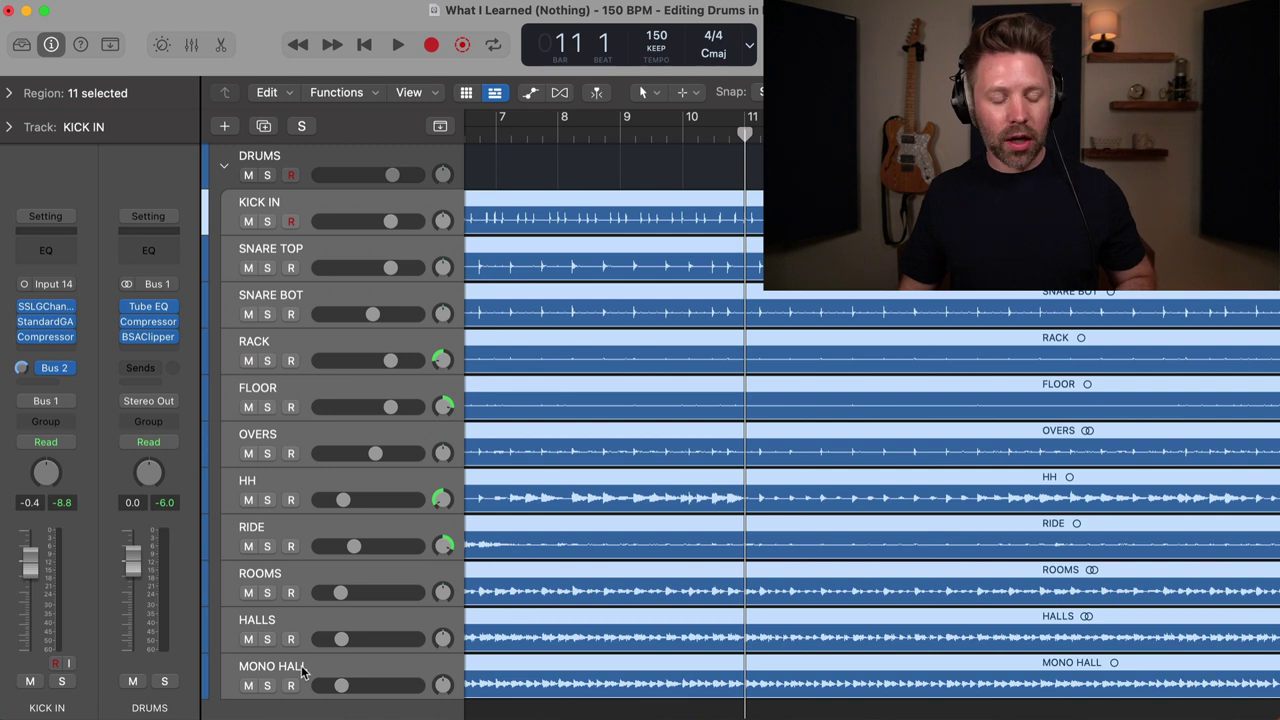
# Assign the eleven selected drum tracks to a new mixer group named DRUMS
pyautogui.press('x')
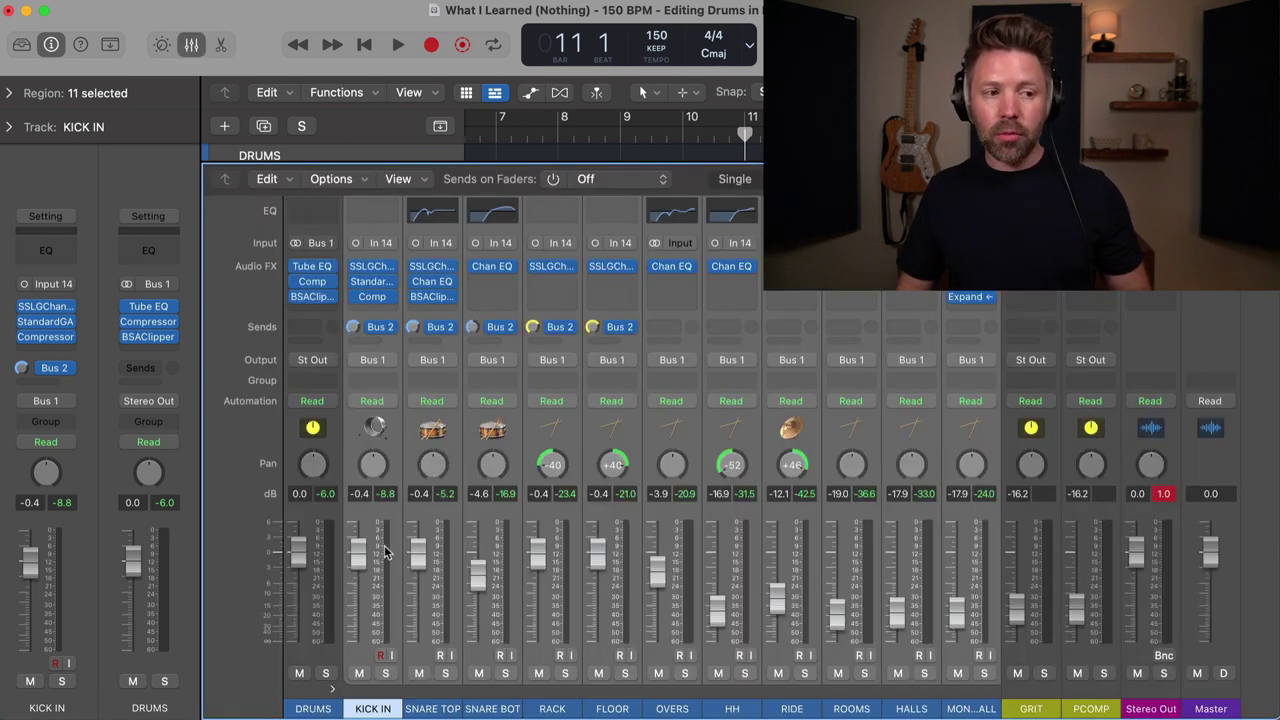
pyautogui.click(390, 382)
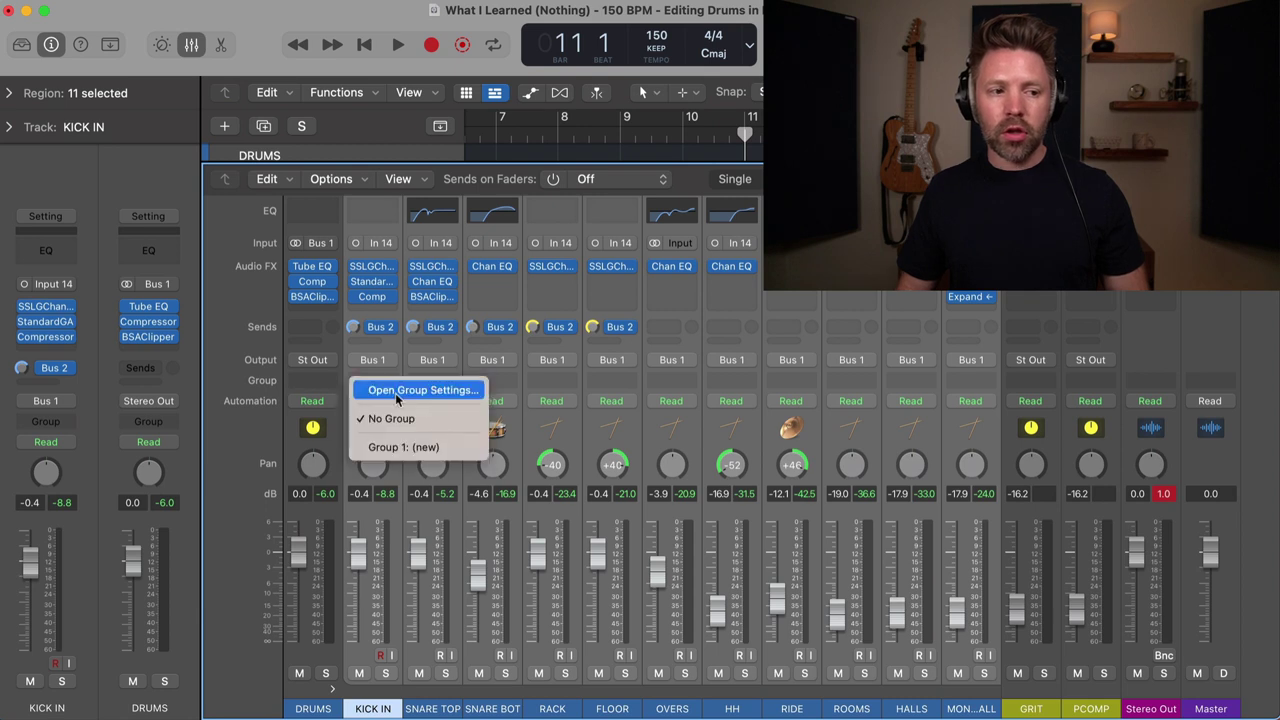
pyautogui.click(437, 448)
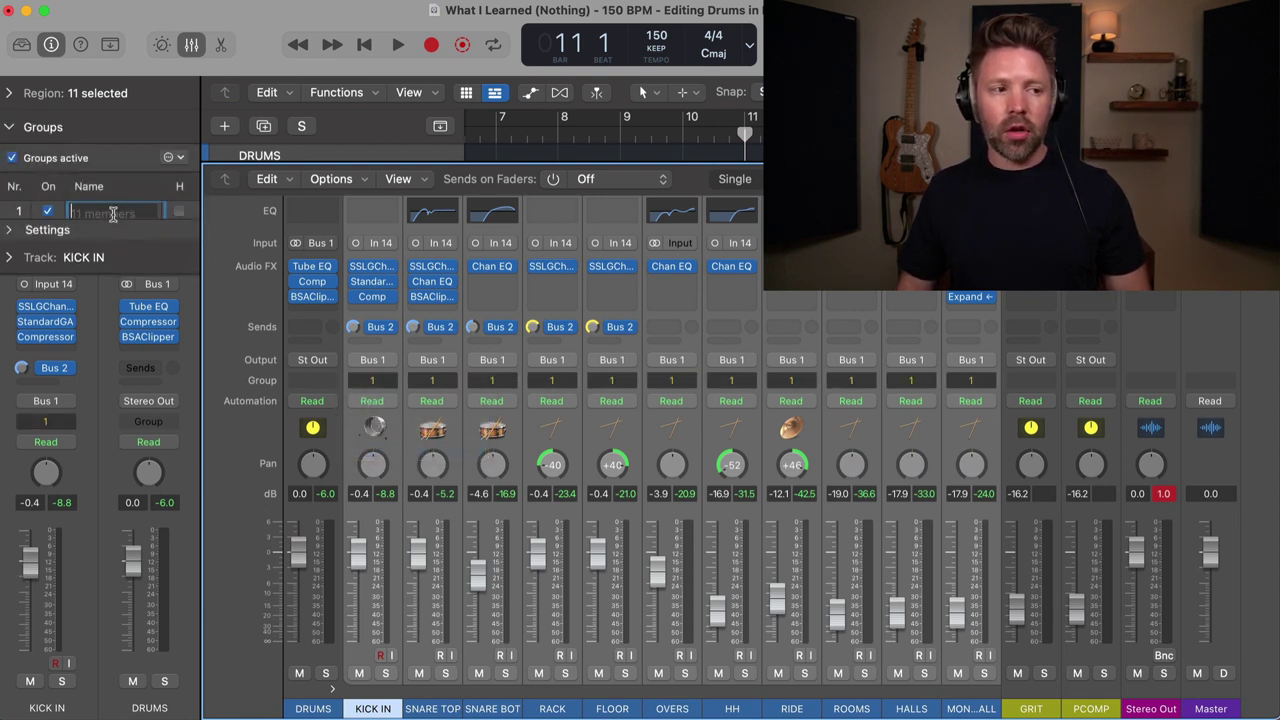
pyautogui.write('DRUMS')
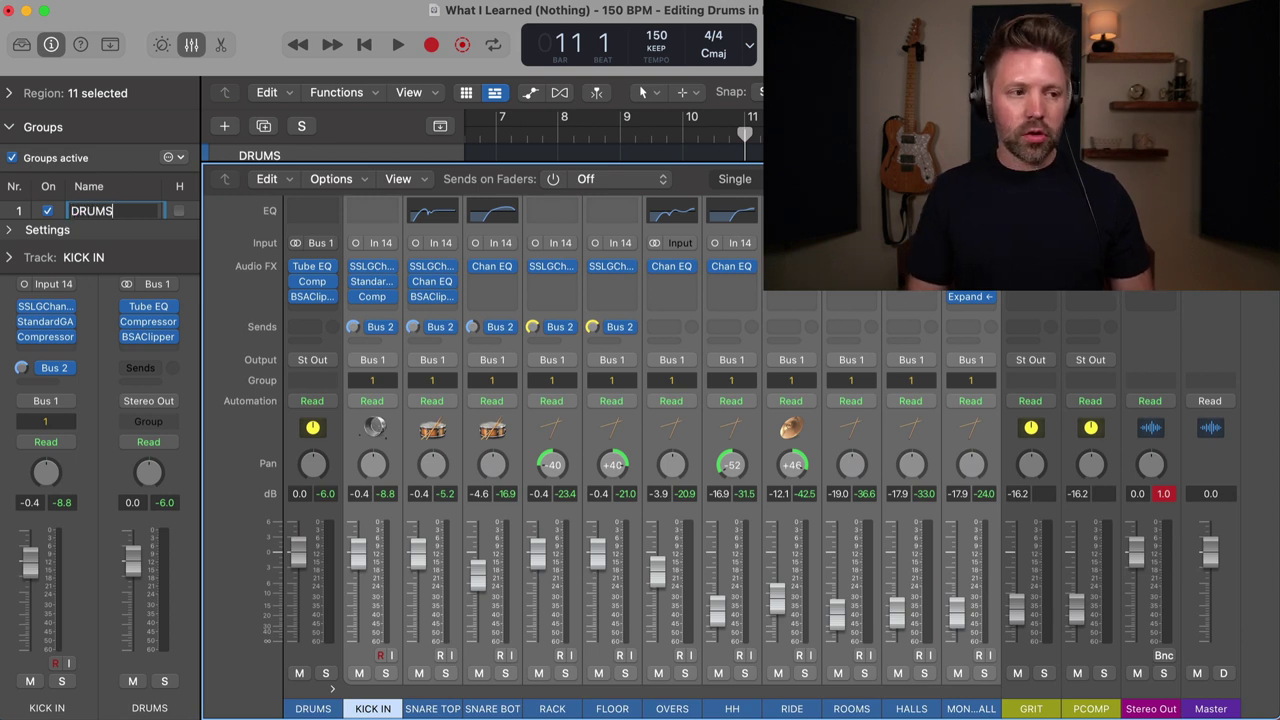
pyautogui.press('Return')
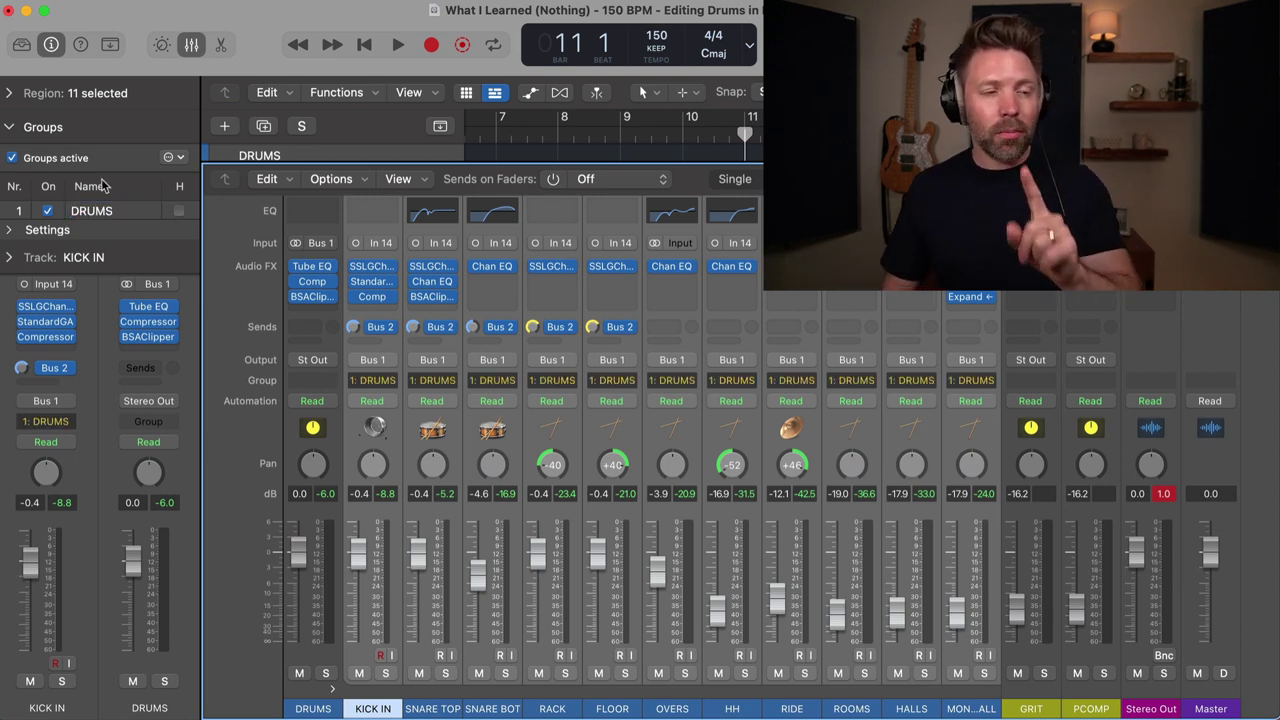
# Enable Editing (Selection) and Quantize-Locked (Audio) for the DRUMS group, and return to the full track view
pyautogui.click(8, 231)
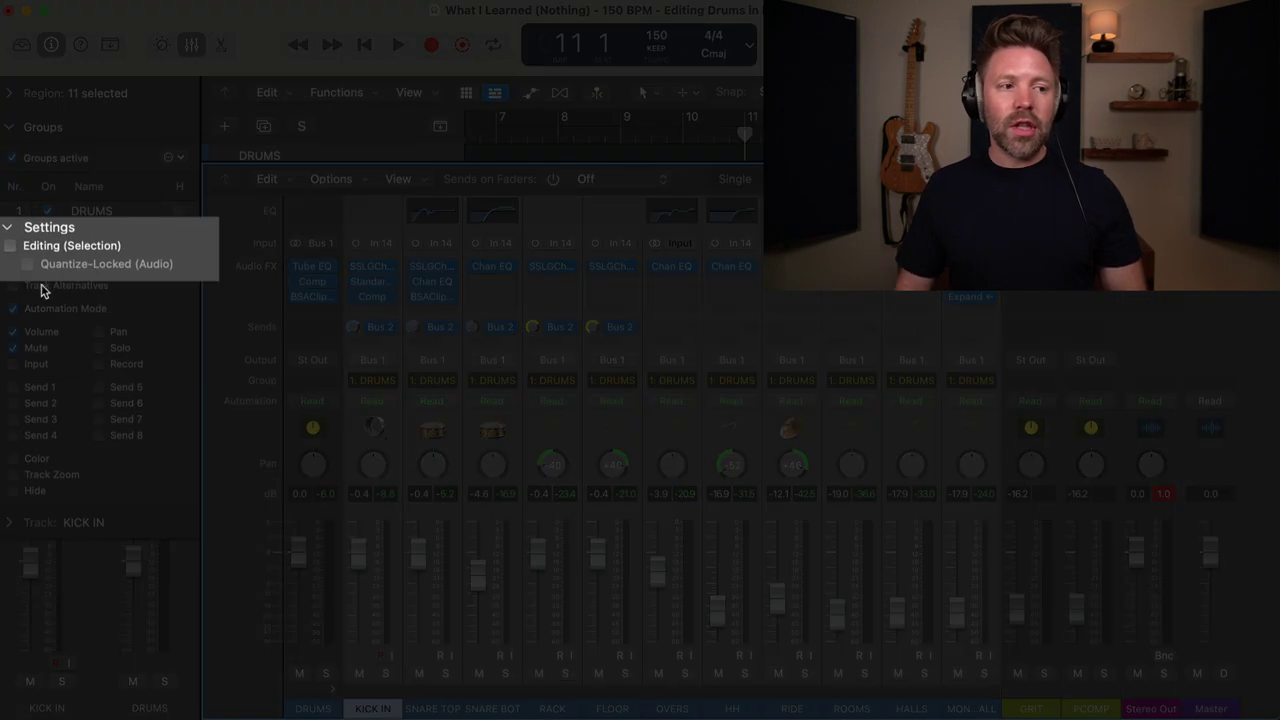
pyautogui.click(10, 247)
pyautogui.click(28, 265)
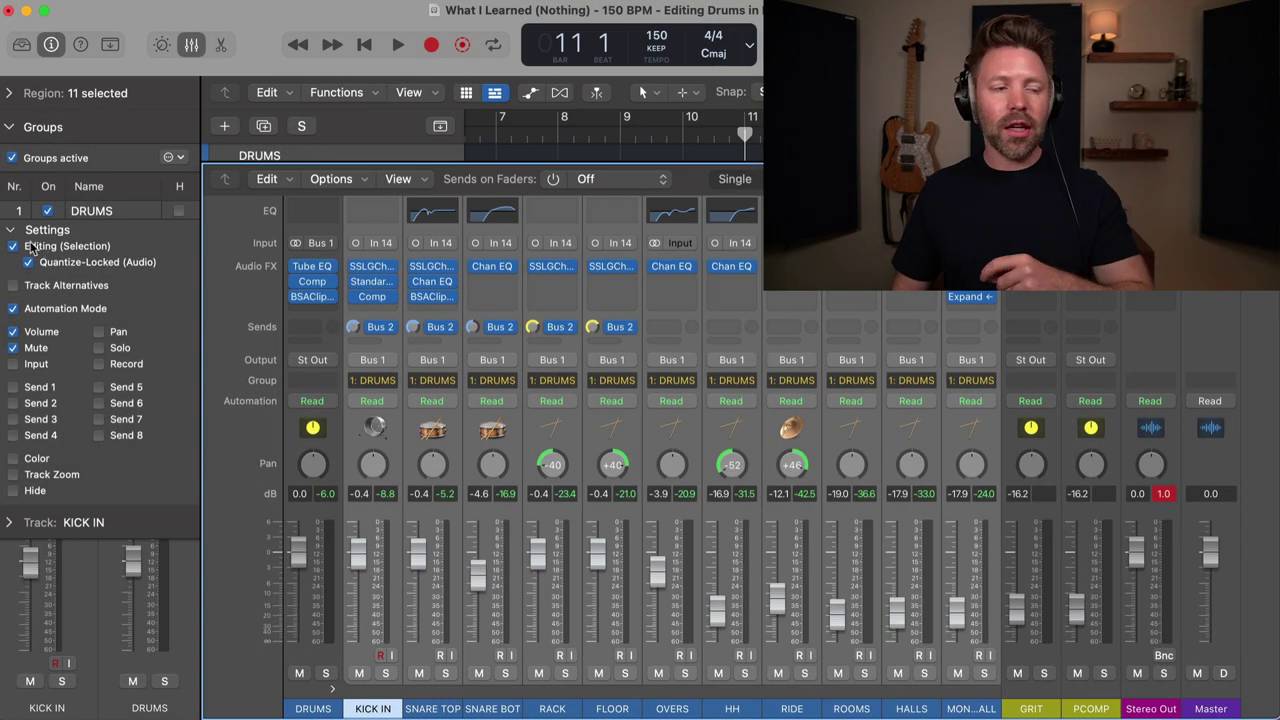
pyautogui.click(12, 231)
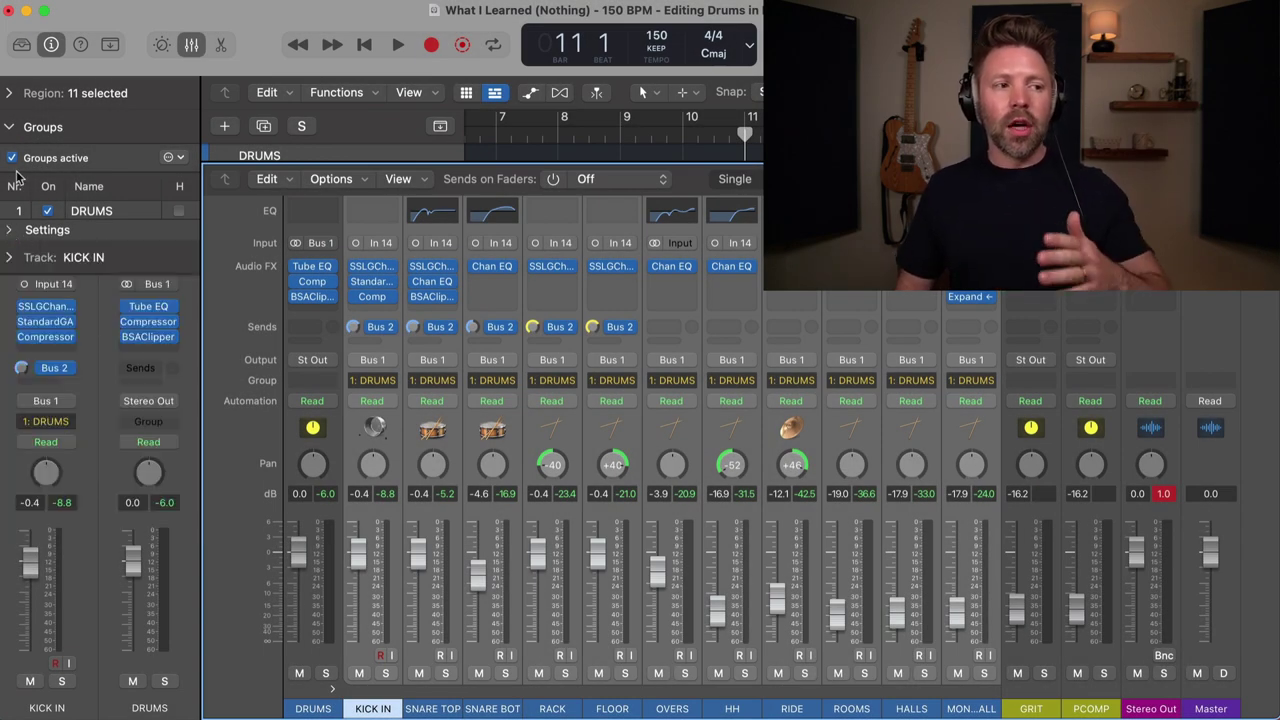
pyautogui.click(10, 129)
pyautogui.press('x')
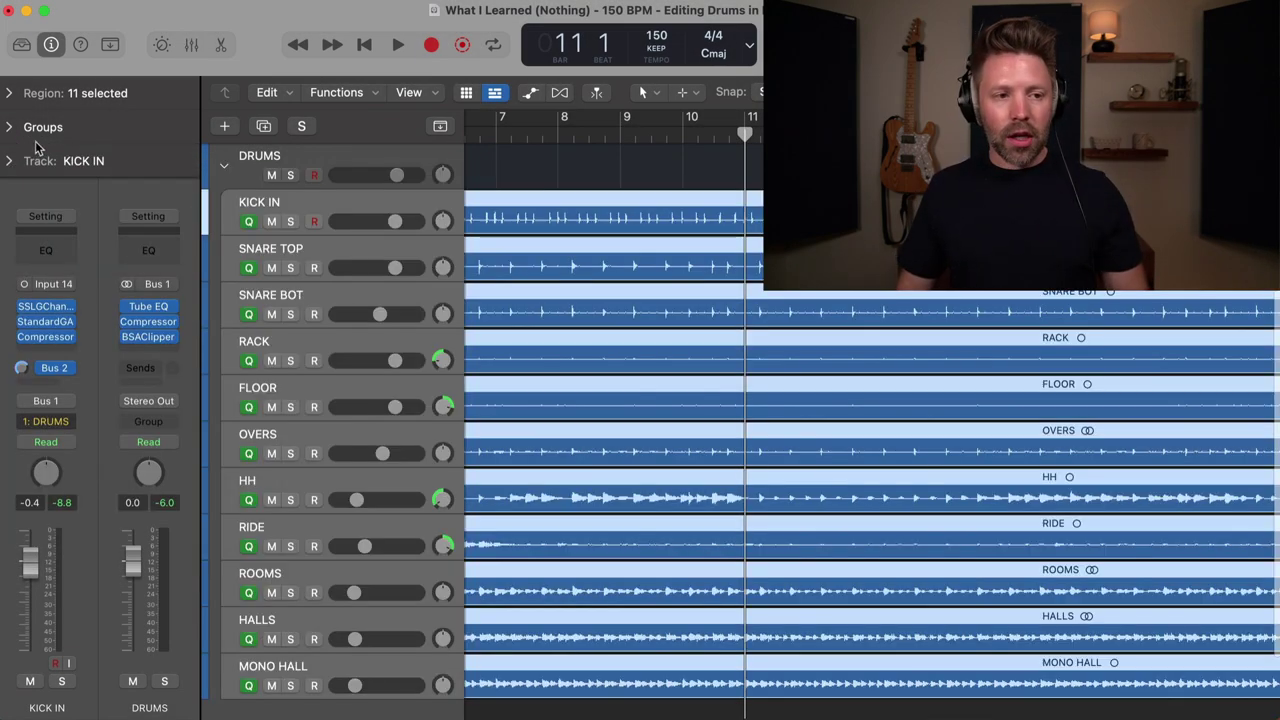
# Test the group editing by shifting the drum regions about five bars later from the KICK IN track, and undo the move
pyautogui.hscroll(-2, 590, 178)
pyautogui.scroll(-5, 590, 178)
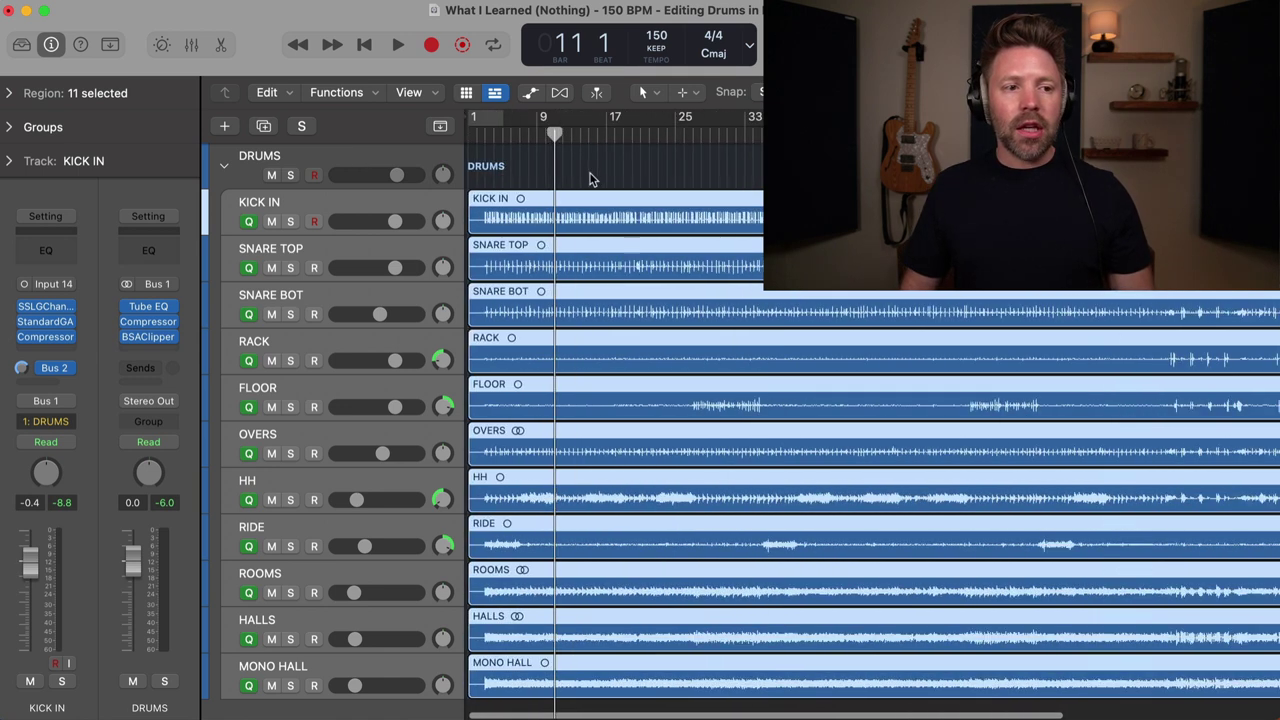
pyautogui.click(591, 178)
pyautogui.moveTo(556, 211); pyautogui.dragTo(598, 214)
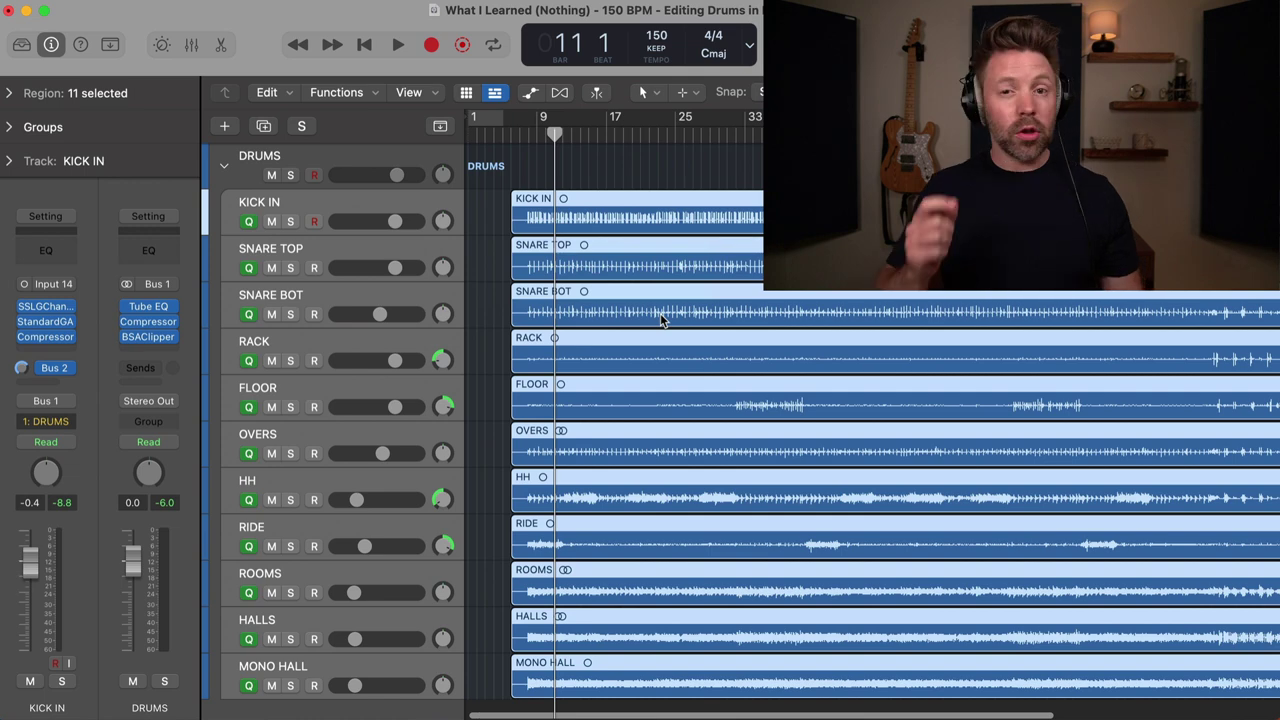
pyautogui.press('super+Right')
pyautogui.press('super+Right')
pyautogui.press('super+Right')
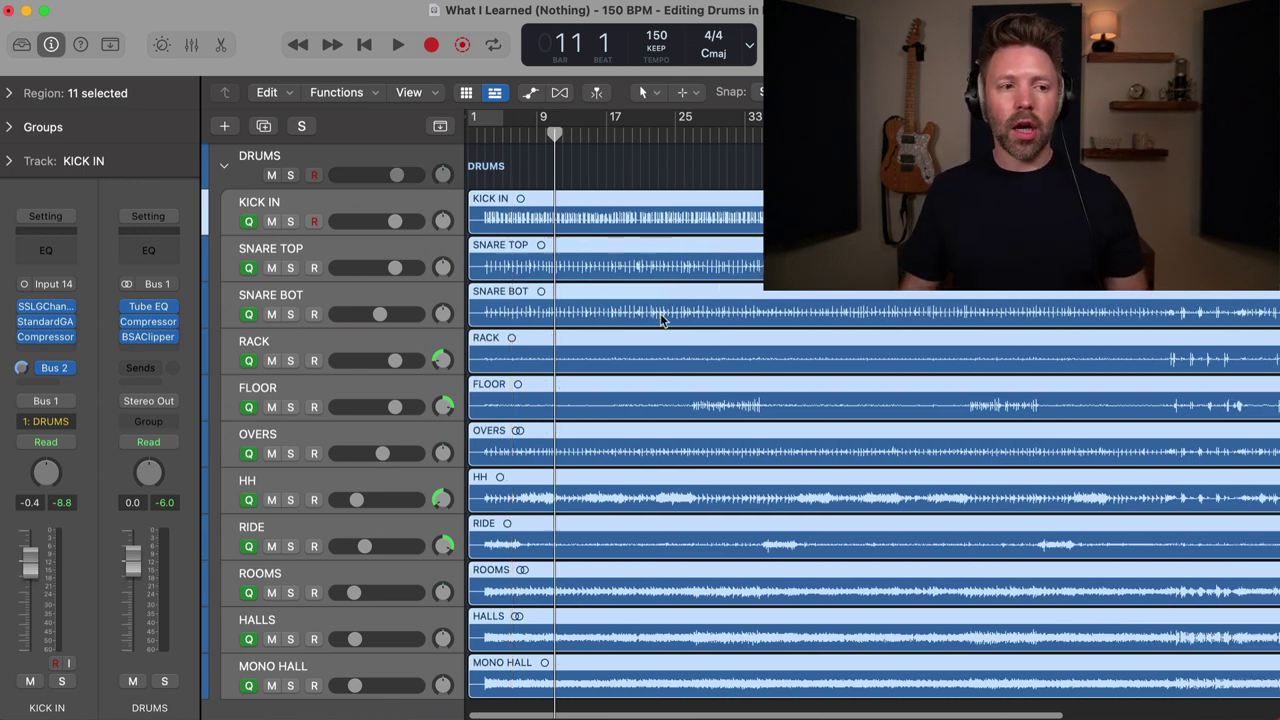
# Compare the snare hits near beats 2 and 4 of bar 11 with the grid
pyautogui.hscroll(1, 660, 318)
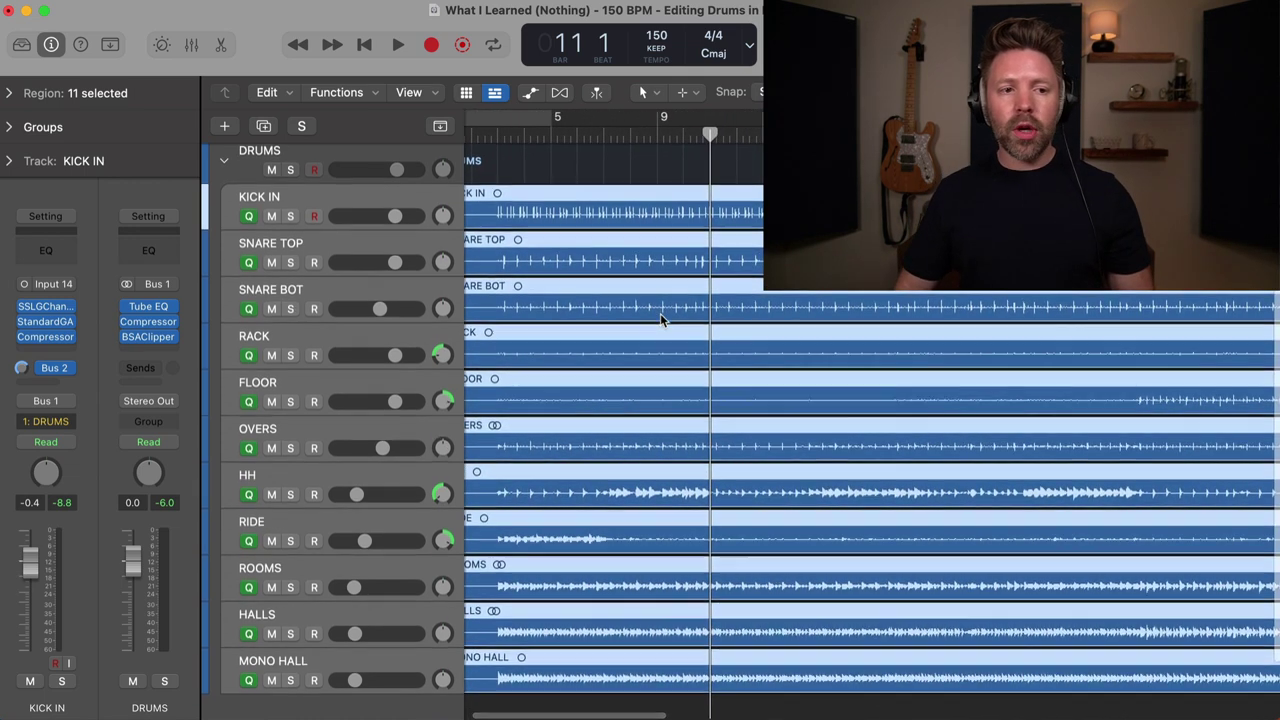
pyautogui.scroll(-2, 660, 318)
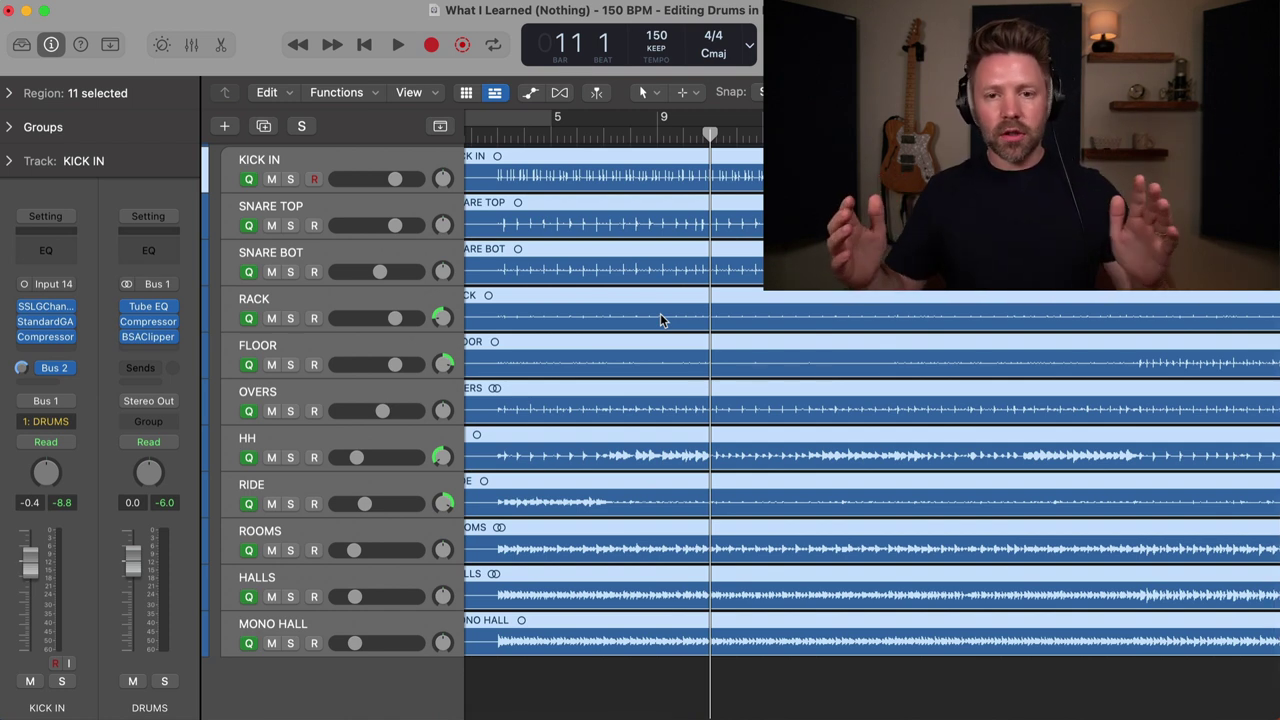
pyautogui.press('super+Right')
pyautogui.press('super+Right')
pyautogui.press('super+Right')
pyautogui.press('super+Right')
pyautogui.press('super+Right')
pyautogui.press('super+Right')
pyautogui.press('super+Right')
pyautogui.press('super+Right')
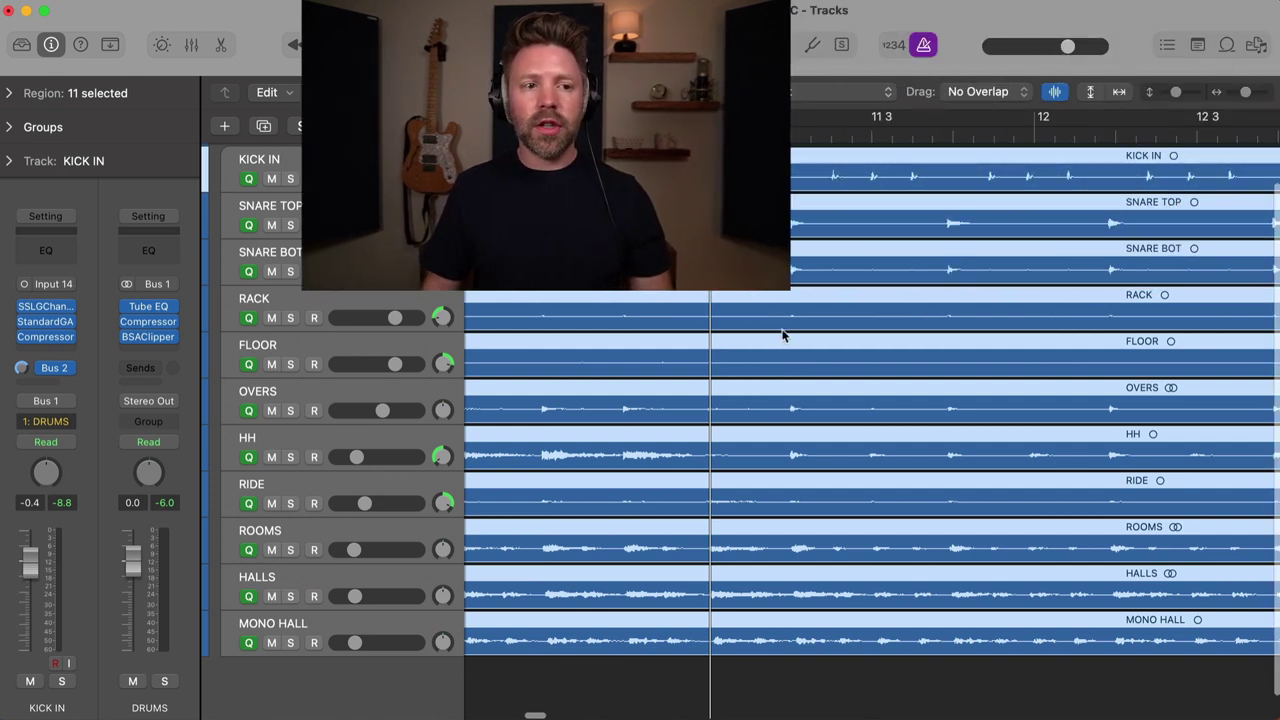
pyautogui.press('super+Right')
pyautogui.press('super+Right')
pyautogui.press('super+Right')
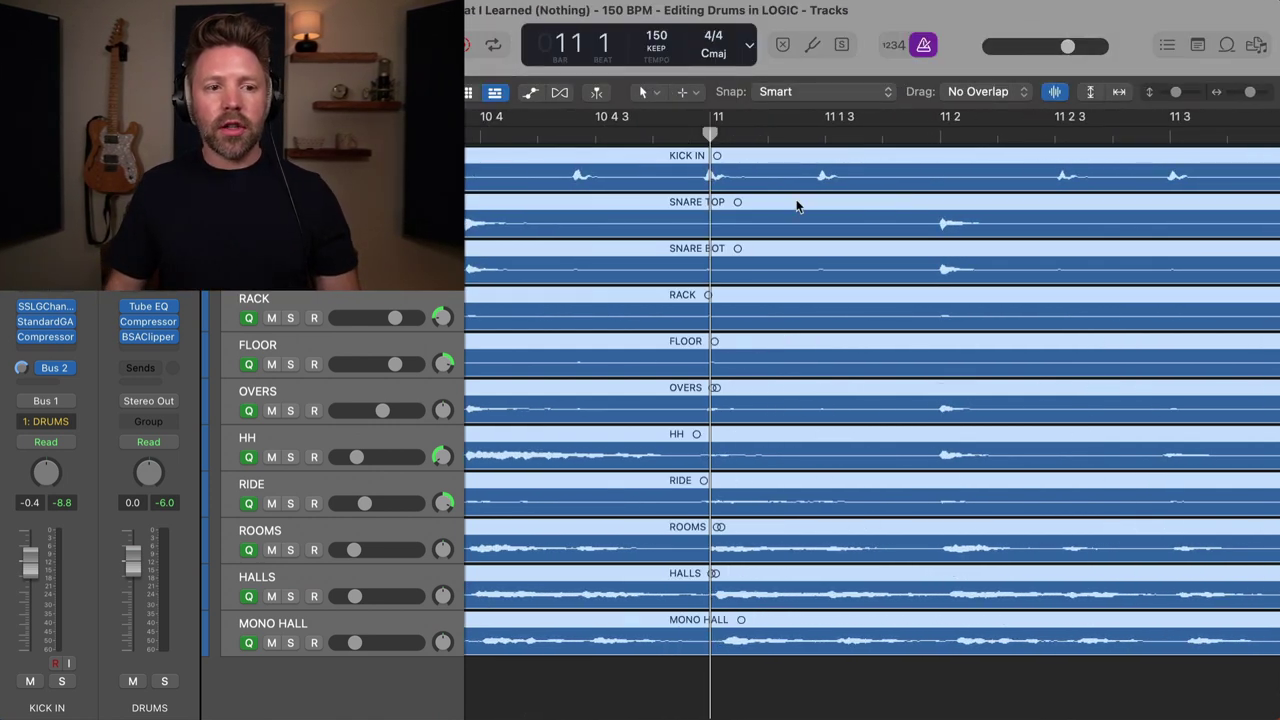
pyautogui.click(930, 137)
pyautogui.moveTo(930, 137)
pyautogui.mouseDown()
pyautogui.moveTo(831, 137)
pyautogui.moveTo(943, 136)
pyautogui.mouseUp()
pyautogui.hscroll(1, 944, 135)
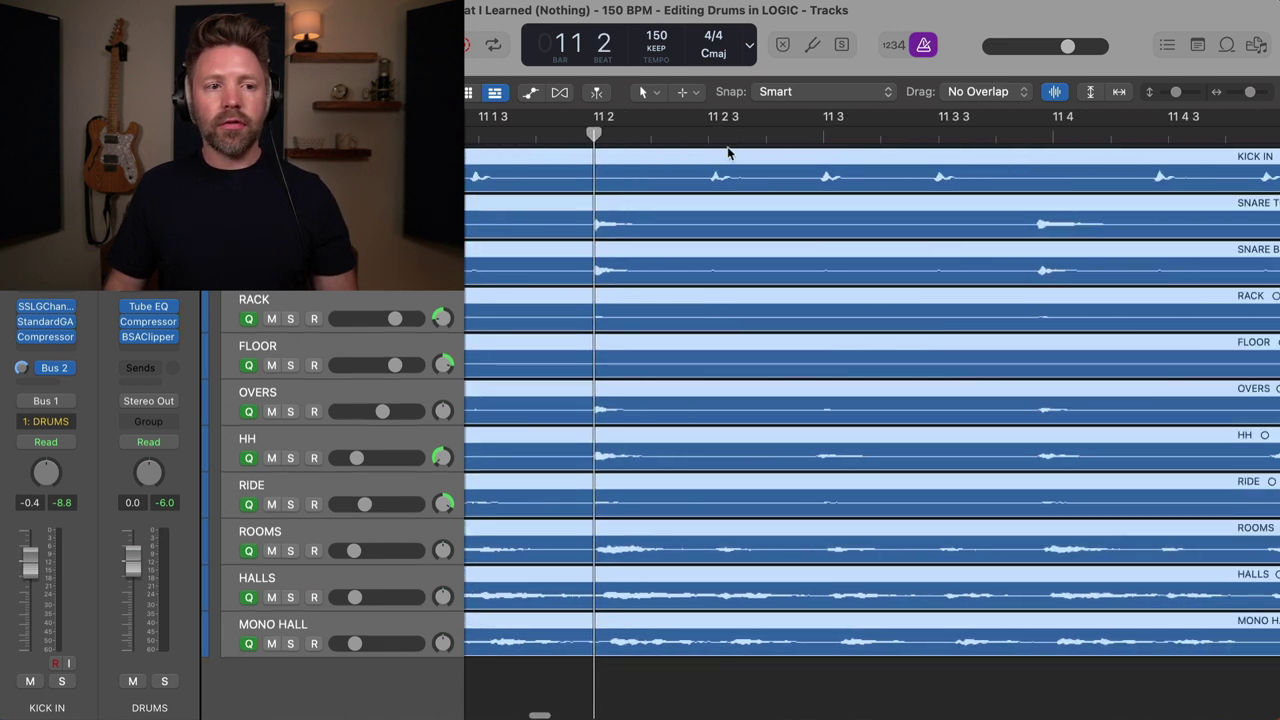
pyautogui.moveTo(714, 133); pyautogui.dragTo(1051, 135)
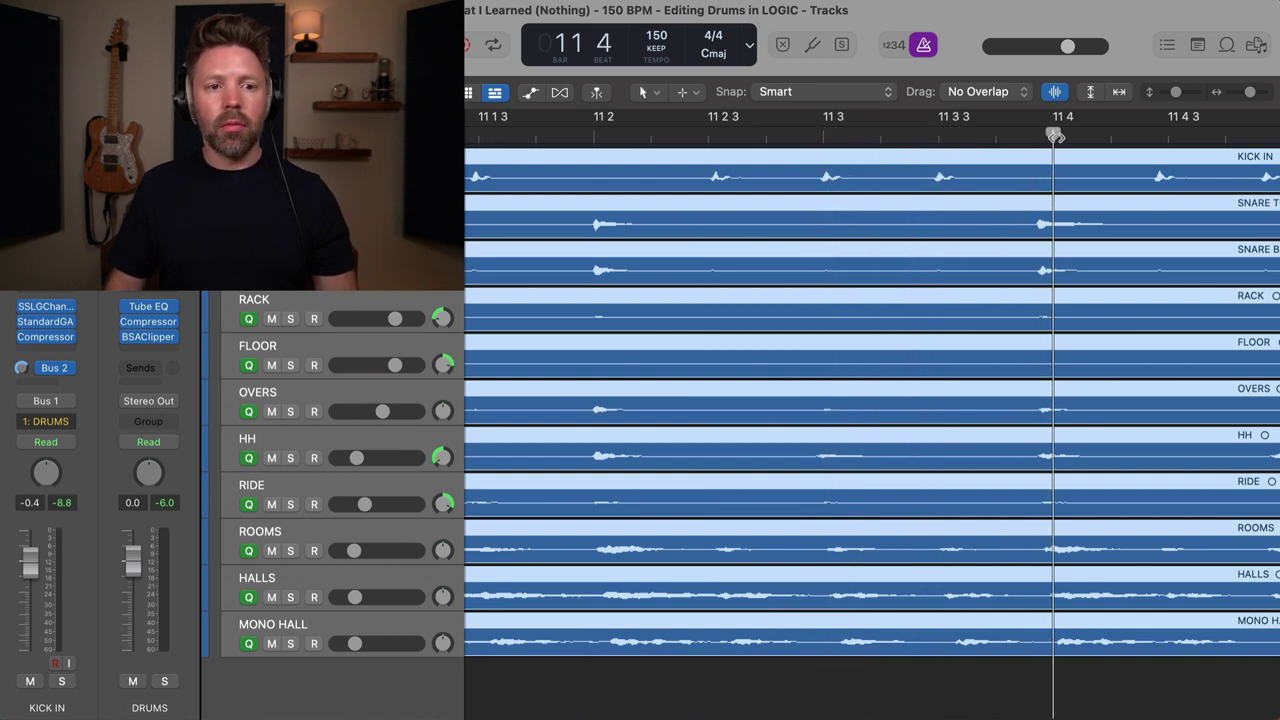
pyautogui.hscroll(5, 725, 303)
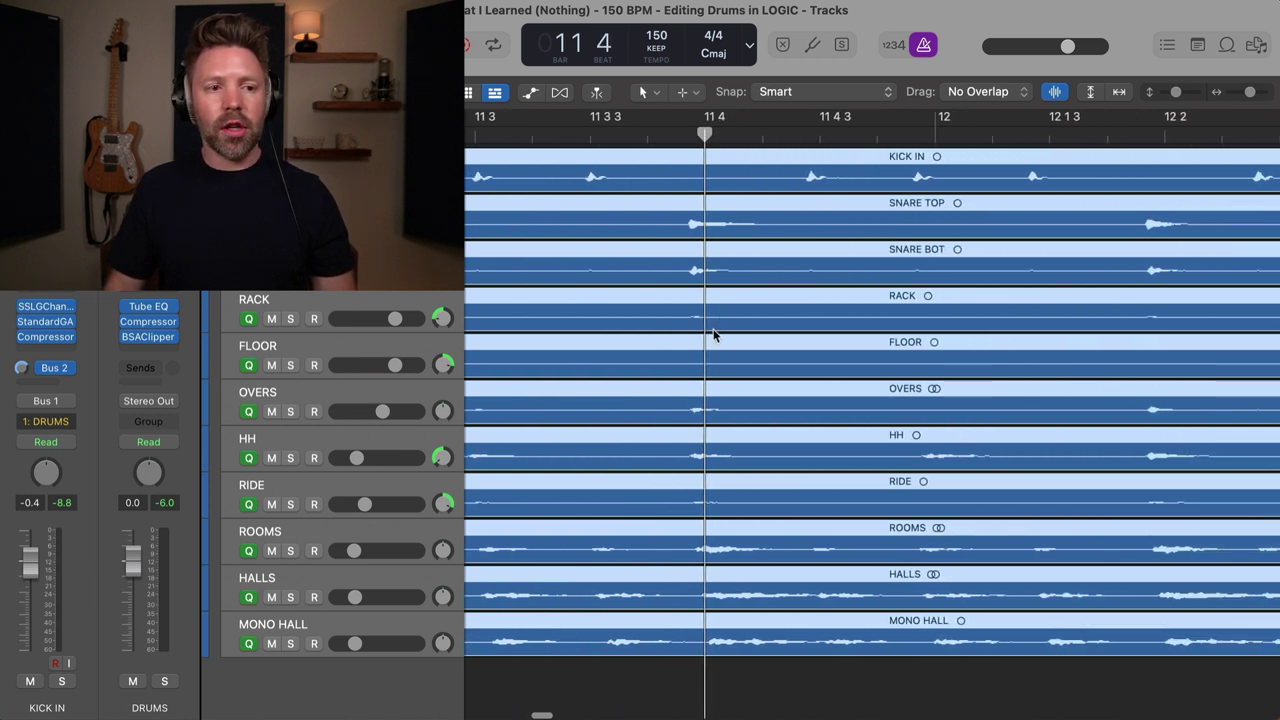
# Play back the drums from just before bar 11 into bar 13 to judge their timing
pyautogui.scroll(-5, 702, 352)
pyautogui.scroll(-5, 702, 352)
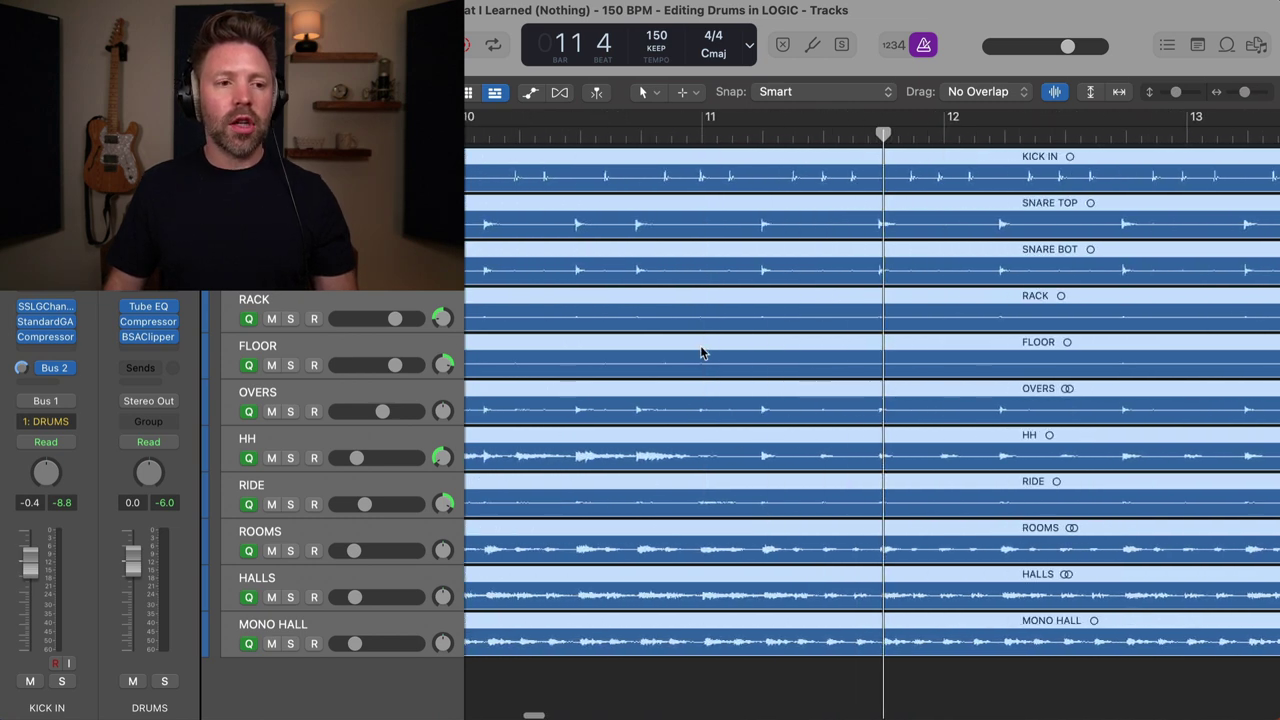
pyautogui.doubleClick(809, 142)
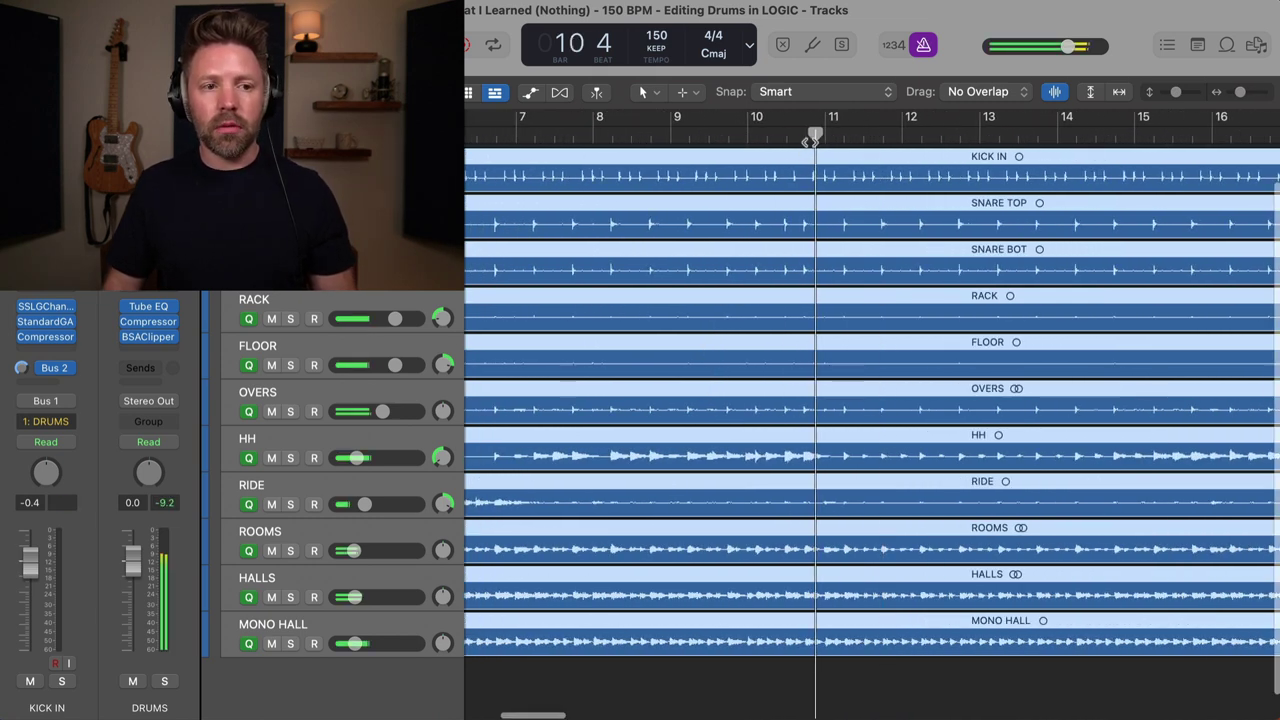
pyautogui.scroll(5, 810, 142)
pyautogui.scroll(2, 810, 142)
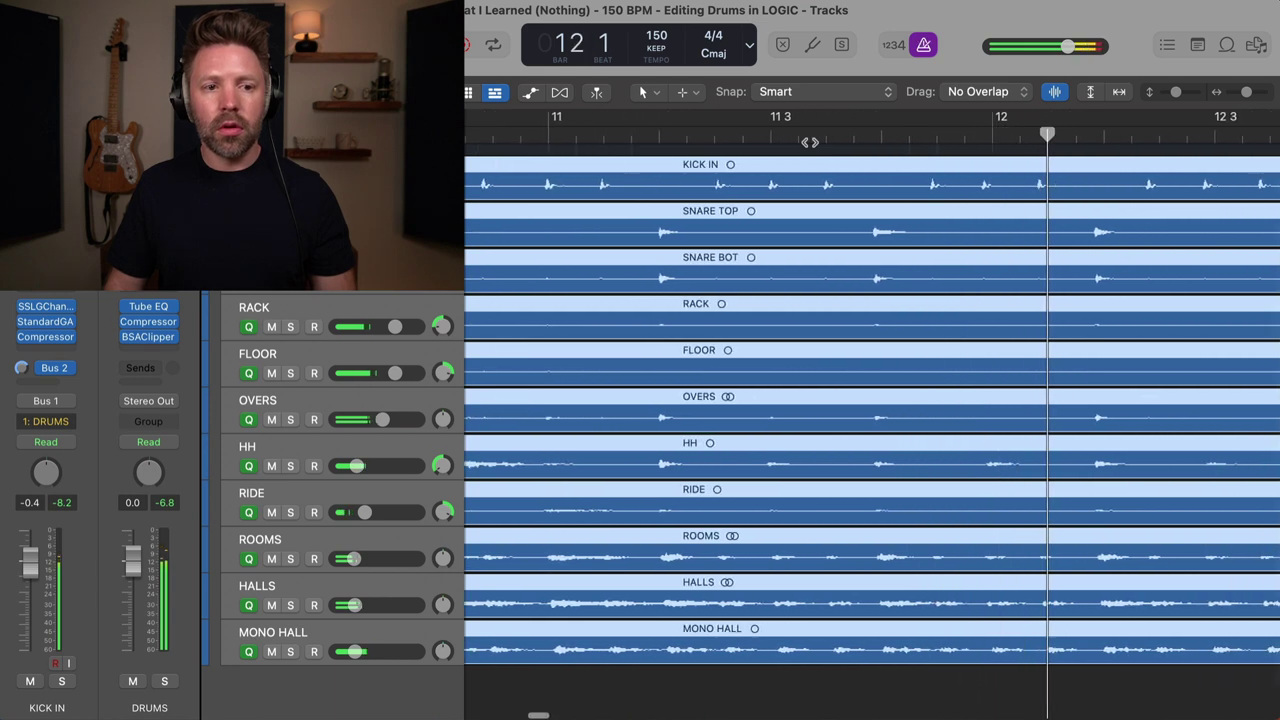
pyautogui.hscroll(3, 810, 142)
pyautogui.press('space')
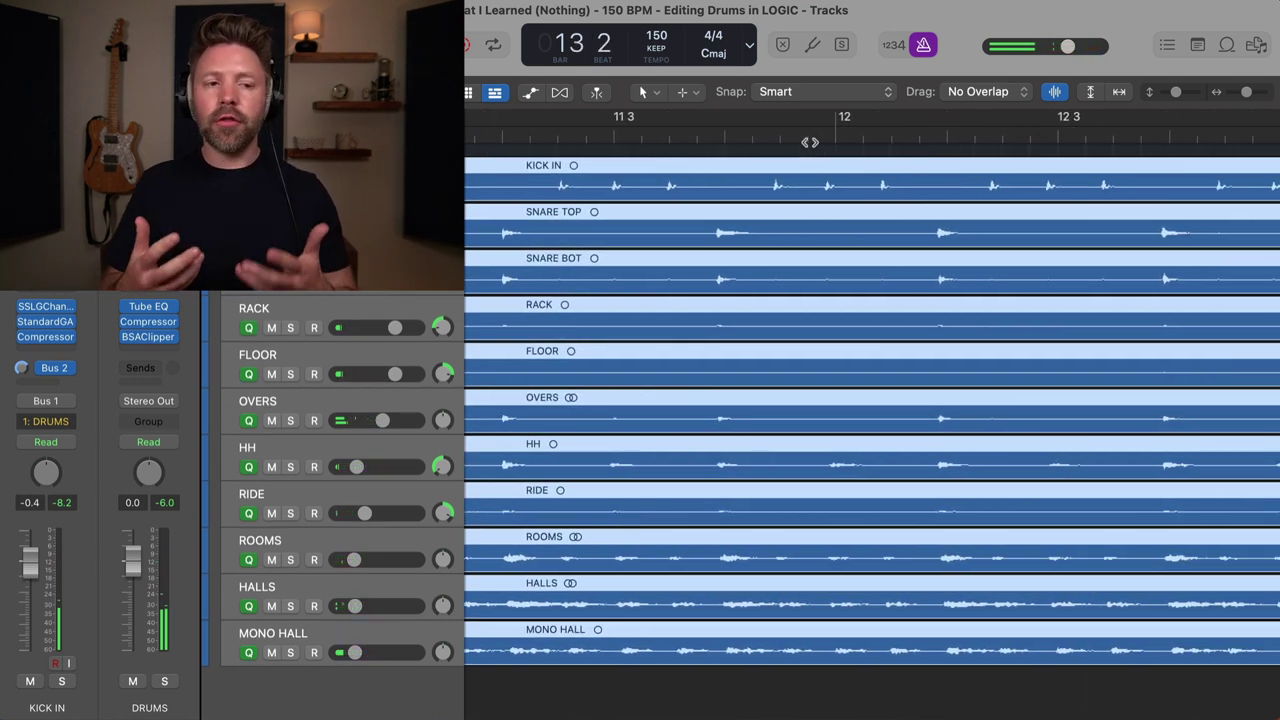
# Split all grouped drum regions just before the snare hit near beat 4 of bar 11
pyautogui.click(713, 132)
pyautogui.scroll(10, 713, 132)
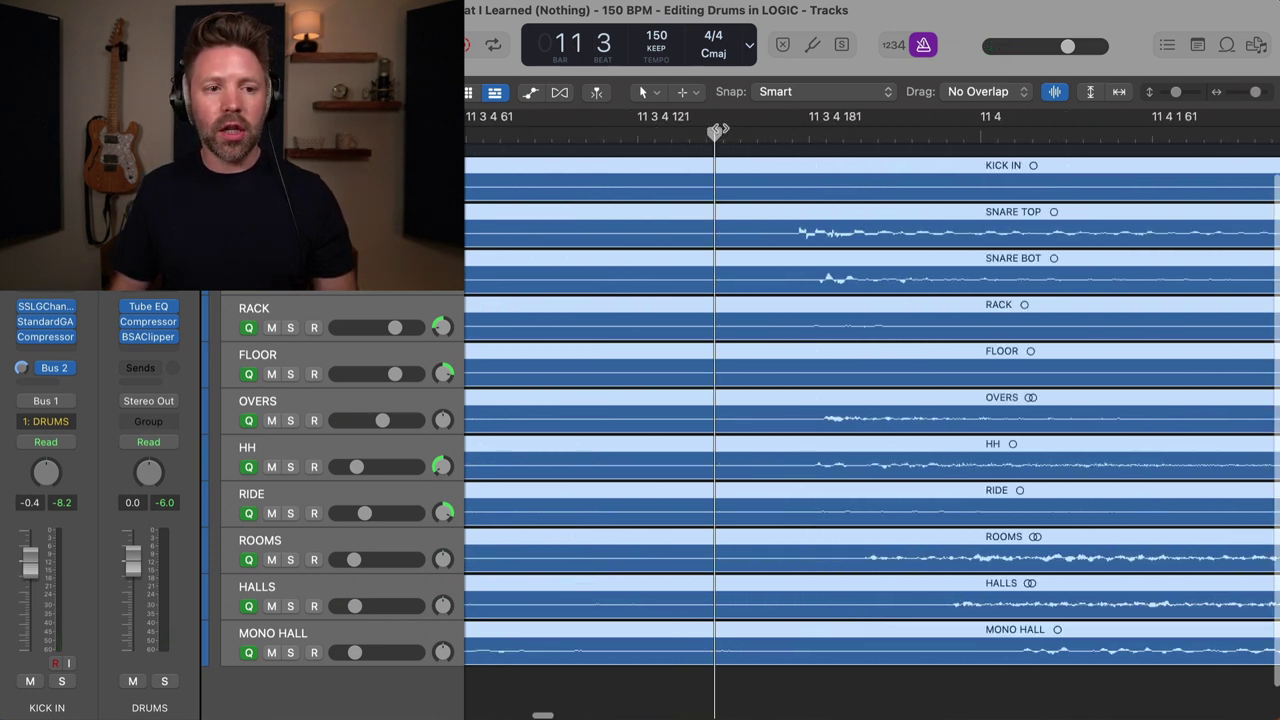
pyautogui.scroll(2, 713, 132)
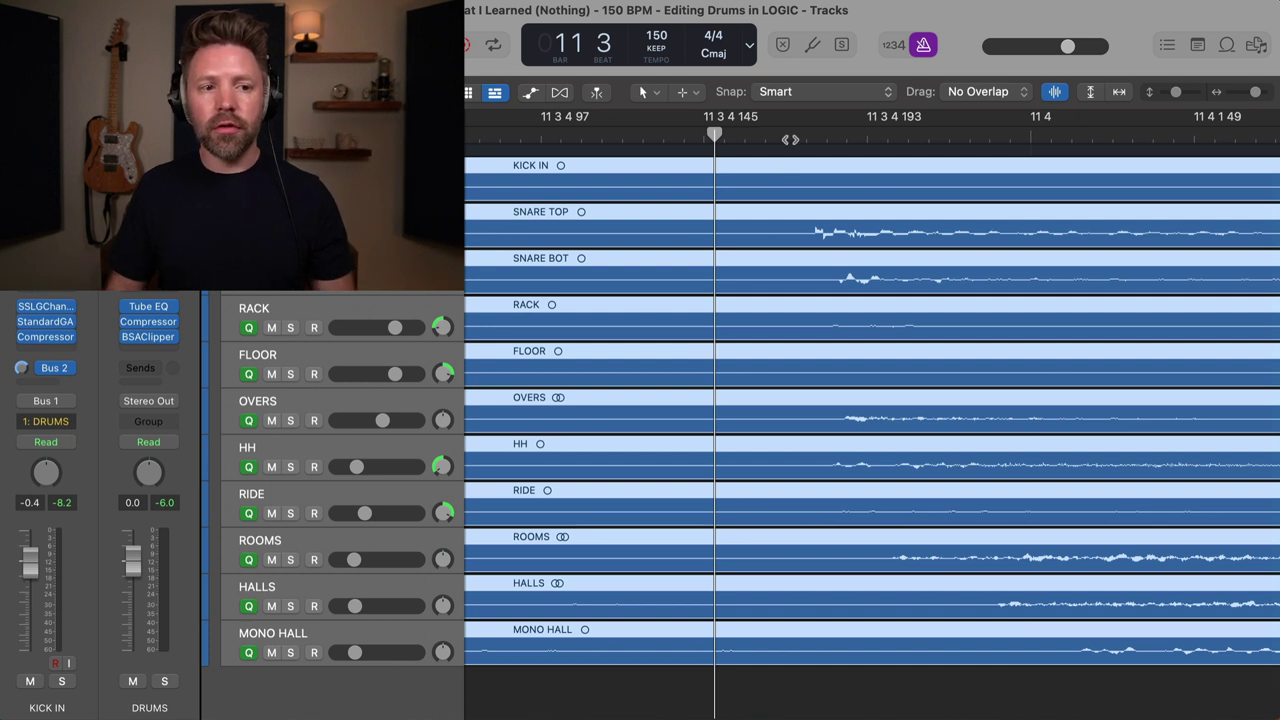
pyautogui.moveTo(798, 140); pyautogui.dragTo(819, 140)
pyautogui.scroll(3, 815, 140)
pyautogui.press('super+t')
pyautogui.scroll(-5, 835, 150)
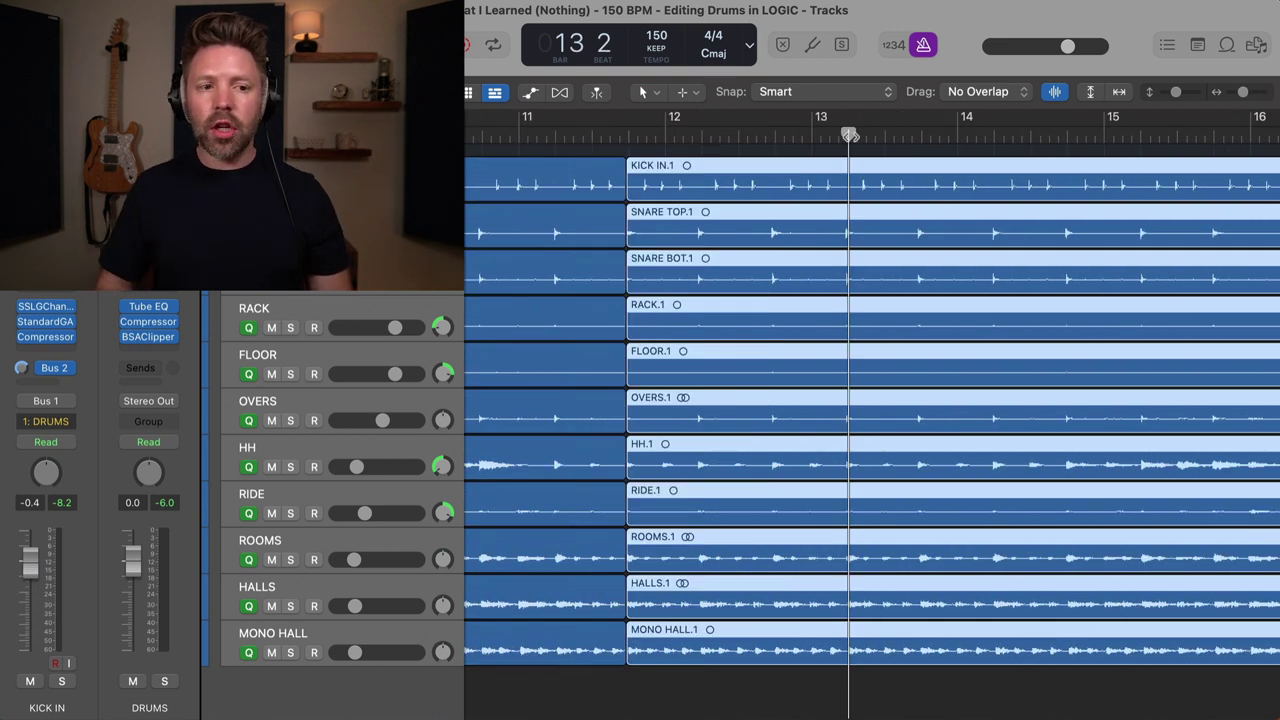
# Play back the drums from bar 14 into bar 15 to find the end of the section needing correction
pyautogui.scroll(5, 850, 136)
pyautogui.scroll(-3, 850, 136)
pyautogui.hscroll(10, 850, 136)
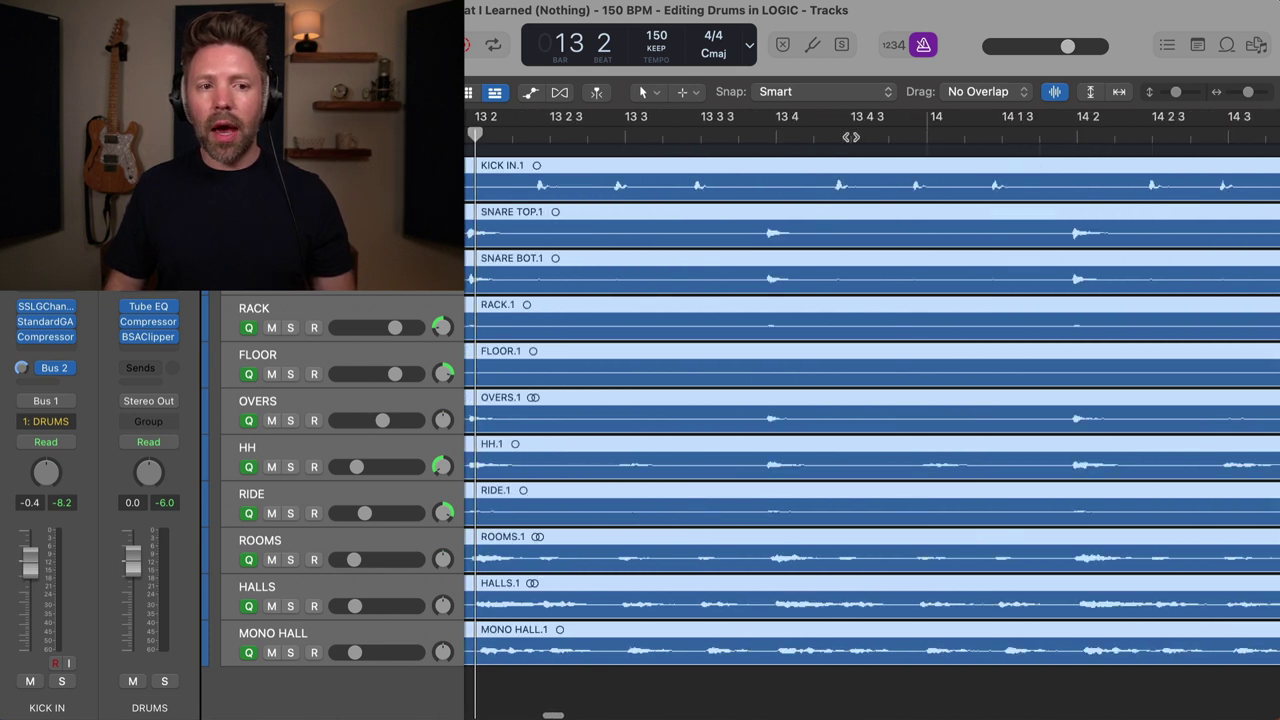
pyautogui.click(808, 131)
pyautogui.press('space')
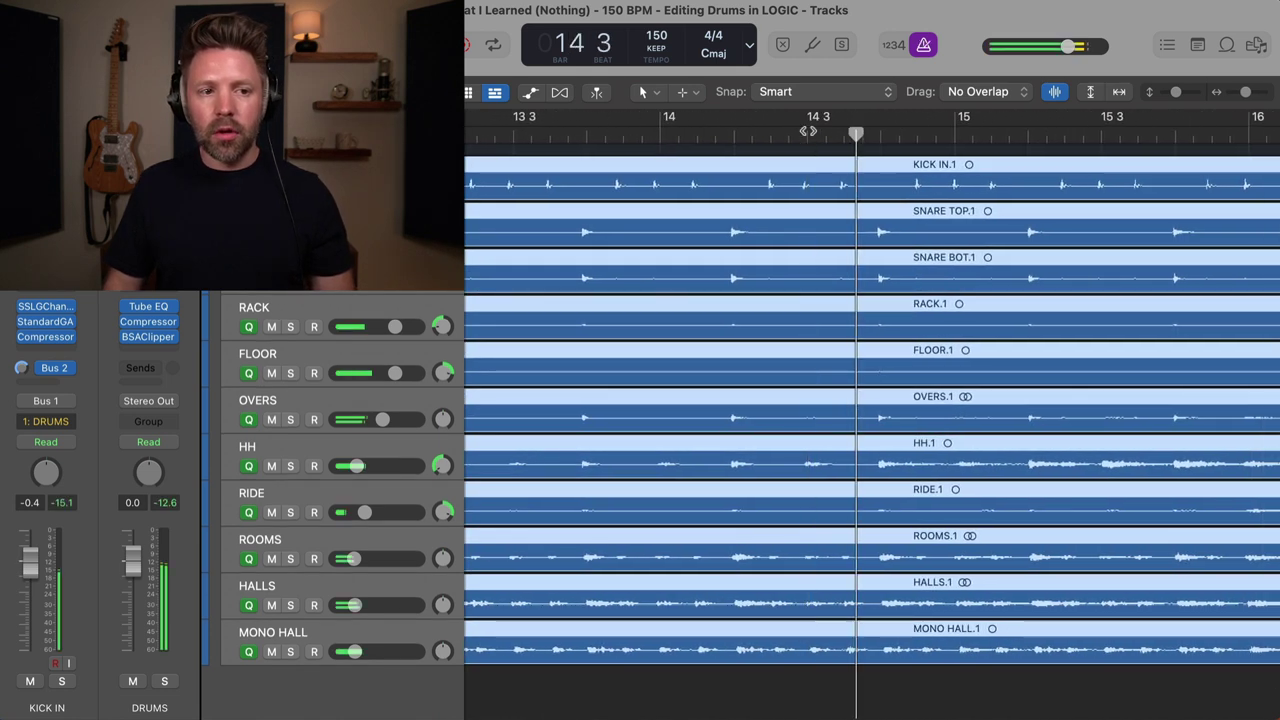
pyautogui.scroll(3, 808, 131)
pyautogui.scroll(-1, 808, 131)
pyautogui.press('space')
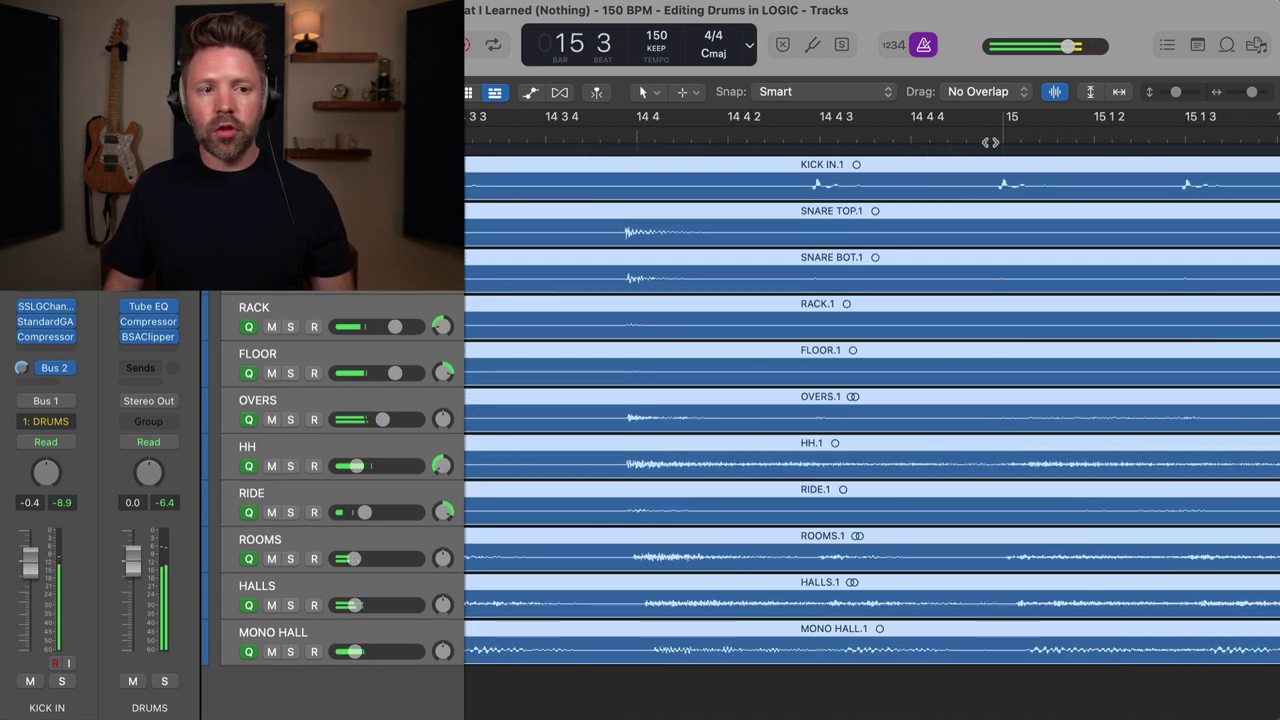
# Split all grouped drum regions just before the kick hit at bar 15
pyautogui.moveTo(610, 134); pyautogui.dragTo(1003, 133)
pyautogui.scroll(6, 1000, 130)
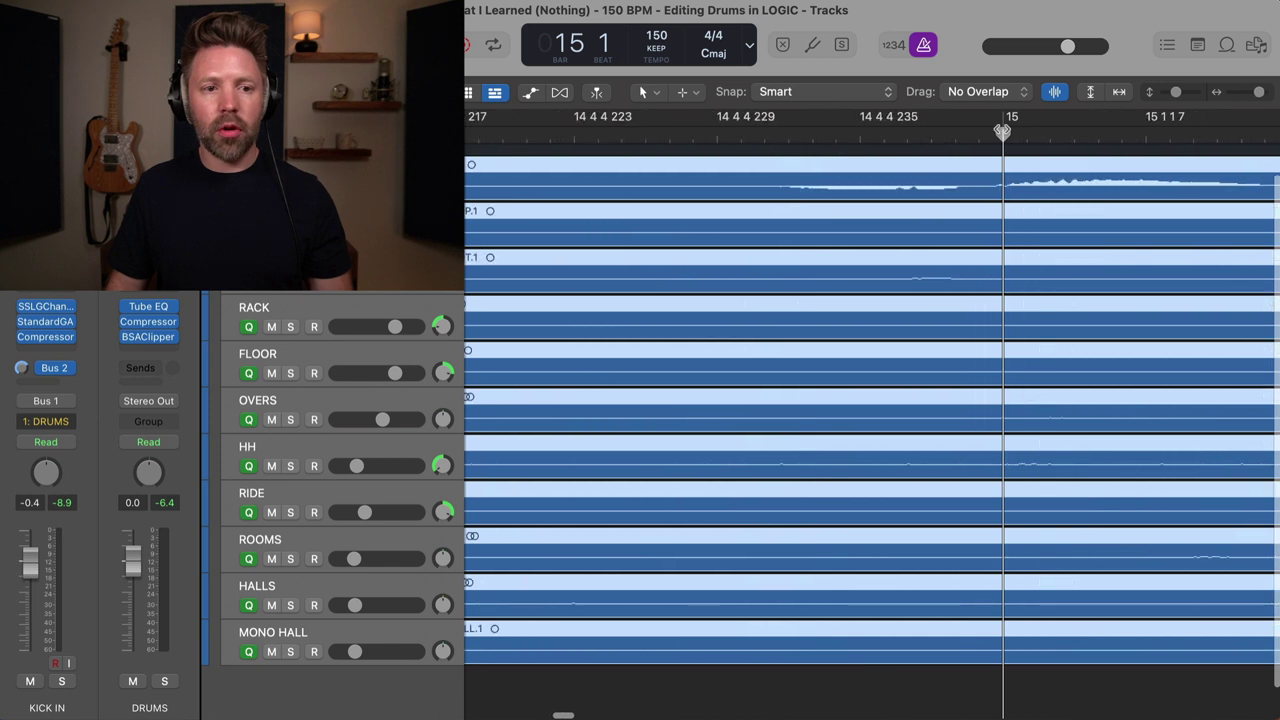
pyautogui.moveTo(980, 128); pyautogui.dragTo(912, 133)
pyautogui.press('super+t')
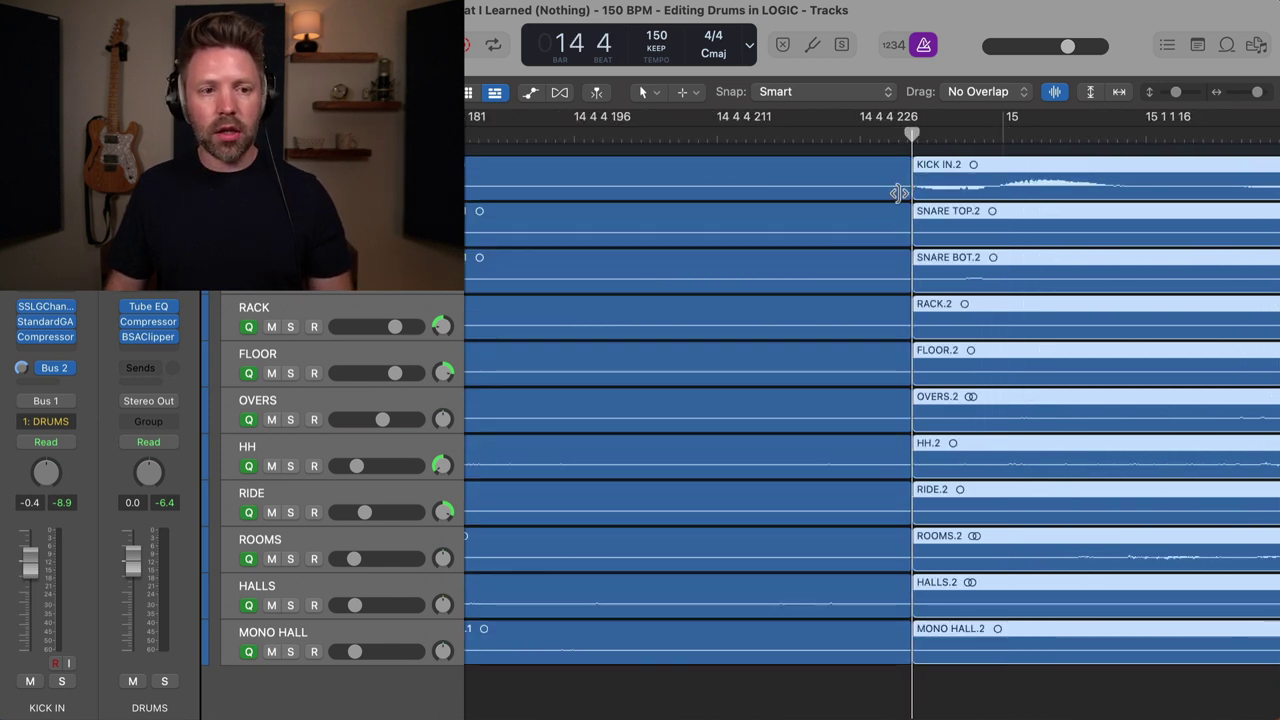
pyautogui.scroll(-3, 885, 212)
pyautogui.scroll(-5, 885, 212)
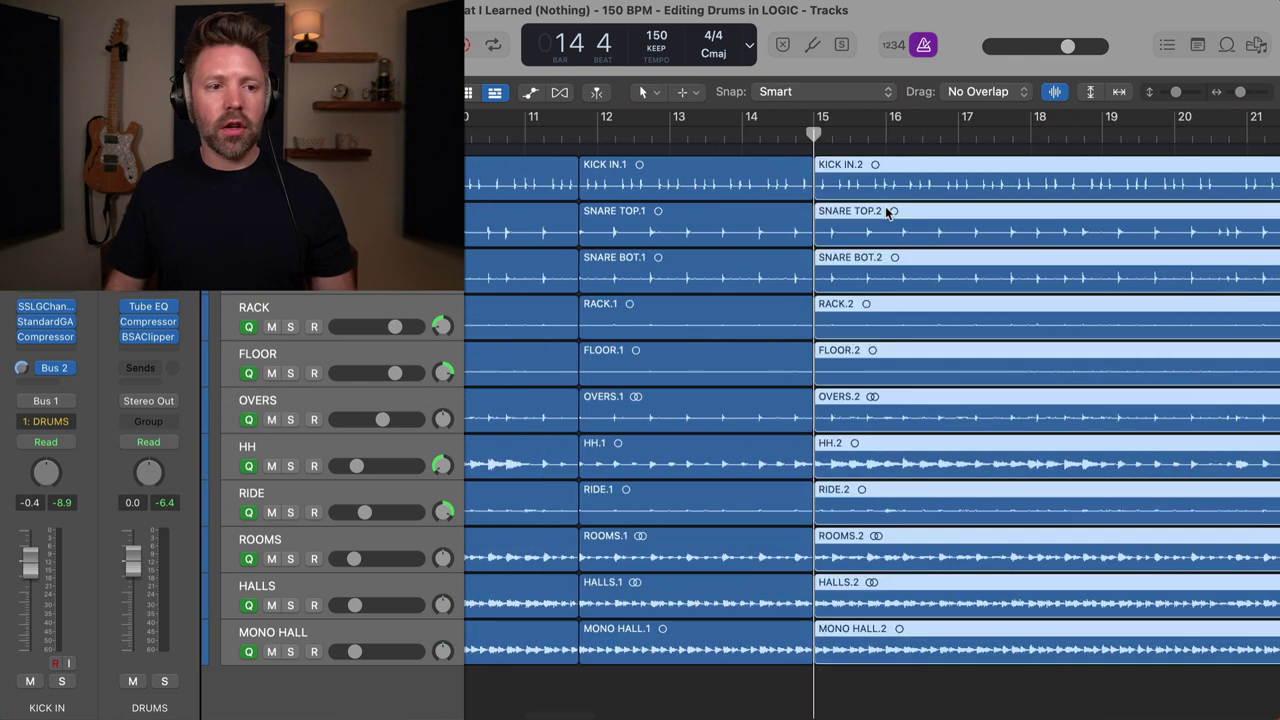
# Check the snare hit near beat 4 of bar 13 against the grid within the newly cut section
pyautogui.click(678, 135)
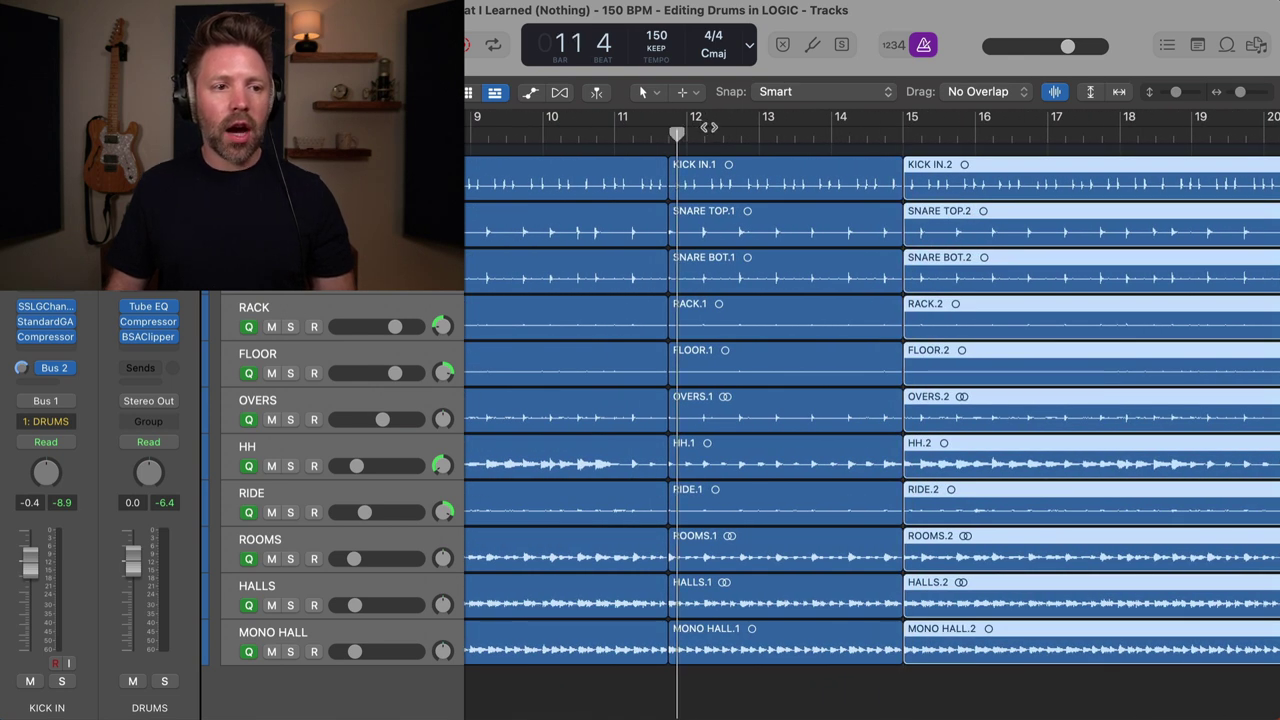
pyautogui.scroll(4, 786, 188)
pyautogui.scroll(5, 808, 188)
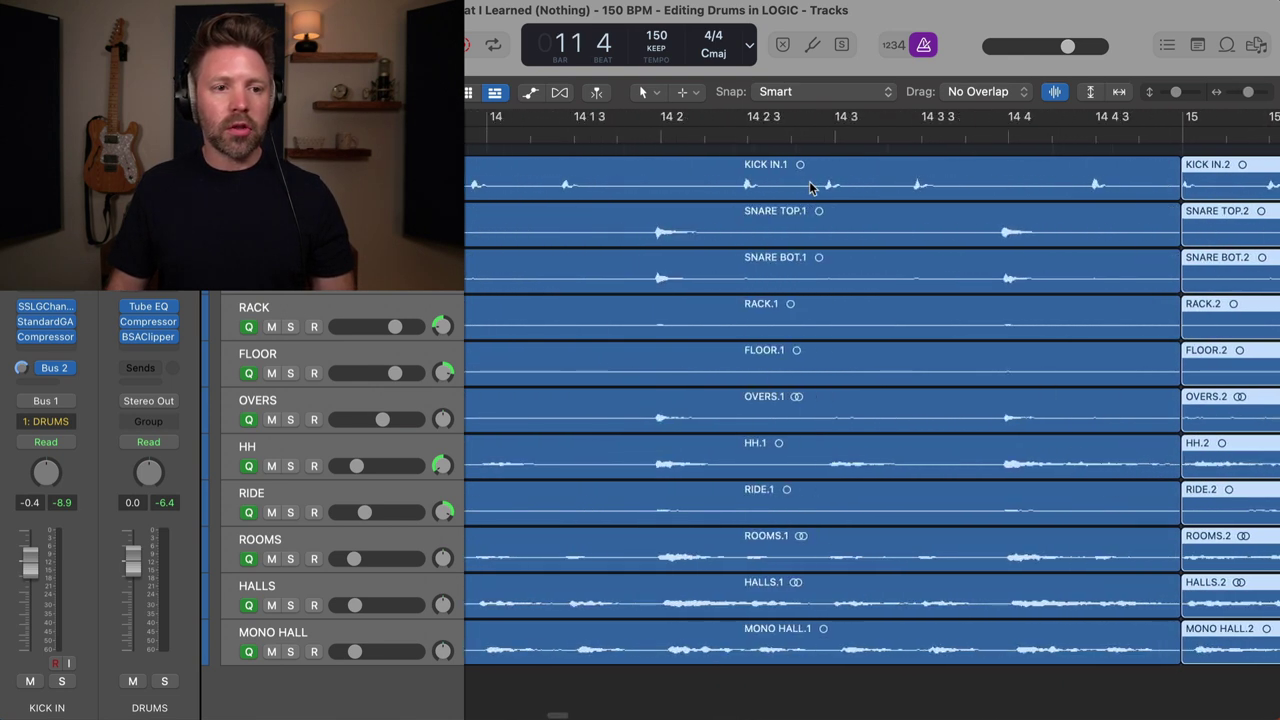
pyautogui.click(624, 135)
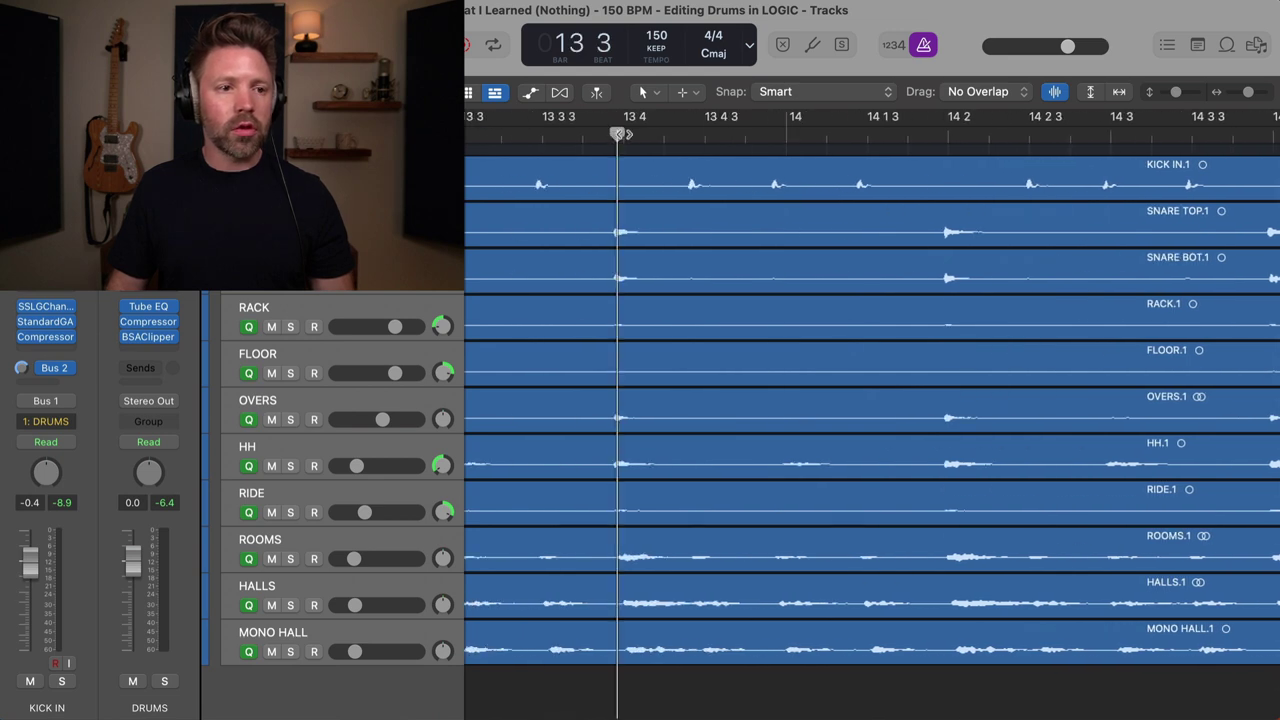
# Move the cut grouped drum section slightly later so the snare hit lands on beat 4 of bar 13
pyautogui.click(640, 178)
pyautogui.moveTo(640, 178); pyautogui.dragTo(643, 183)
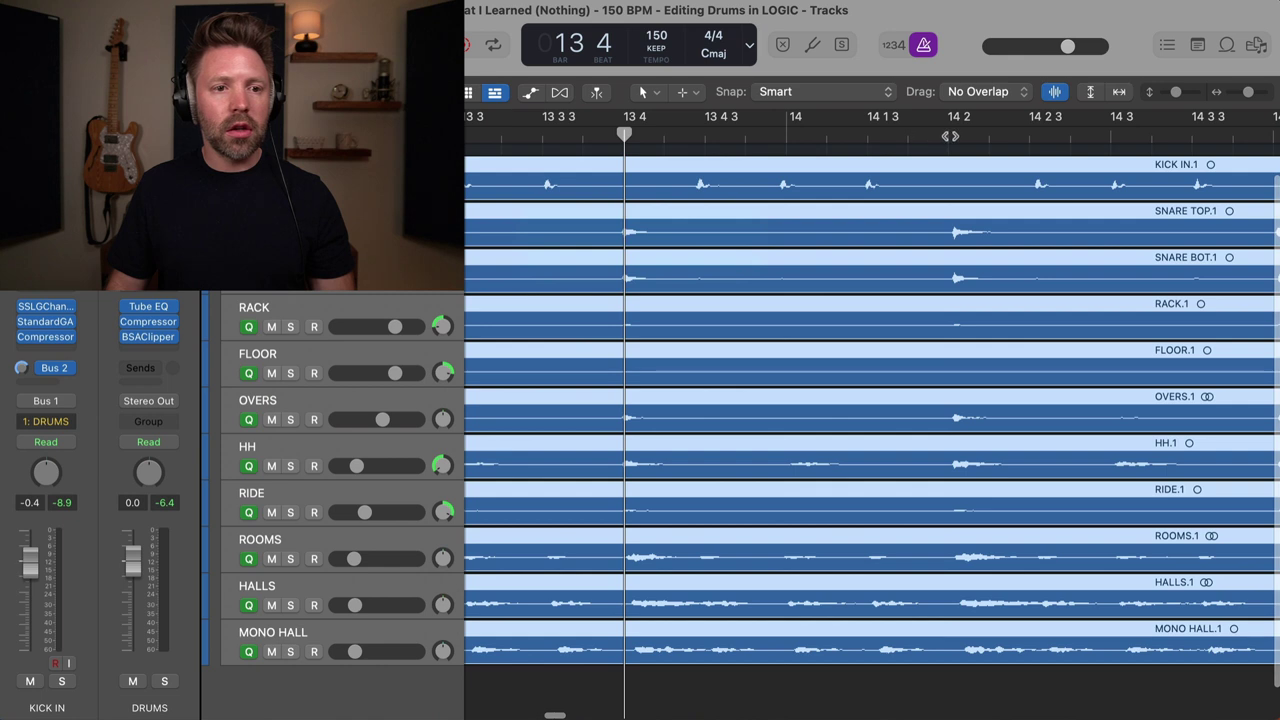
pyautogui.moveTo(948, 136); pyautogui.dragTo(788, 136)
pyautogui.hscroll(-3, 786, 143)
pyautogui.press('super+Left')
pyautogui.press('super+Left')
pyautogui.press('super+Left')
pyautogui.press('super+Left')
pyautogui.press('super+Left')
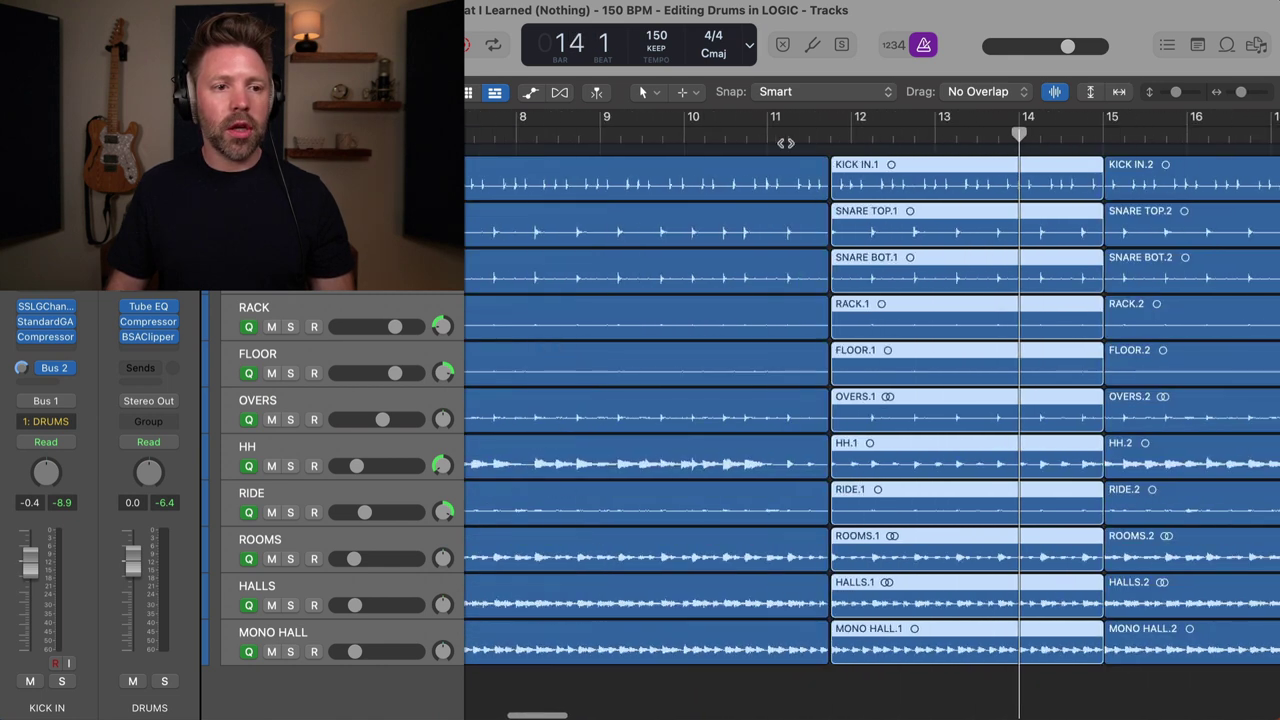
# Play back the moved drum section from bar 12 to bar 14, comparing its hits with the grid
pyautogui.click(863, 148)
pyautogui.press('space')
pyautogui.press('super+Right')
pyautogui.press('super+Right')
pyautogui.press('super+Right')
pyautogui.press('super+Right')
pyautogui.press('super+Right')
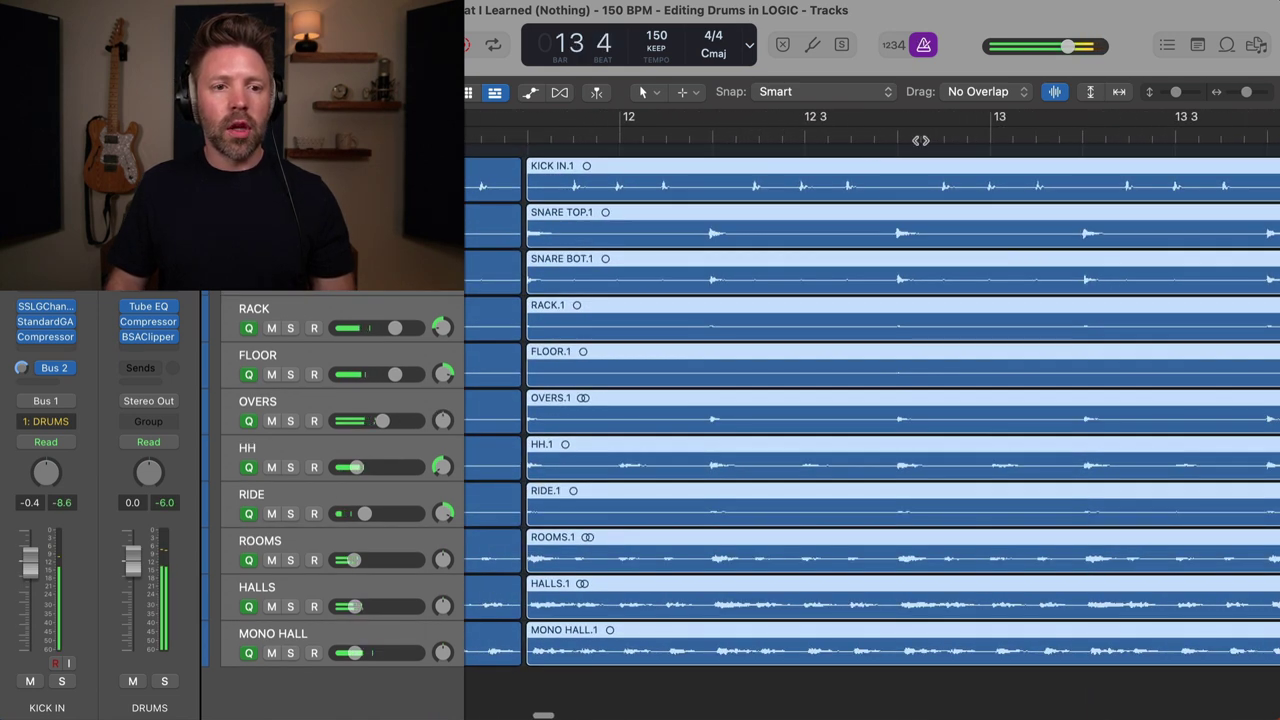
pyautogui.press('super+Left')
pyautogui.press('super+Left')
pyautogui.press('super+Left')
pyautogui.press('super+Left')
pyautogui.press('super+Left')
pyautogui.press('super+Left')
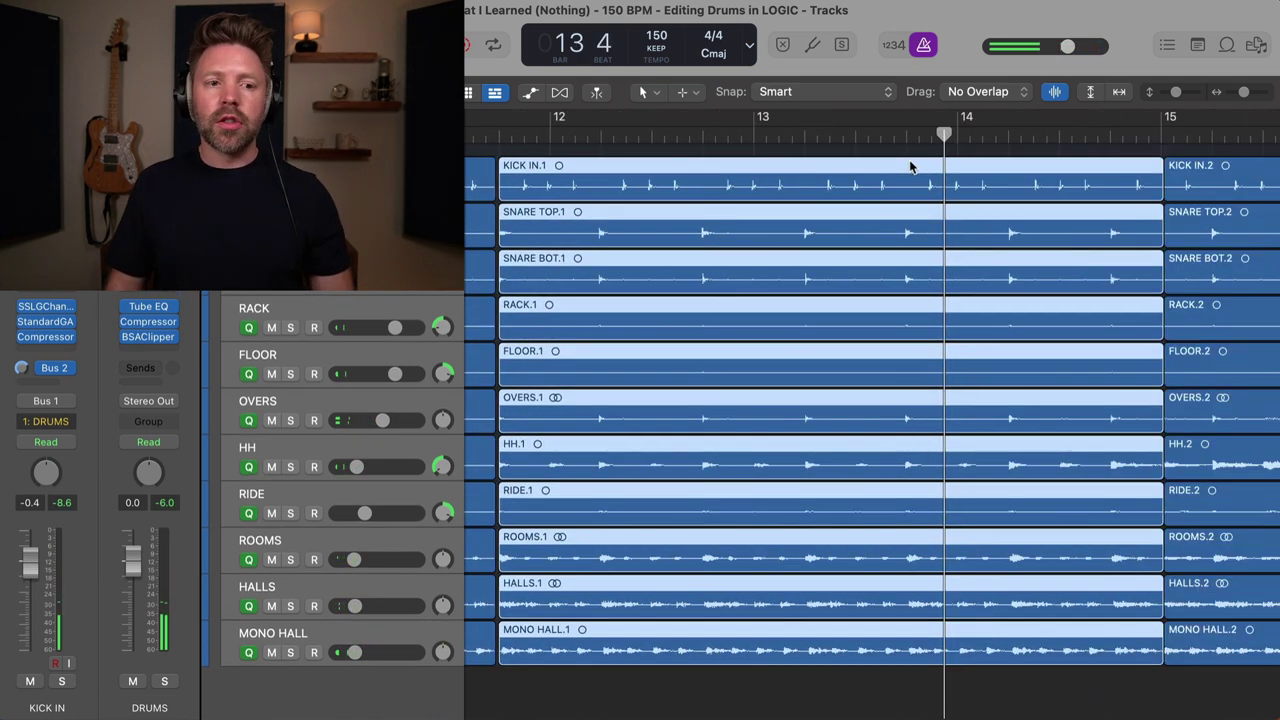
# Undo the move of the drum section and the split at bar 15
pyautogui.press('super+z')
pyautogui.press('super+z')
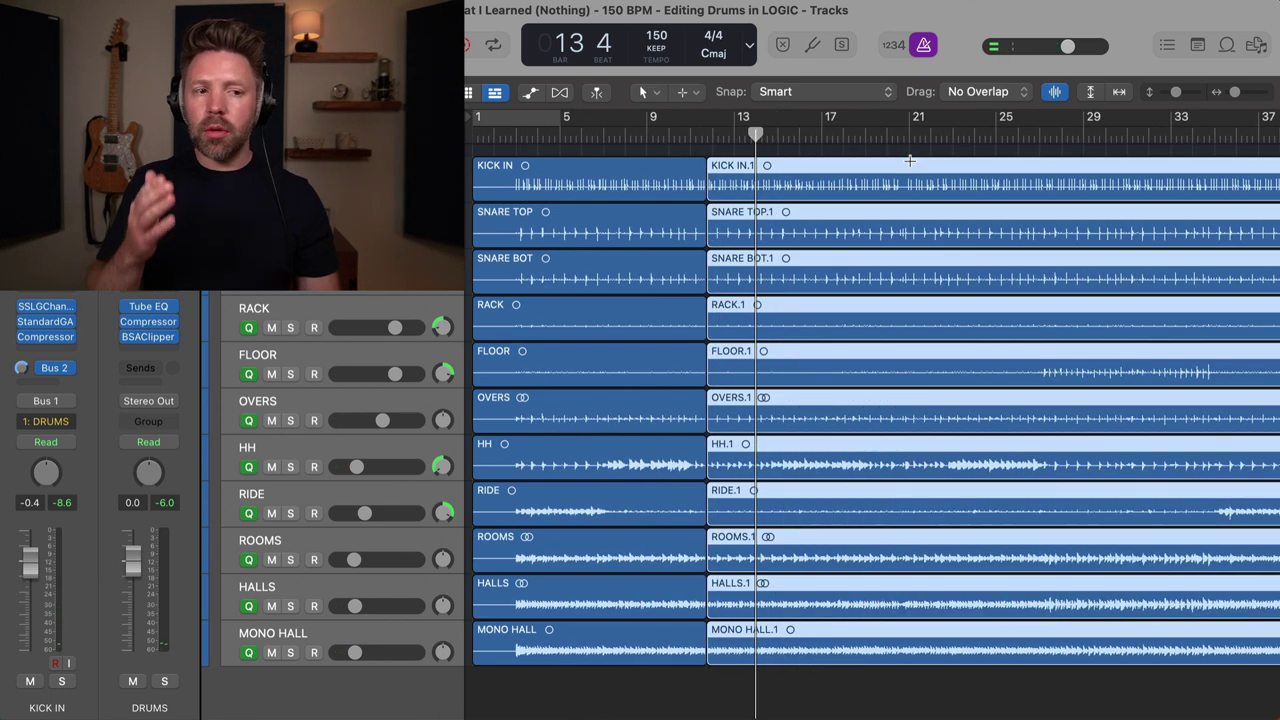
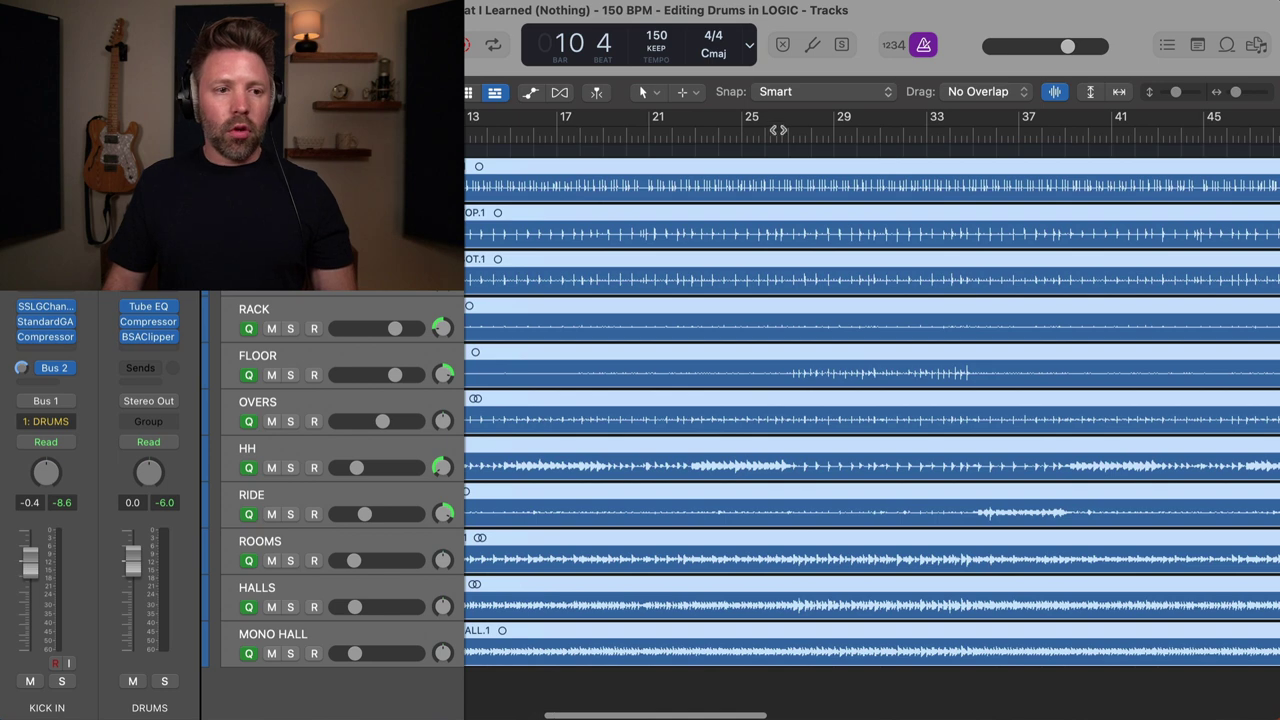
# Split all grouped drum regions just before the kick hit at bar 27, ahead of the floor tom part
pyautogui.click(789, 130)
pyautogui.click(338, 362)
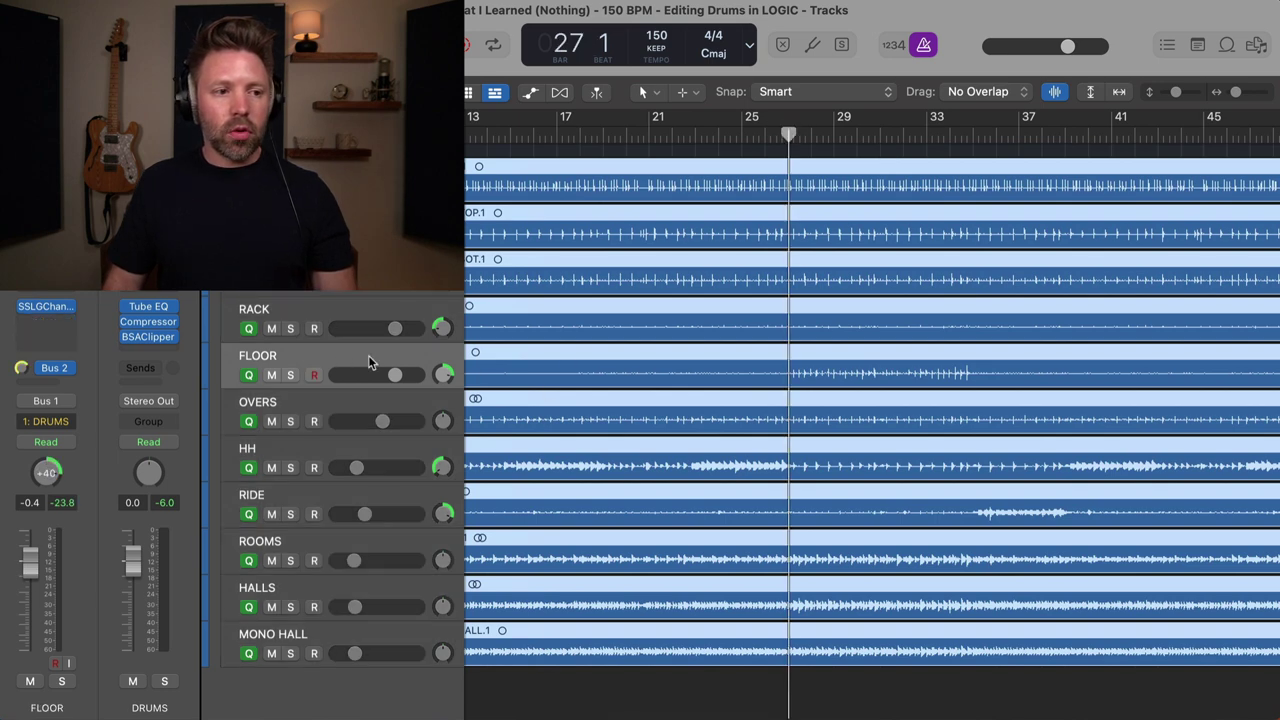
pyautogui.scroll(10, 792, 370)
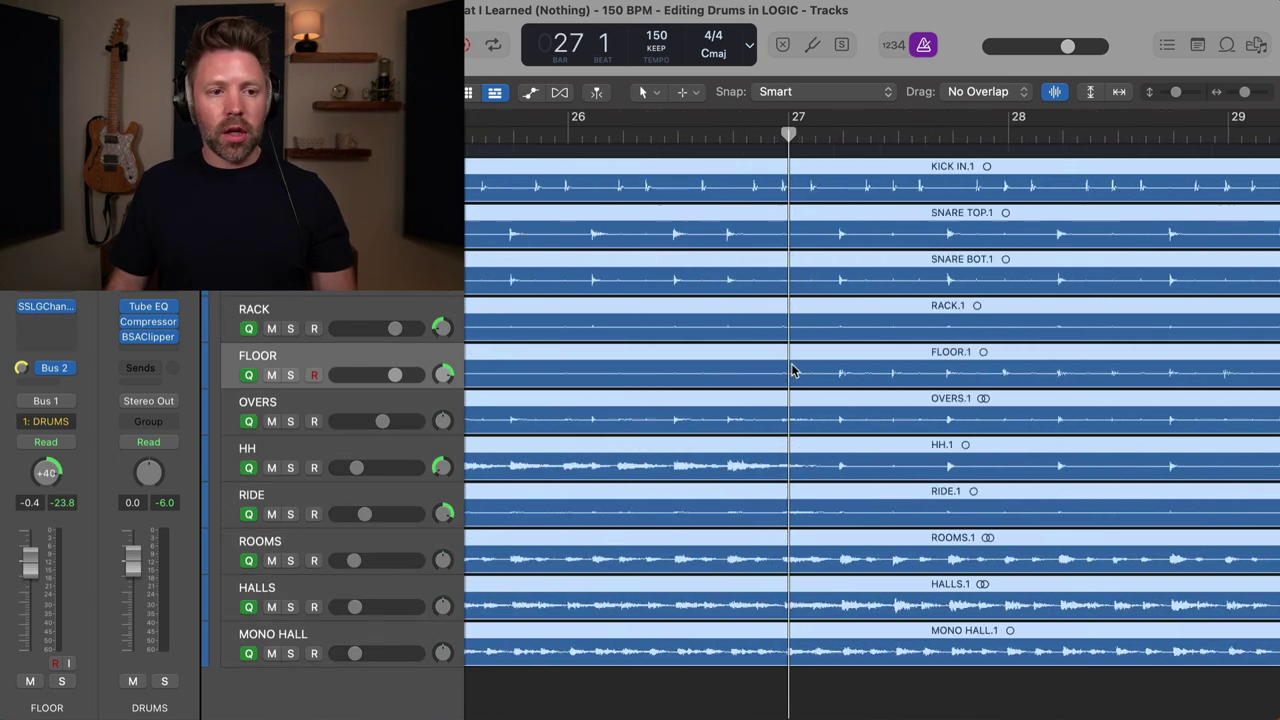
pyautogui.scroll(5, 791, 371)
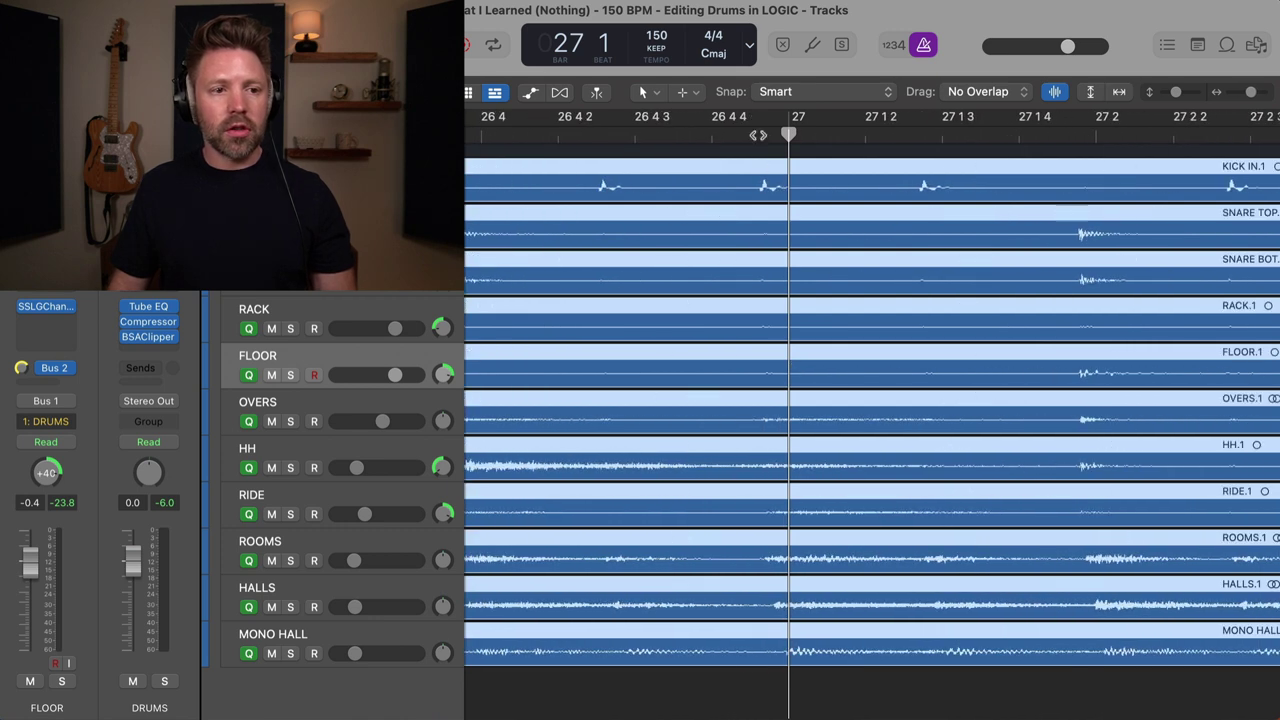
pyautogui.click(748, 148)
pyautogui.scroll(10, 748, 148)
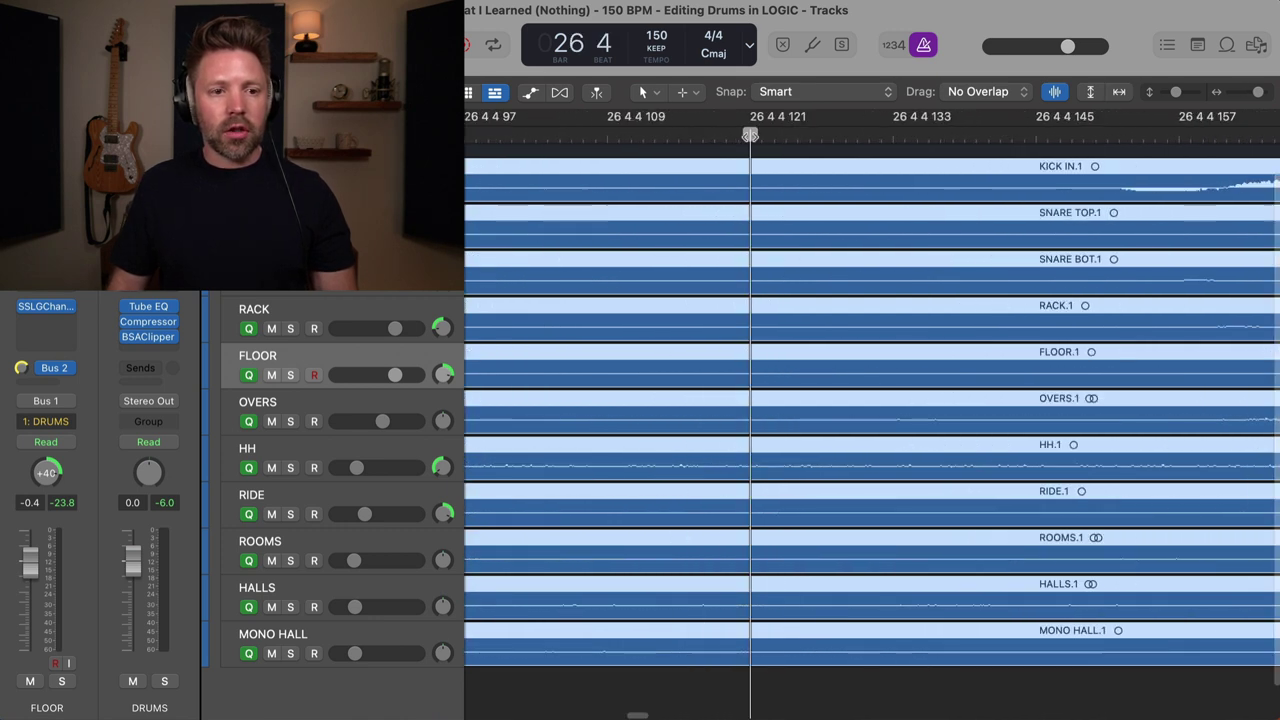
pyautogui.hscroll(3, 750, 134)
pyautogui.moveTo(674, 133); pyautogui.dragTo(698, 133)
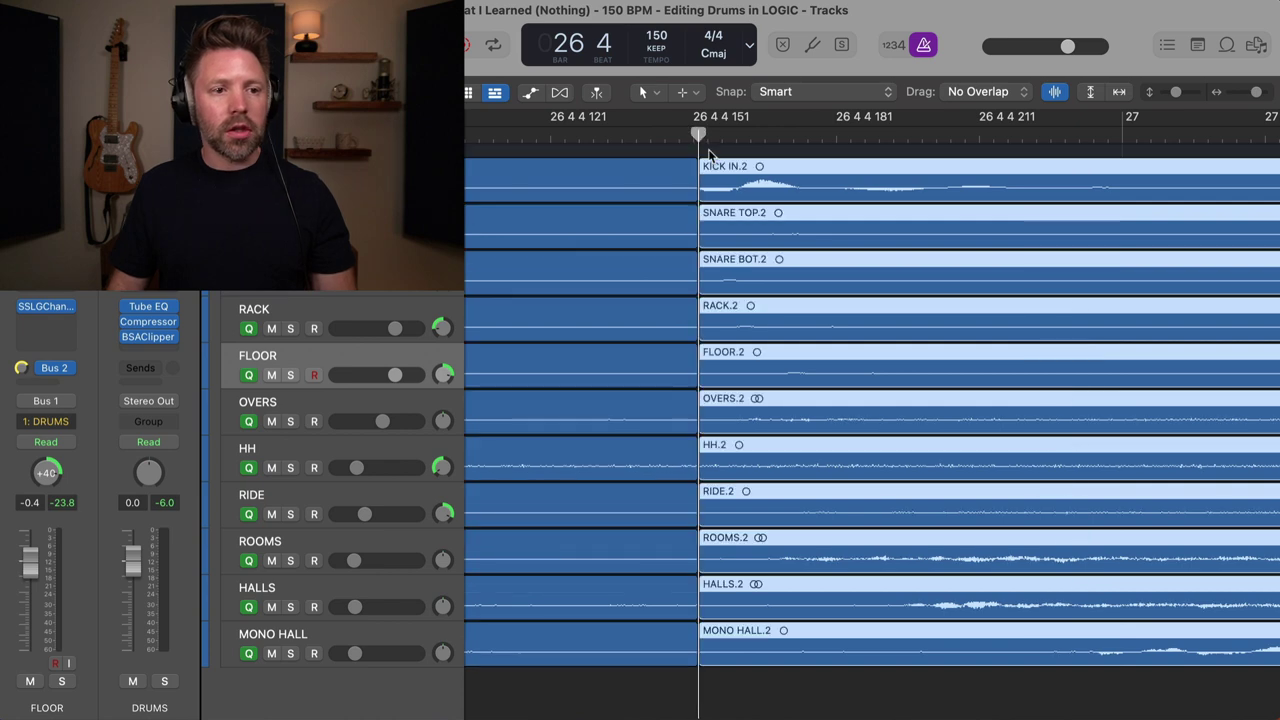
pyautogui.scroll(-15, 706, 150)
pyautogui.hscroll(-5, 708, 149)
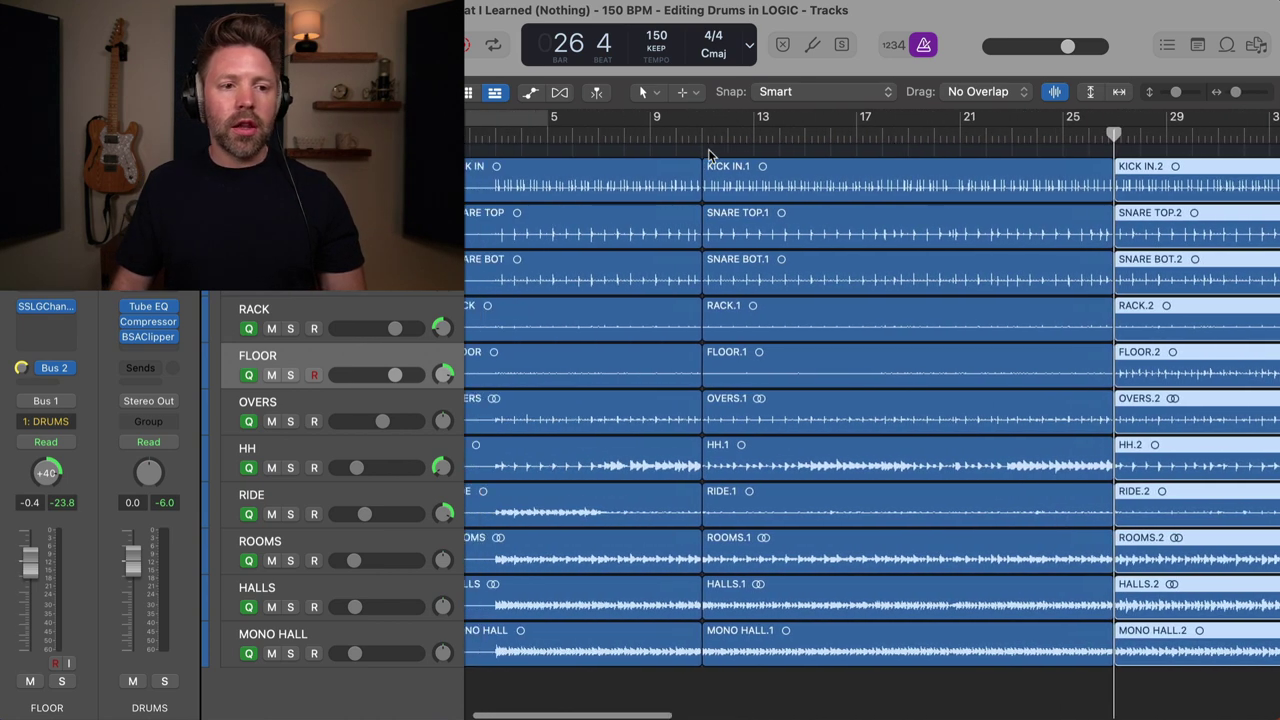
# Disable the track groups and select only the KICK IN region between bars 11 and 27
pyautogui.click(745, 188)
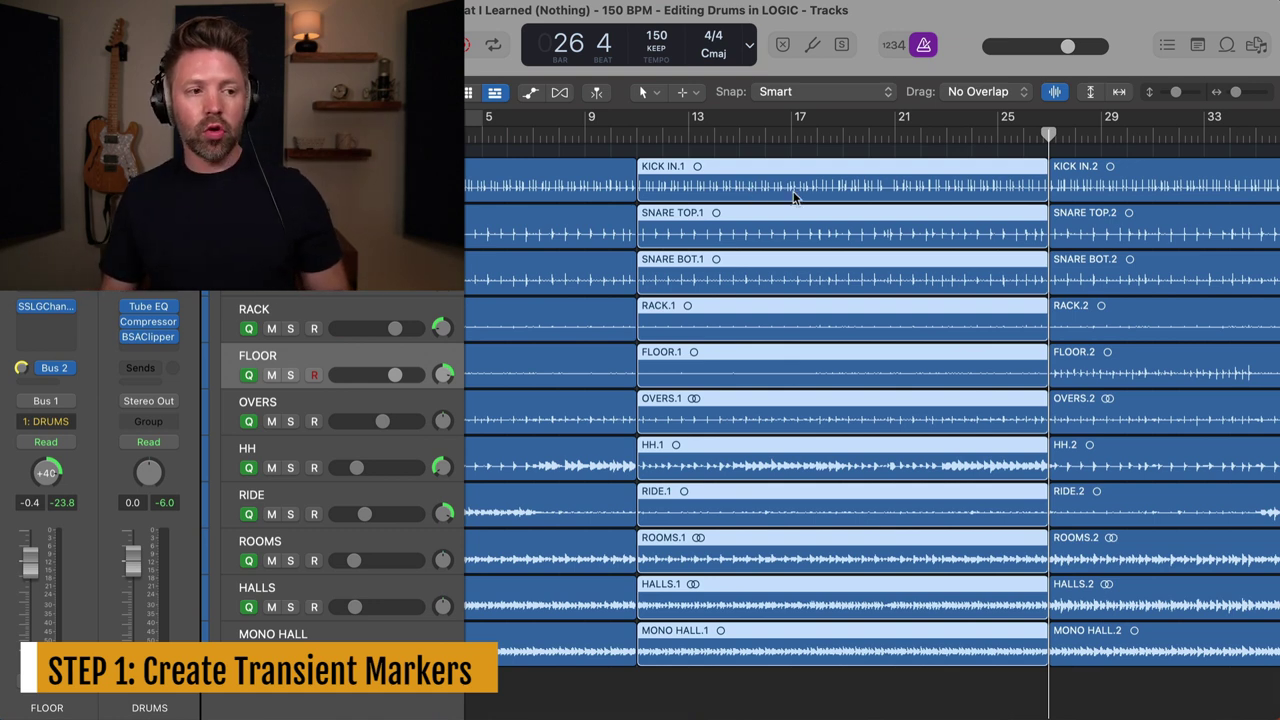
pyautogui.hotkey('shift', 'g')
pyautogui.click(727, 198)
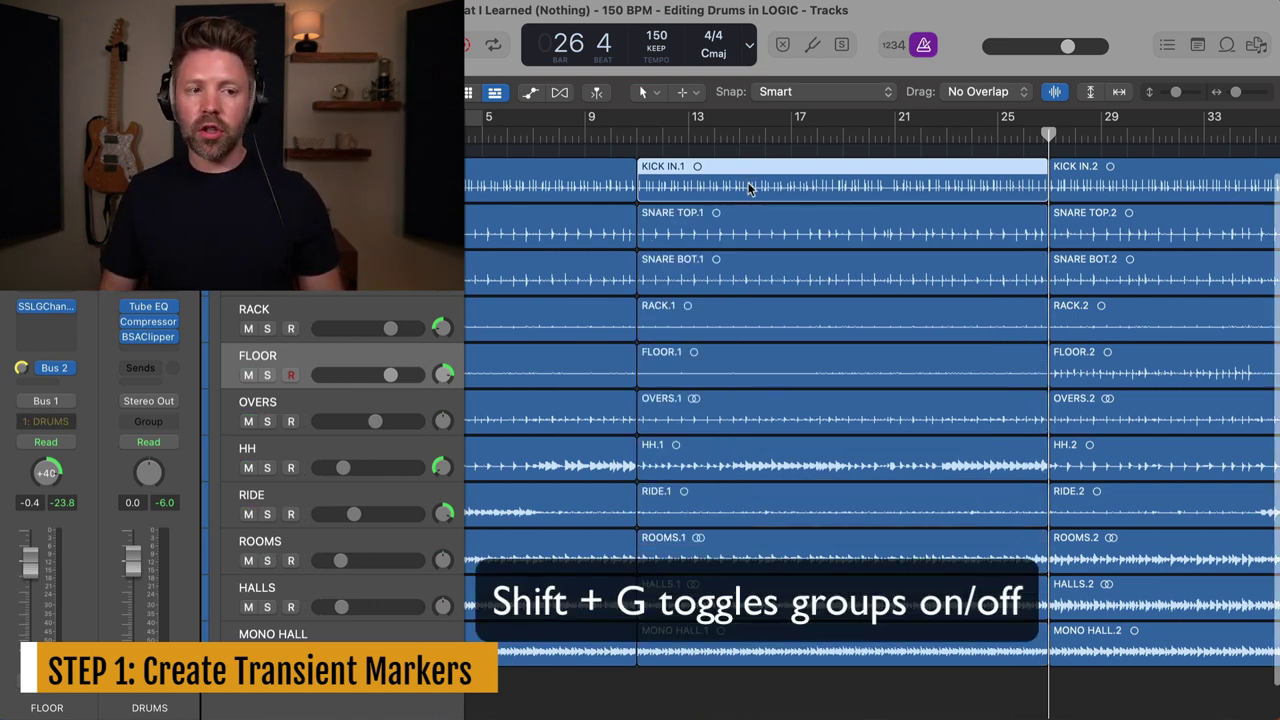
pyautogui.hscroll(3, 793, 205)
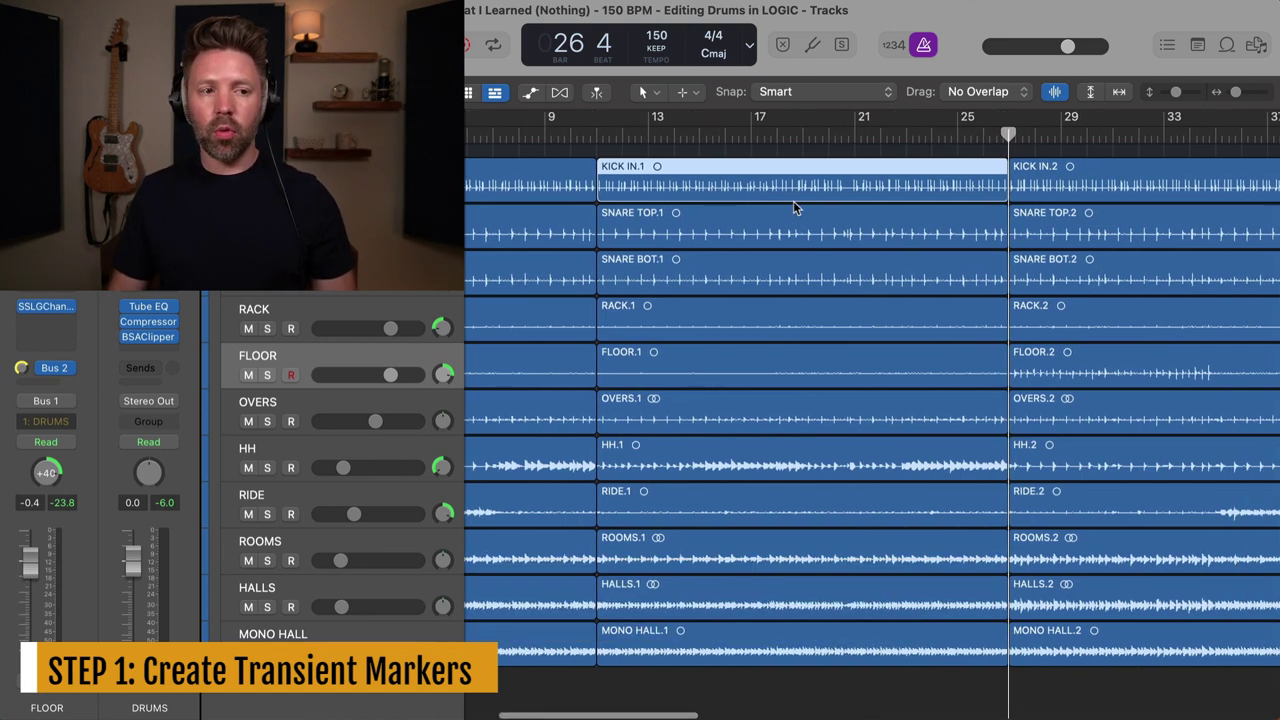
# Open the KICK IN.1 region in the audio file editor and enable transient editing to show its markers
pyautogui.doubleClick(793, 200)
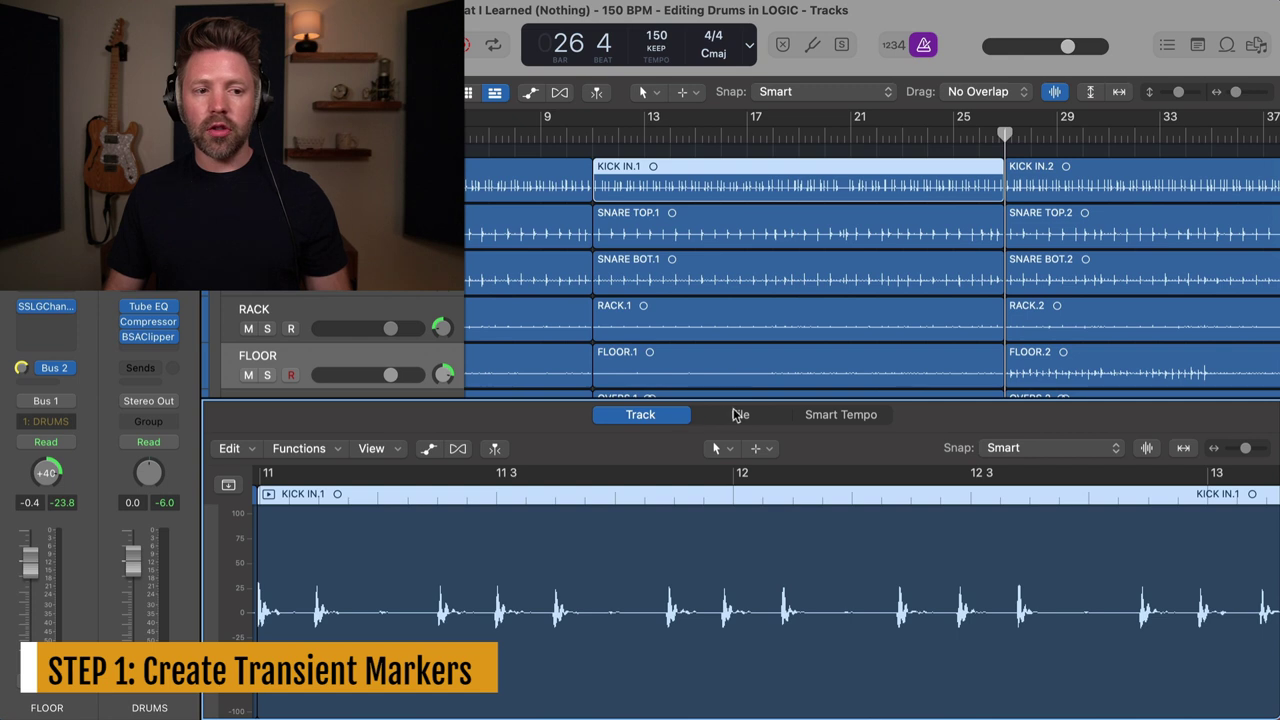
pyautogui.click(743, 415)
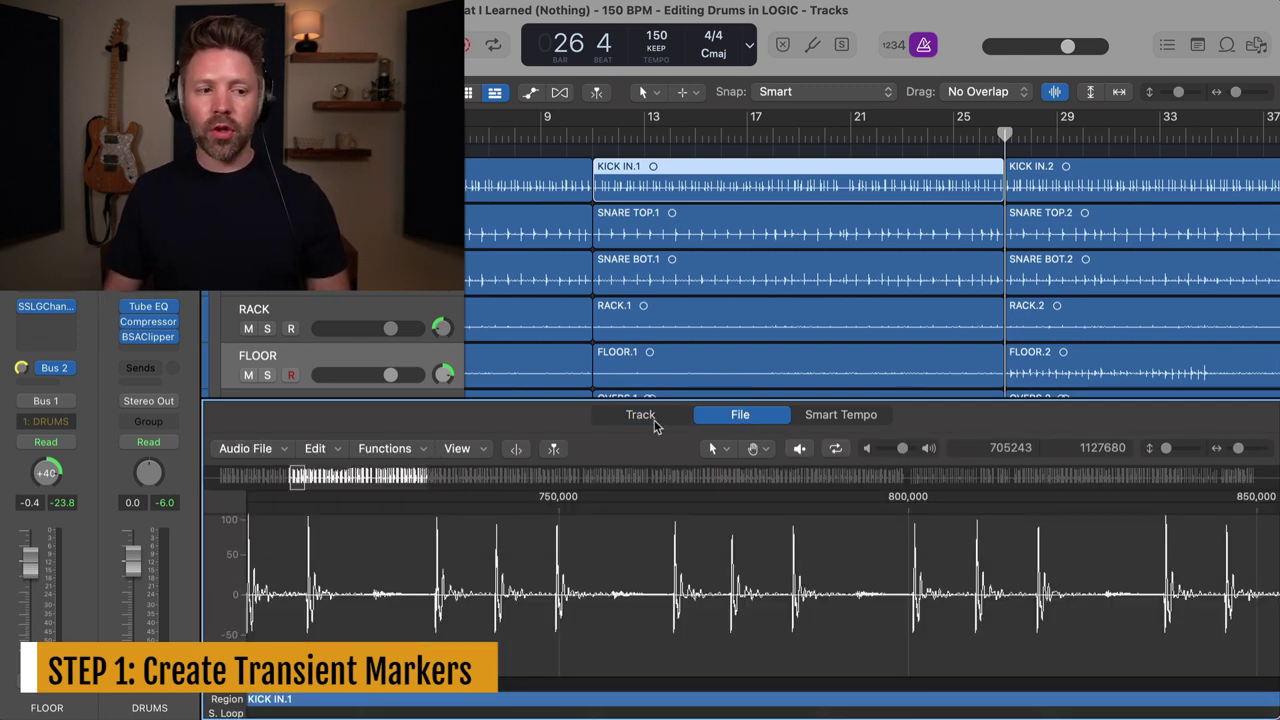
pyautogui.click(514, 449)
pyautogui.hscroll(-3, 466, 586)
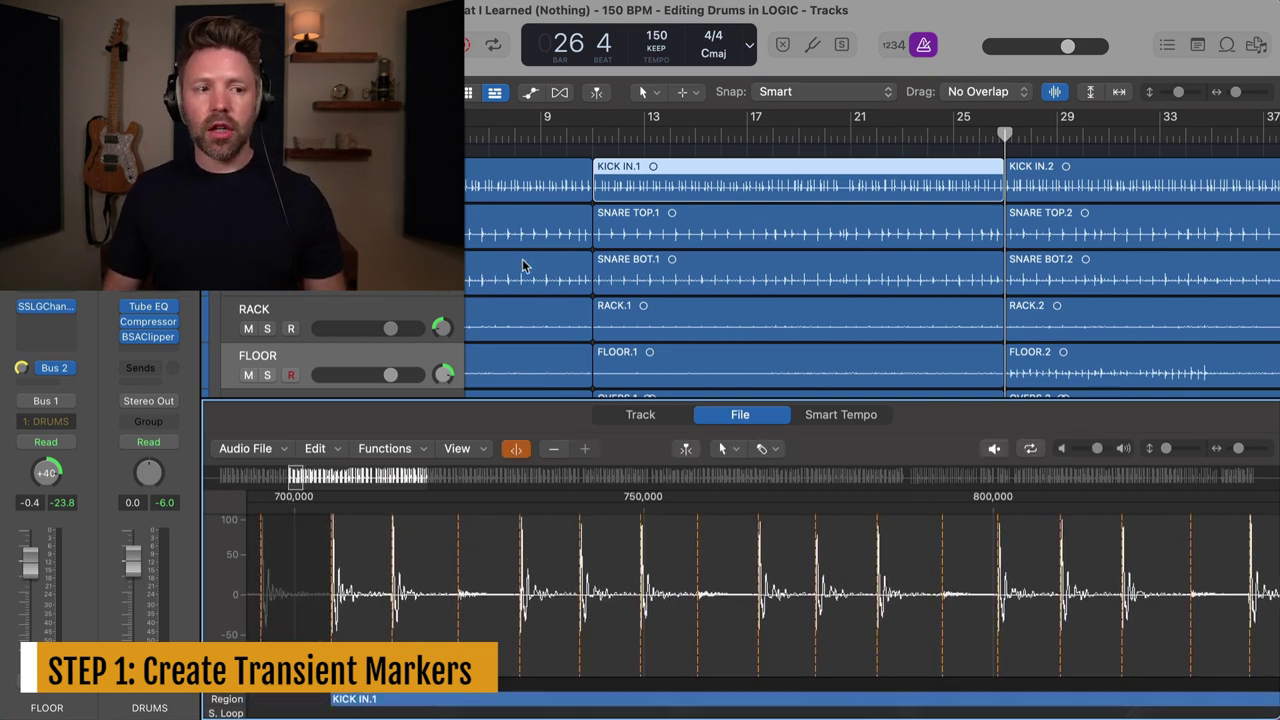
# Compare the kick waveform with and without transient markers from bar 11, and reduce the marker count to drop those between hits
pyautogui.click(591, 135)
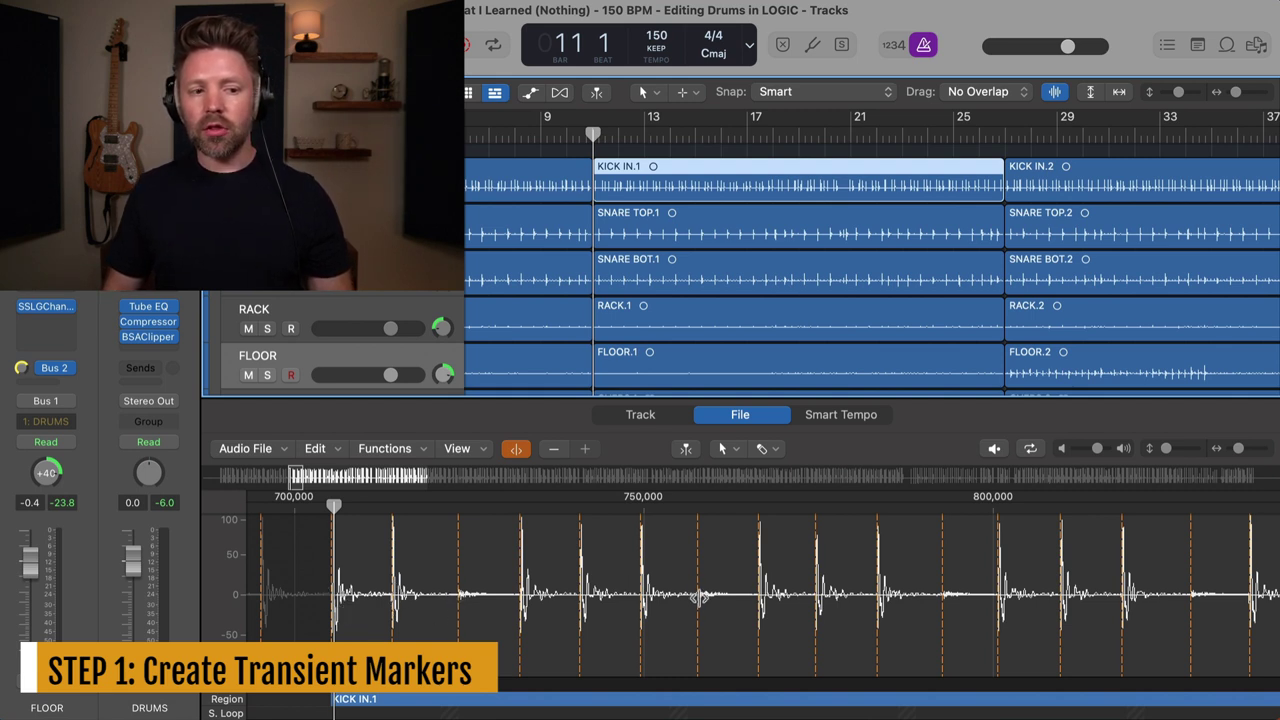
pyautogui.click(516, 449)
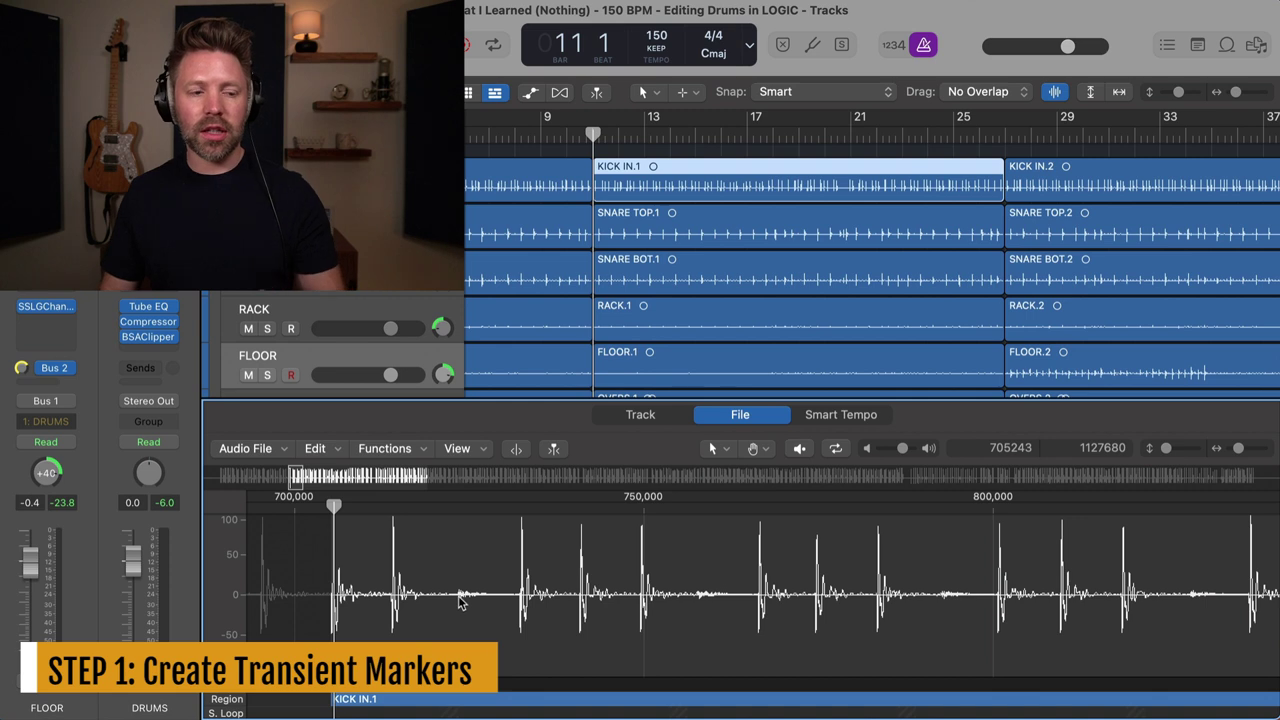
pyautogui.click(516, 449)
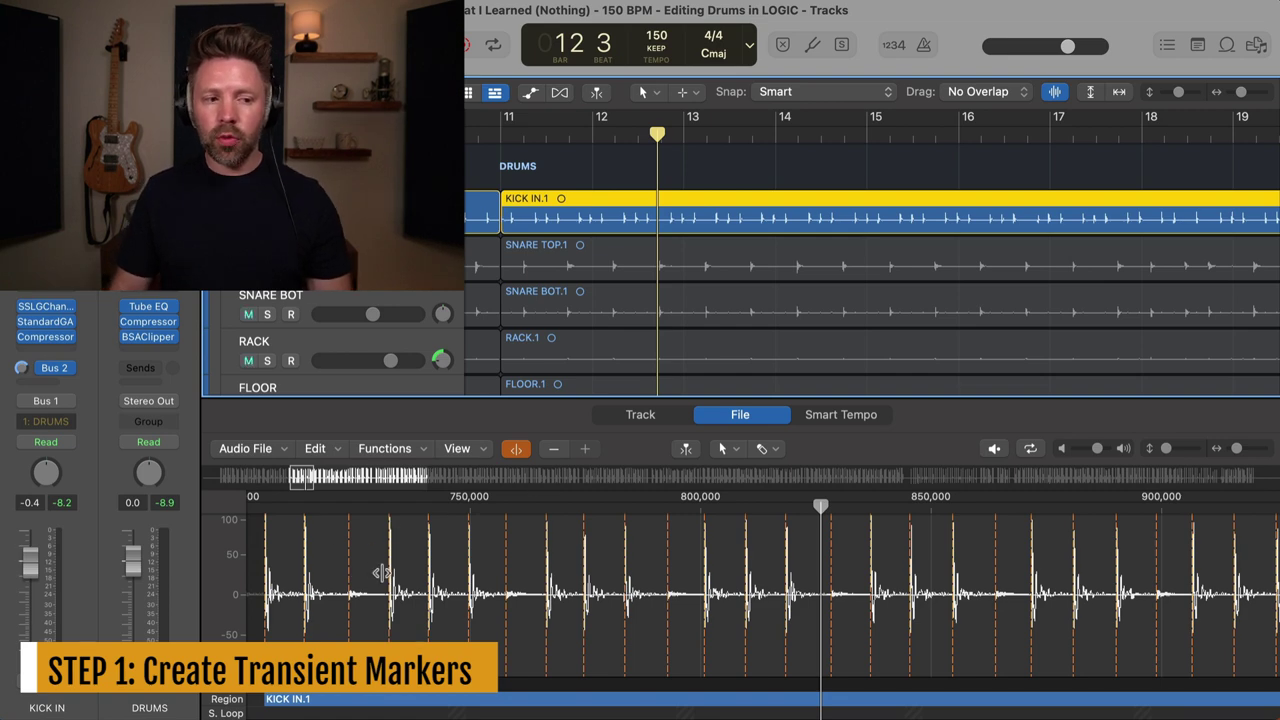
pyautogui.click(555, 452)
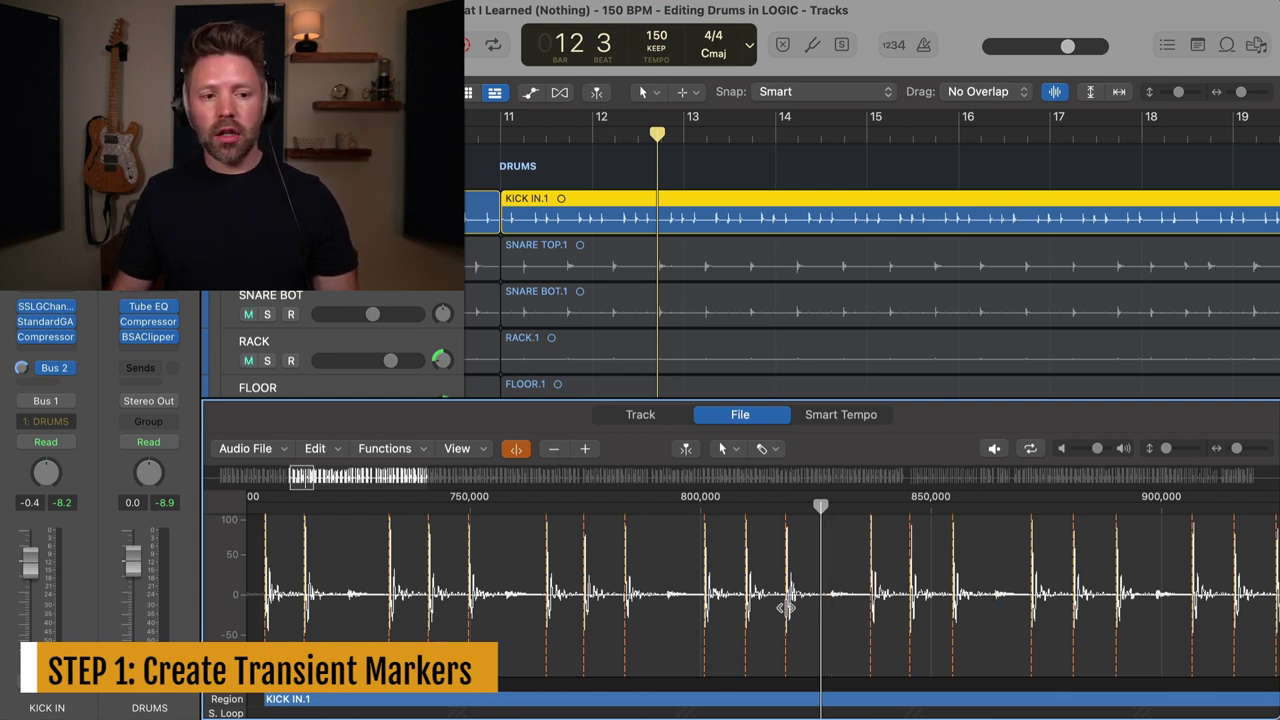
# Play the kick up to bar 14 and remove the stray transient marker between hits in bar 14 with the Eraser tool
pyautogui.hscroll(3, 540, 600)
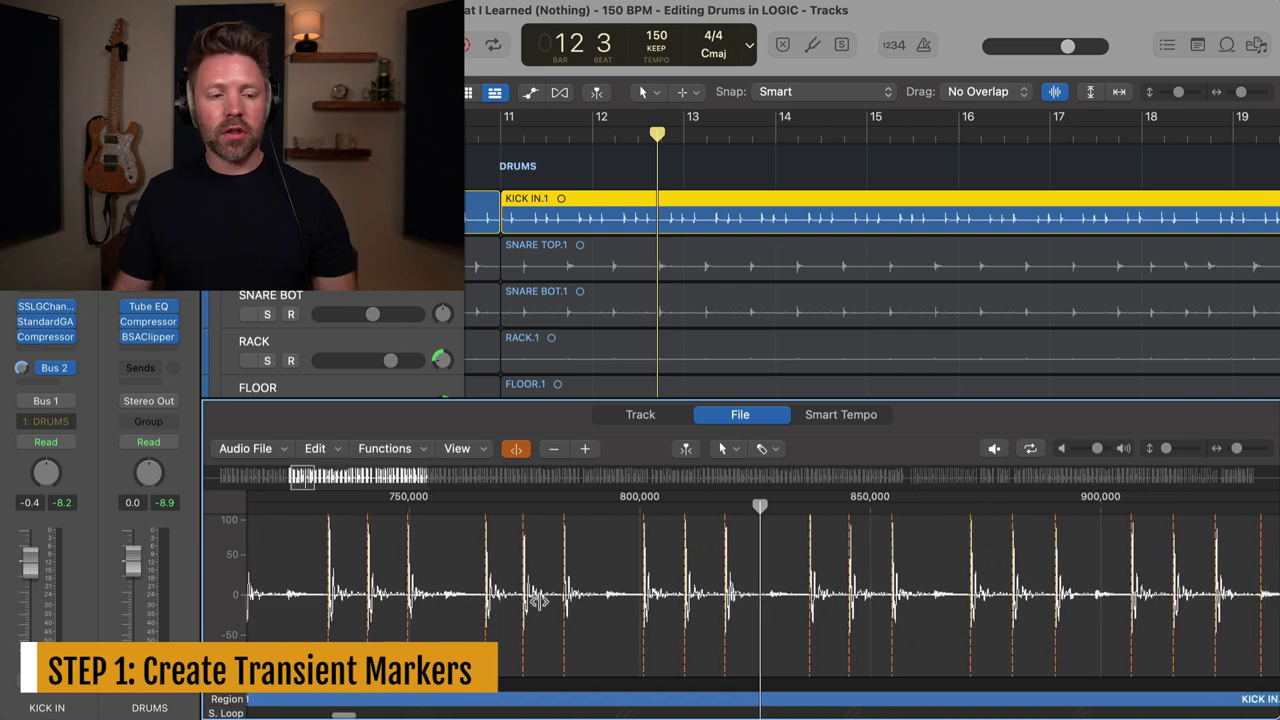
pyautogui.press('space')
pyautogui.hscroll(3, 539, 601)
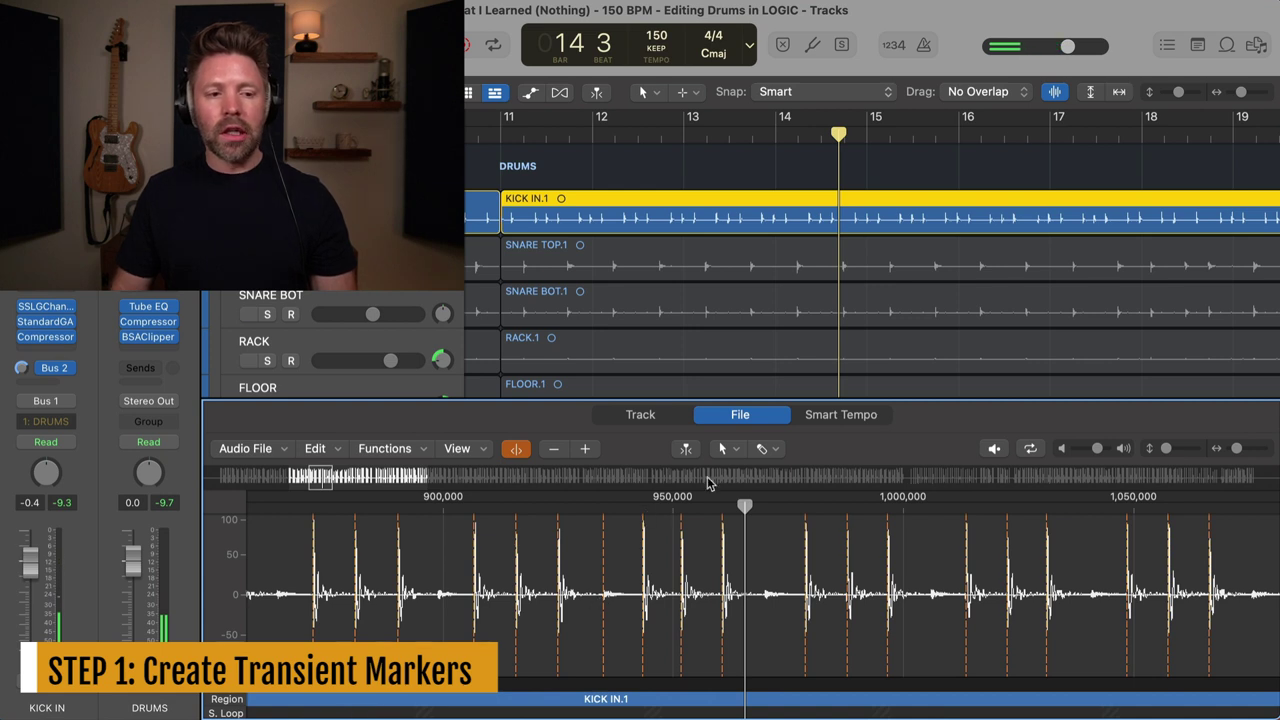
pyautogui.click(760, 450)
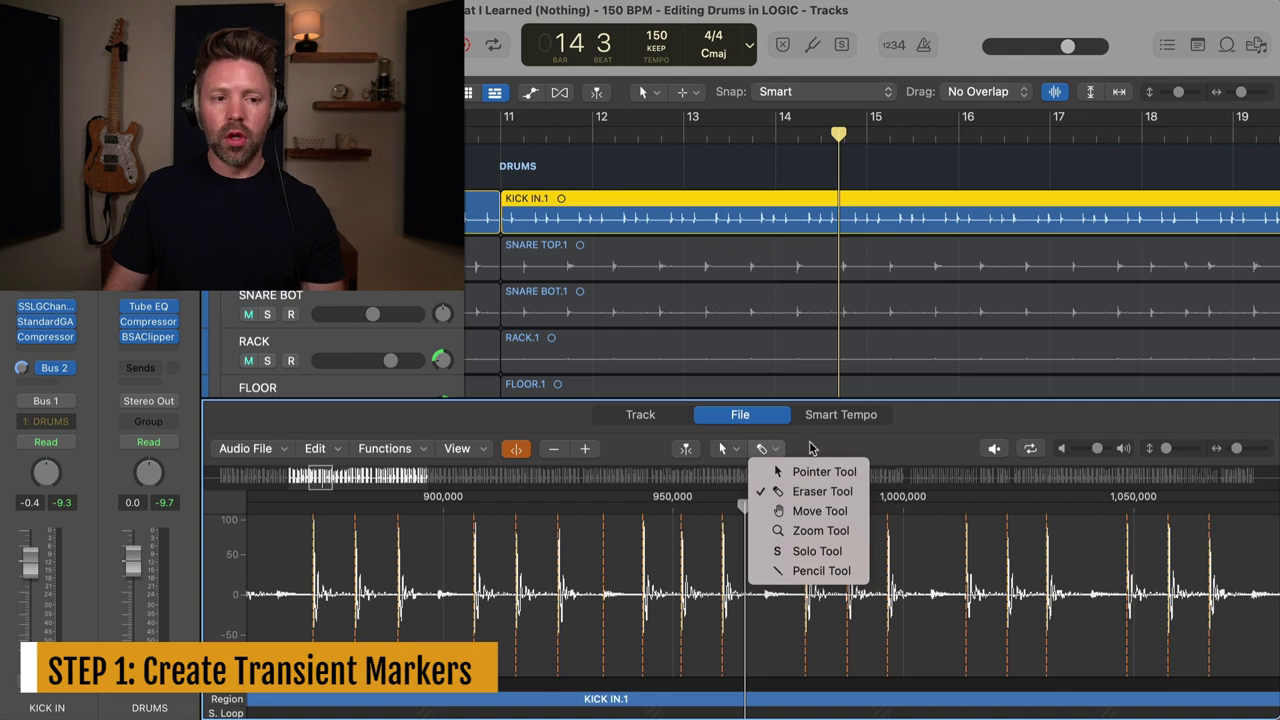
pyautogui.click(811, 446)
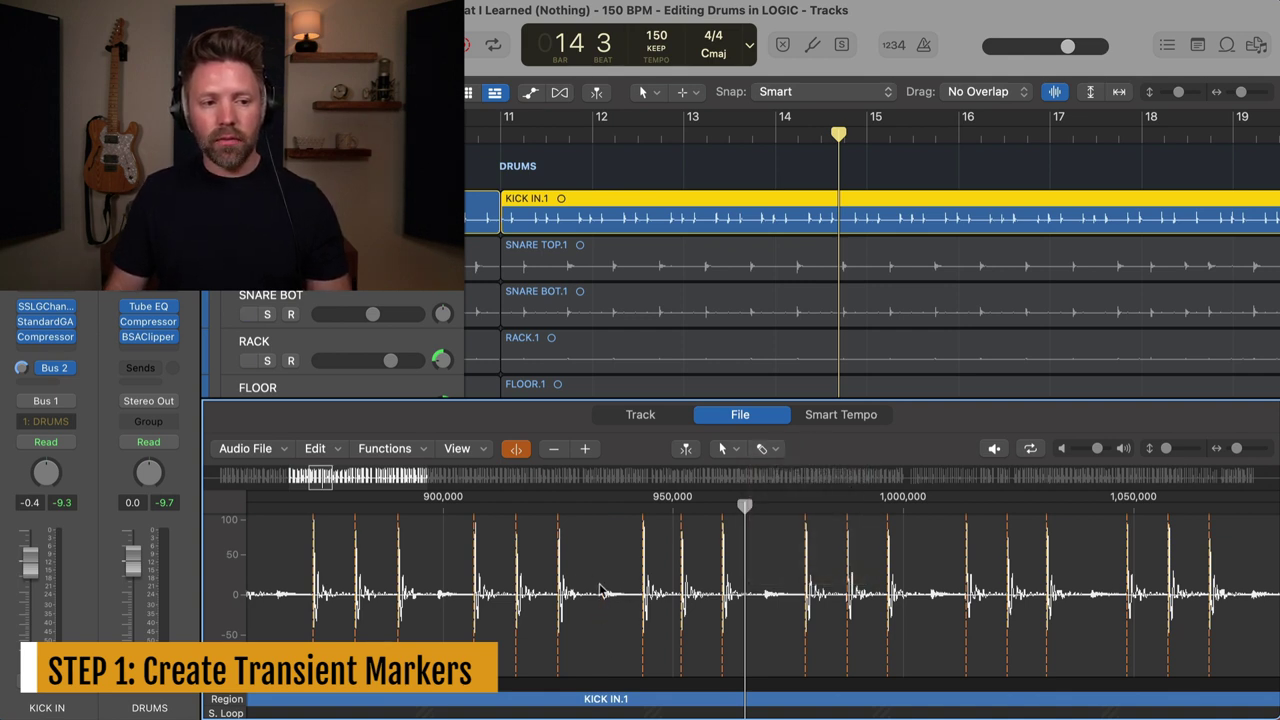
# Play the rest of the kick region through to bar 27, checking its transient markers against the hits
pyautogui.hscroll(5, 600, 580)
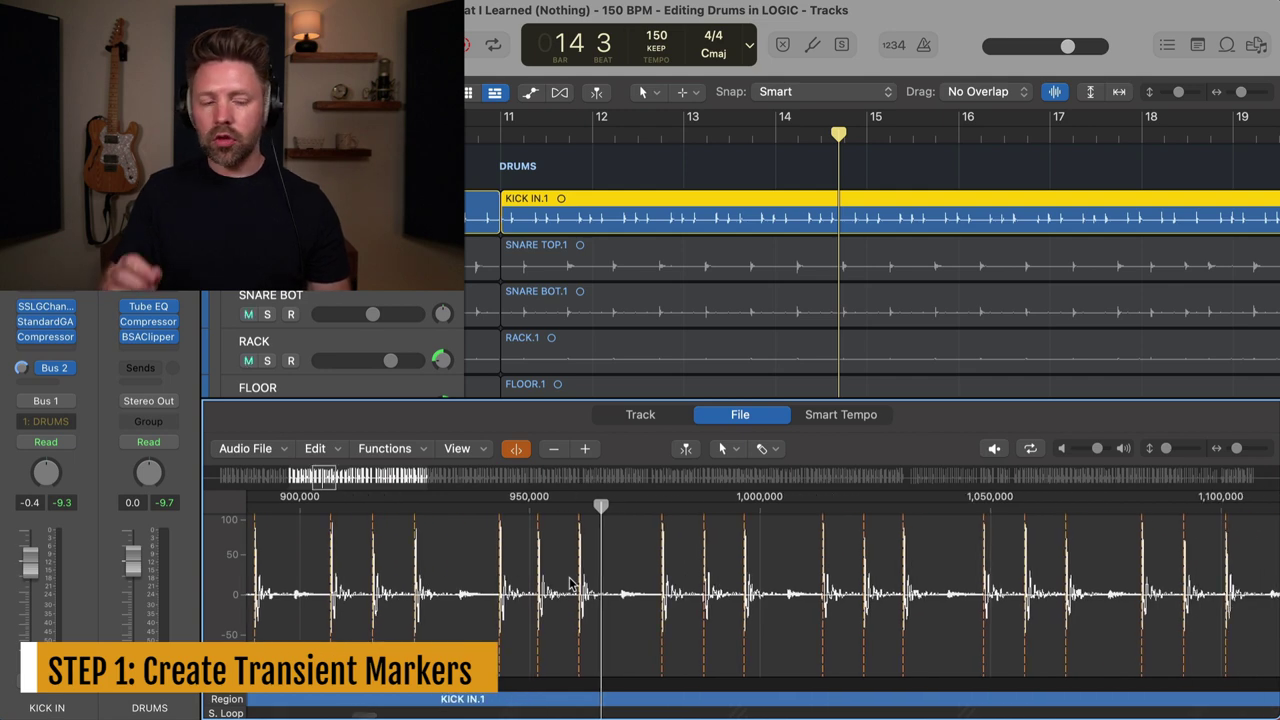
pyautogui.press('space')
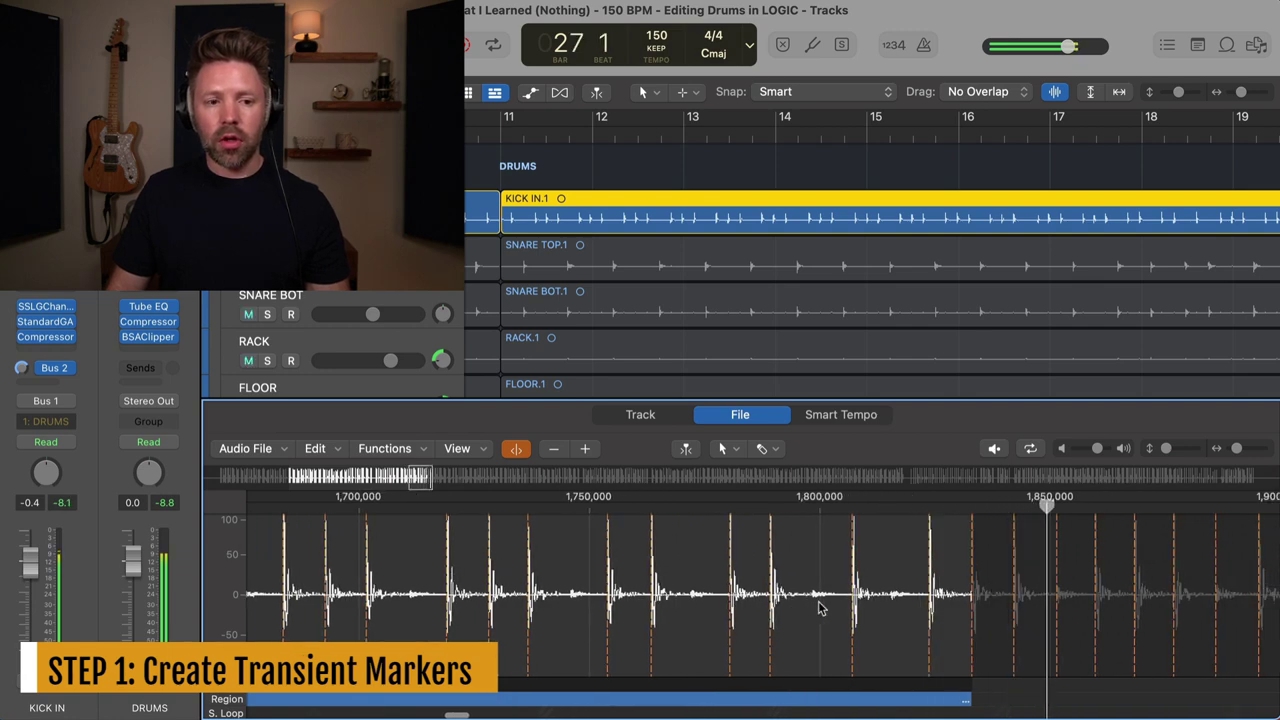
pyautogui.scroll(-1, 819, 350)
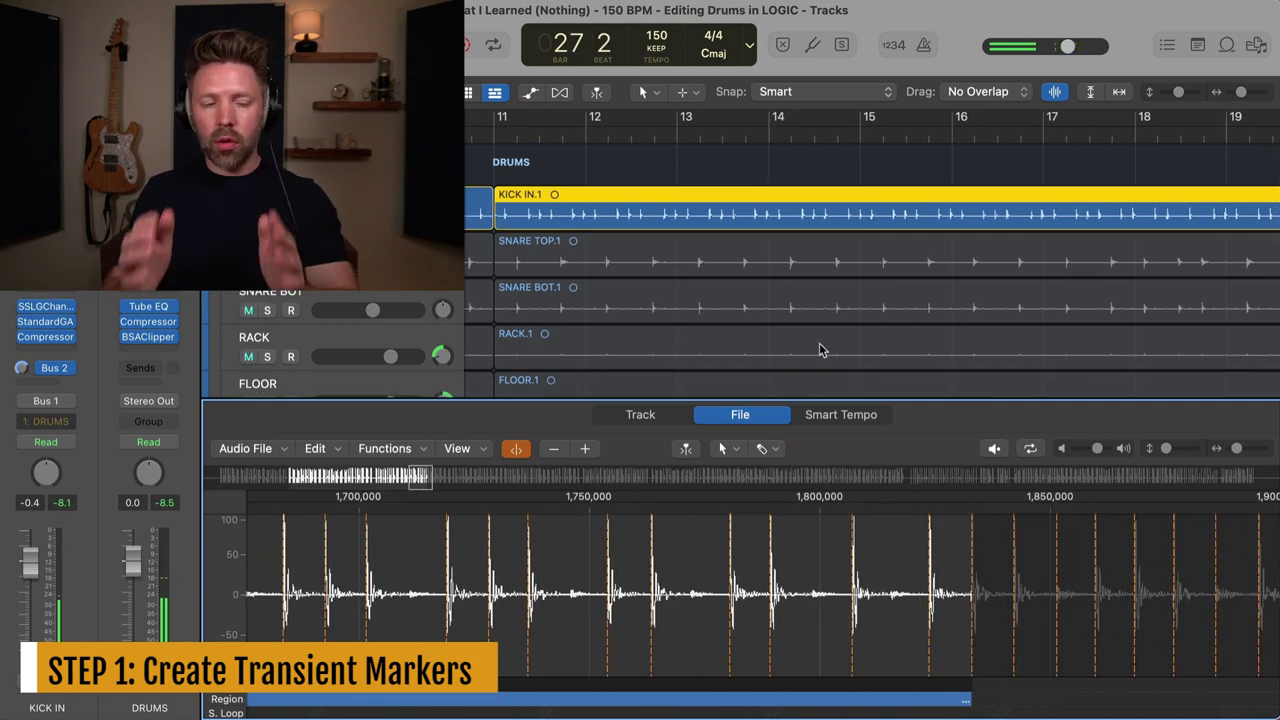
# Select the SNARE TOP.1 region and show its waveform with transient markers in the file editor
pyautogui.press('super+Left')
pyautogui.click(694, 260)
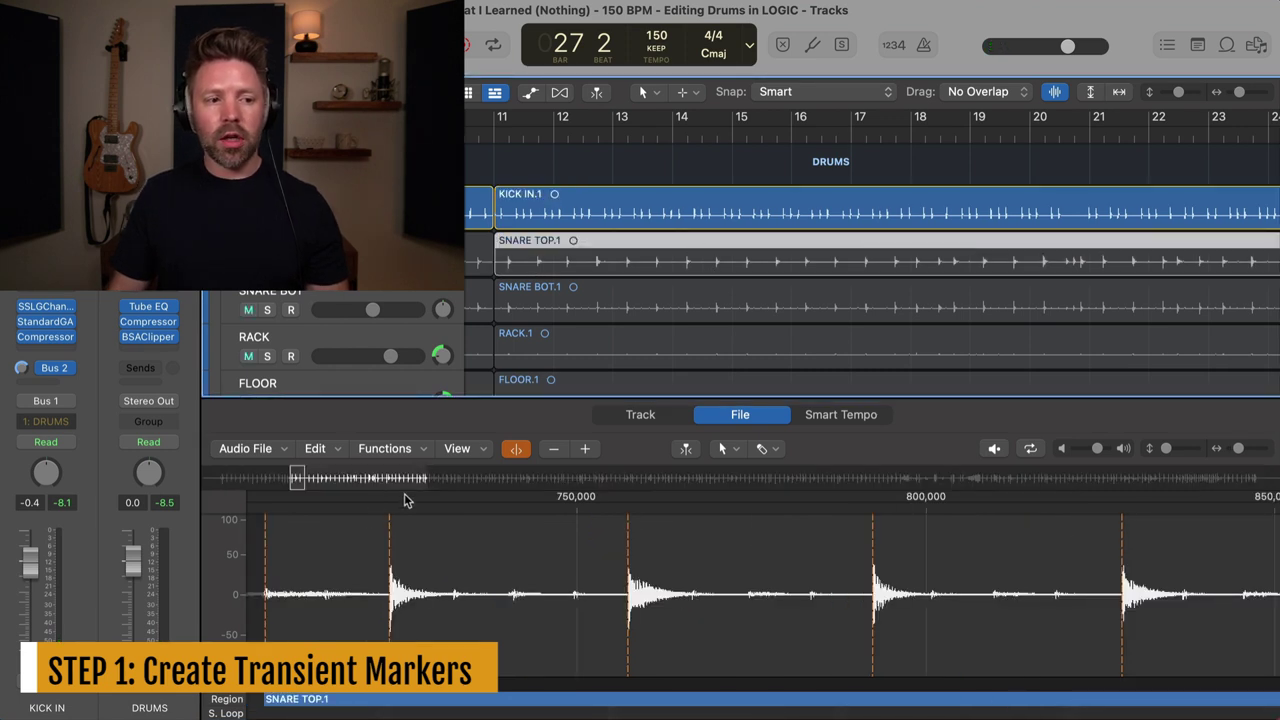
pyautogui.click(578, 174)
pyautogui.click(569, 259)
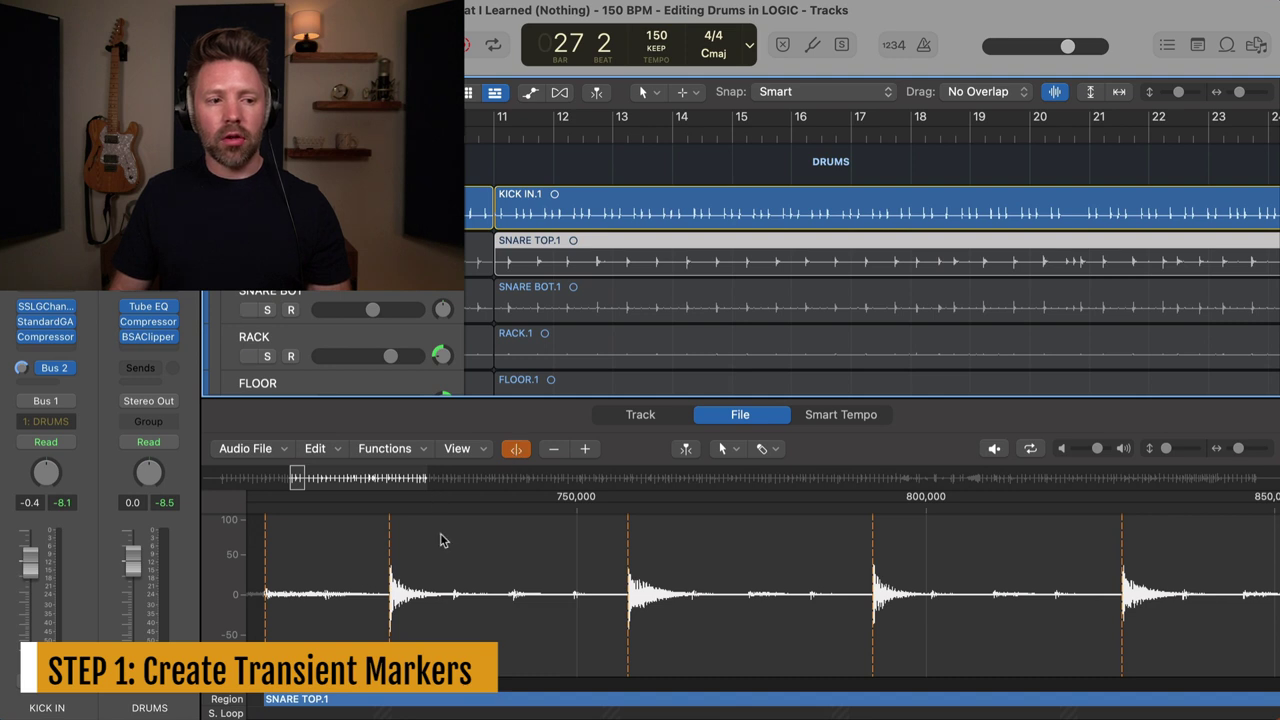
pyautogui.press('super+Left')
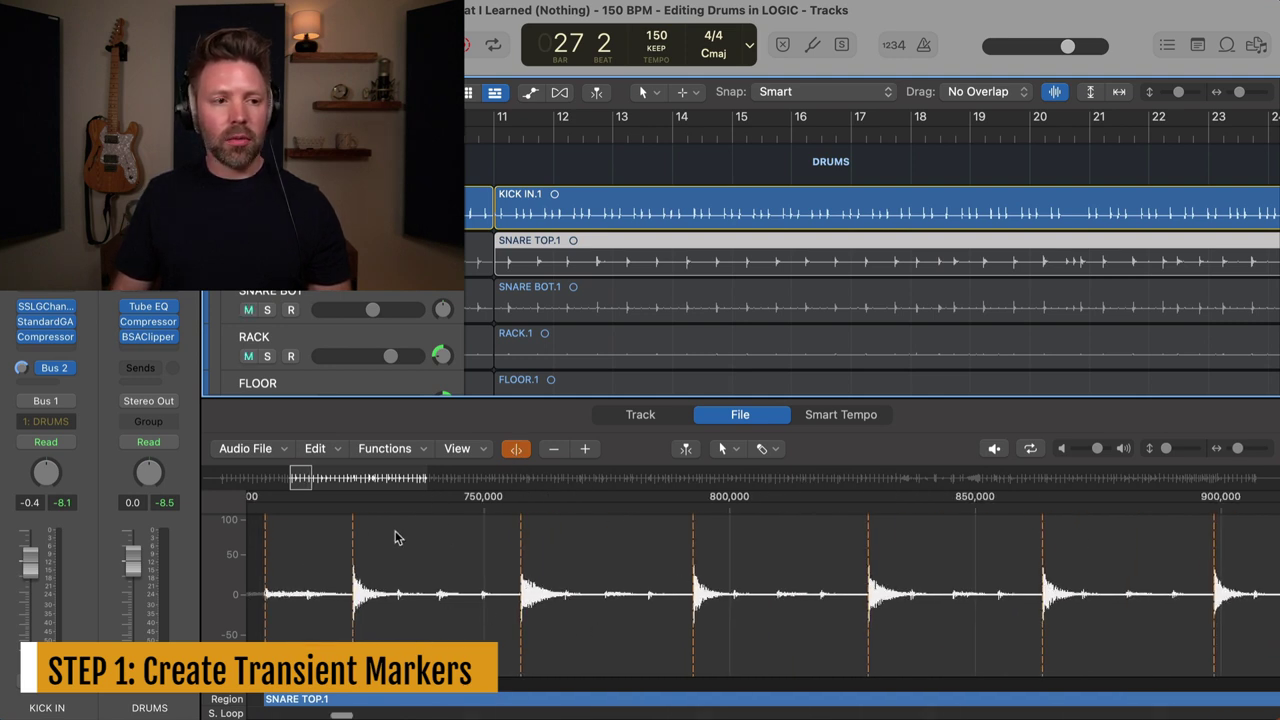
# Play the snare top region from its start at bar 11 and turn solo mode off during playback
pyautogui.hotkey('shift', 'Return')
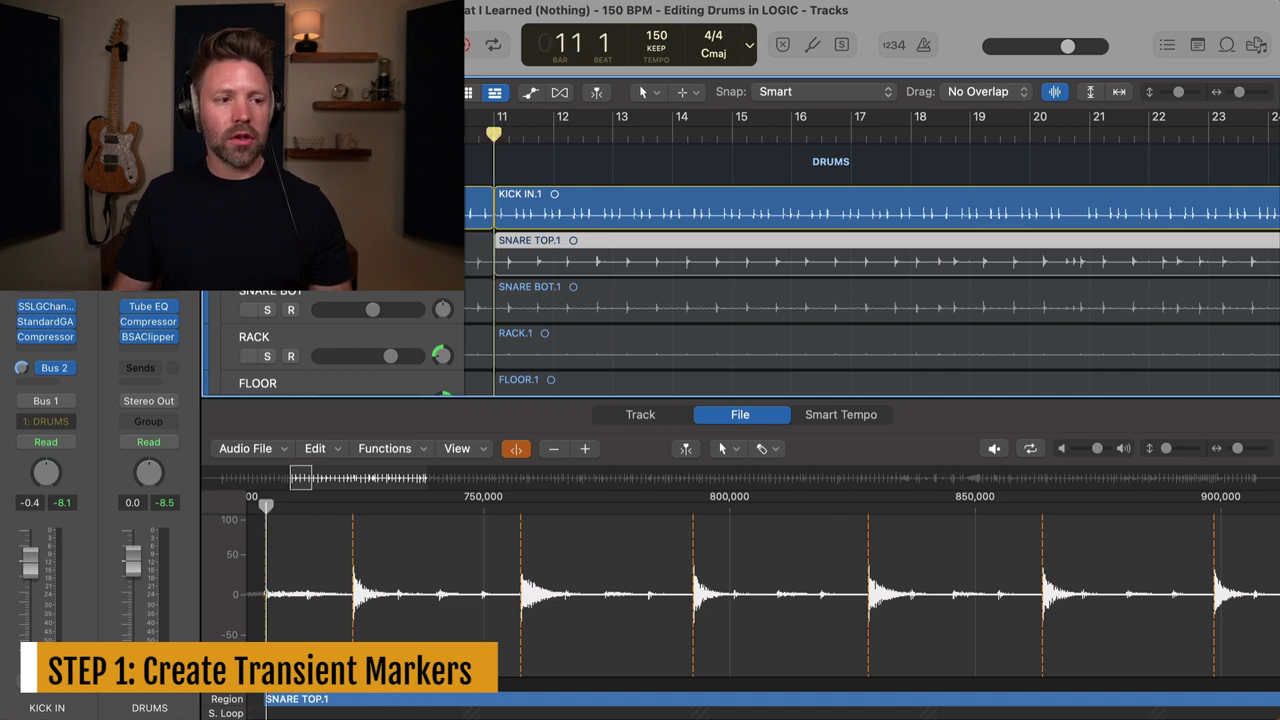
pyautogui.press('space')
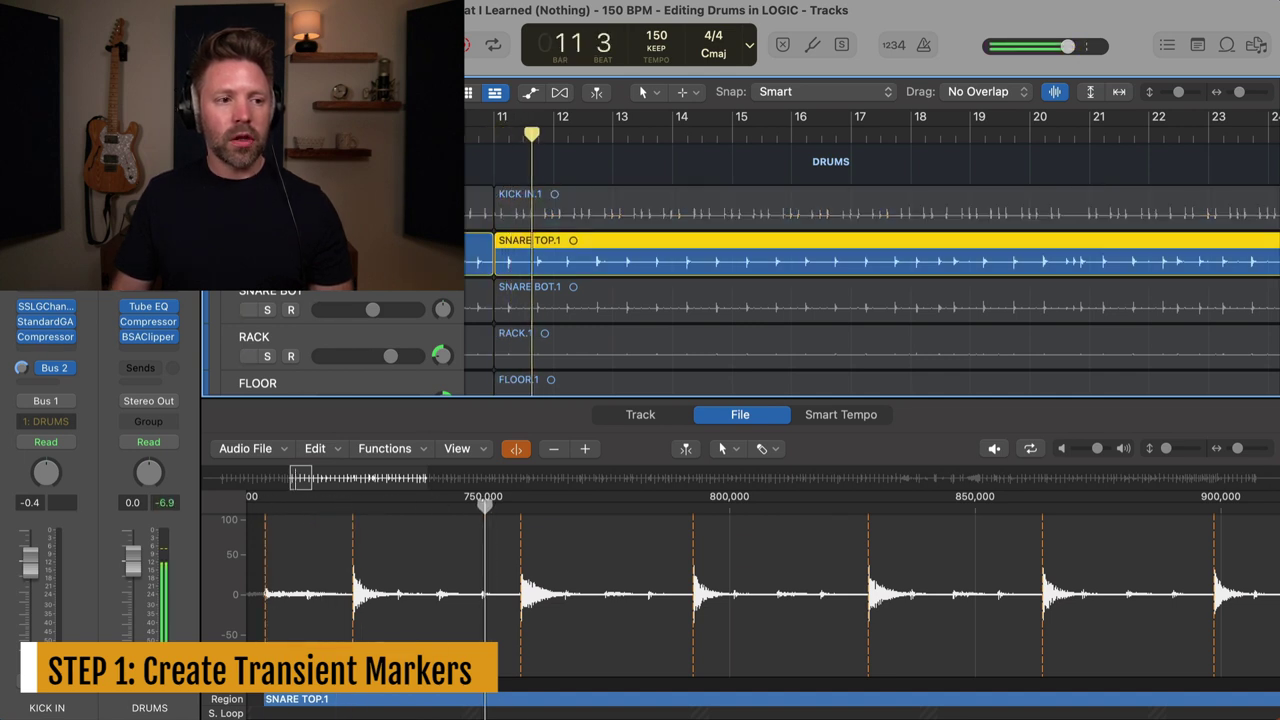
pyautogui.hotkey('ctrl', 's')
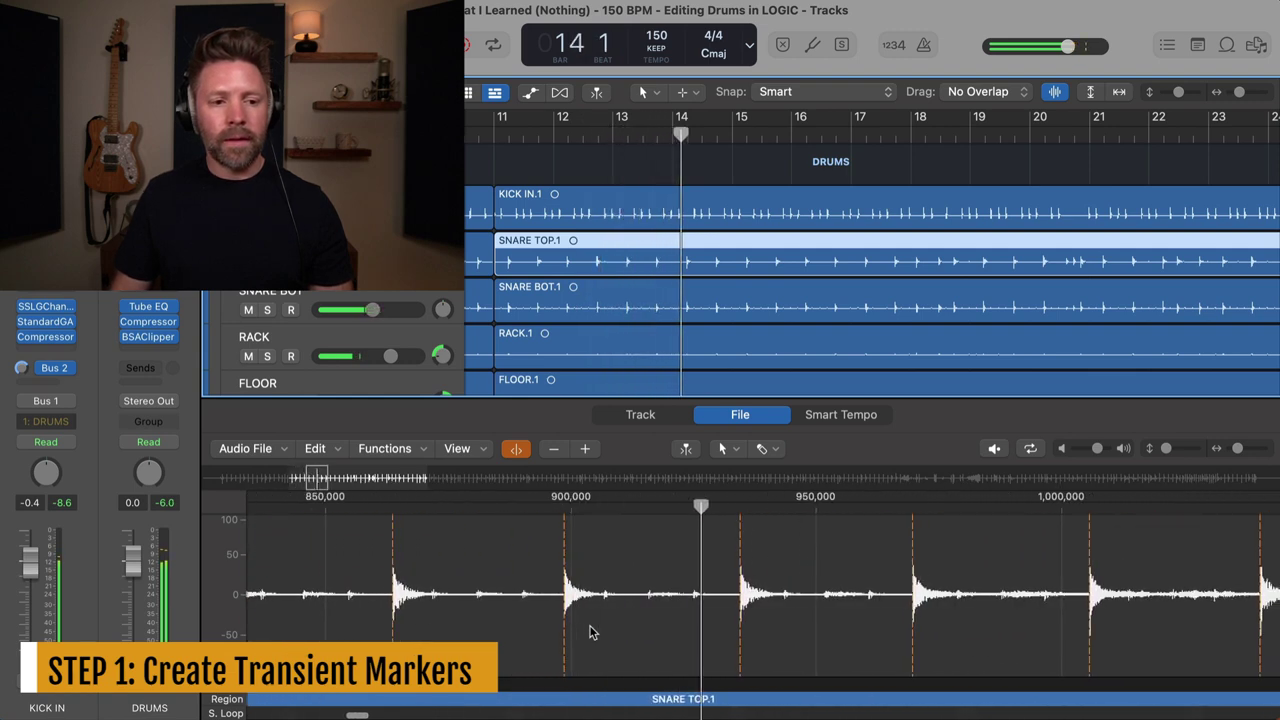
# Play the rest of the snare top region through bar 26, checking its transient markers against the hits
pyautogui.press('super+Left')
pyautogui.press('super+Left')
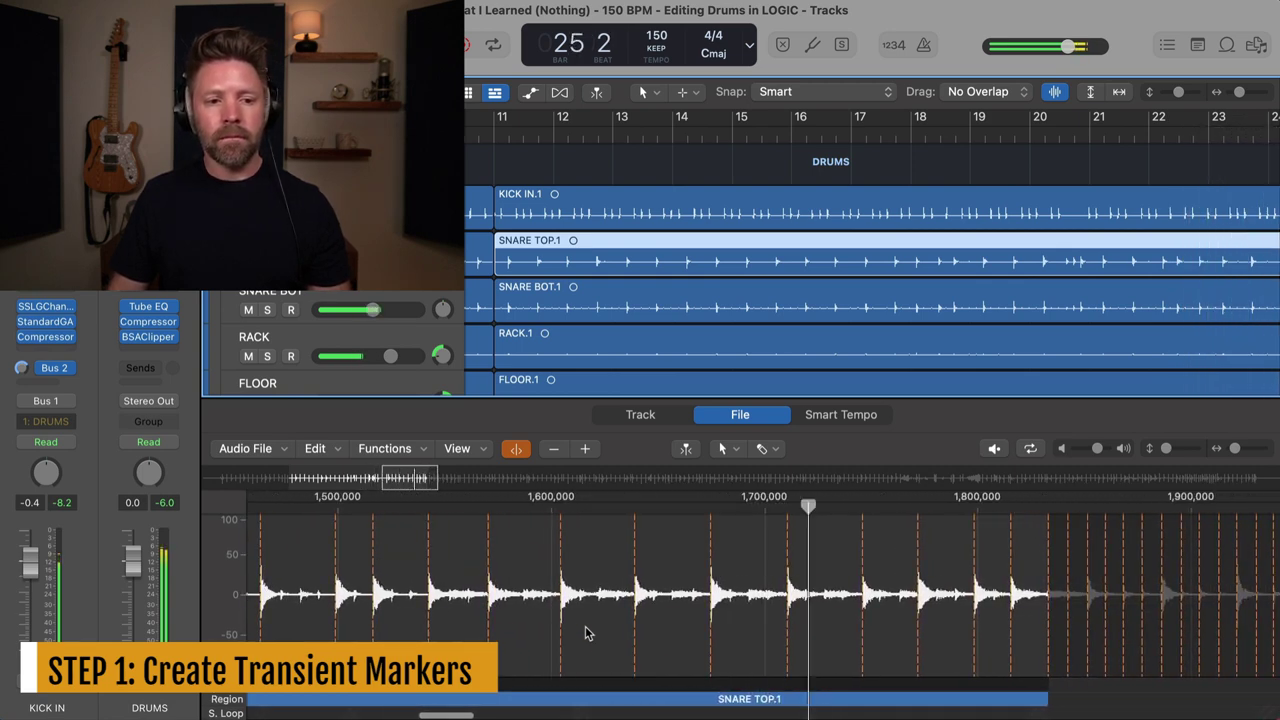
pyautogui.press('space')
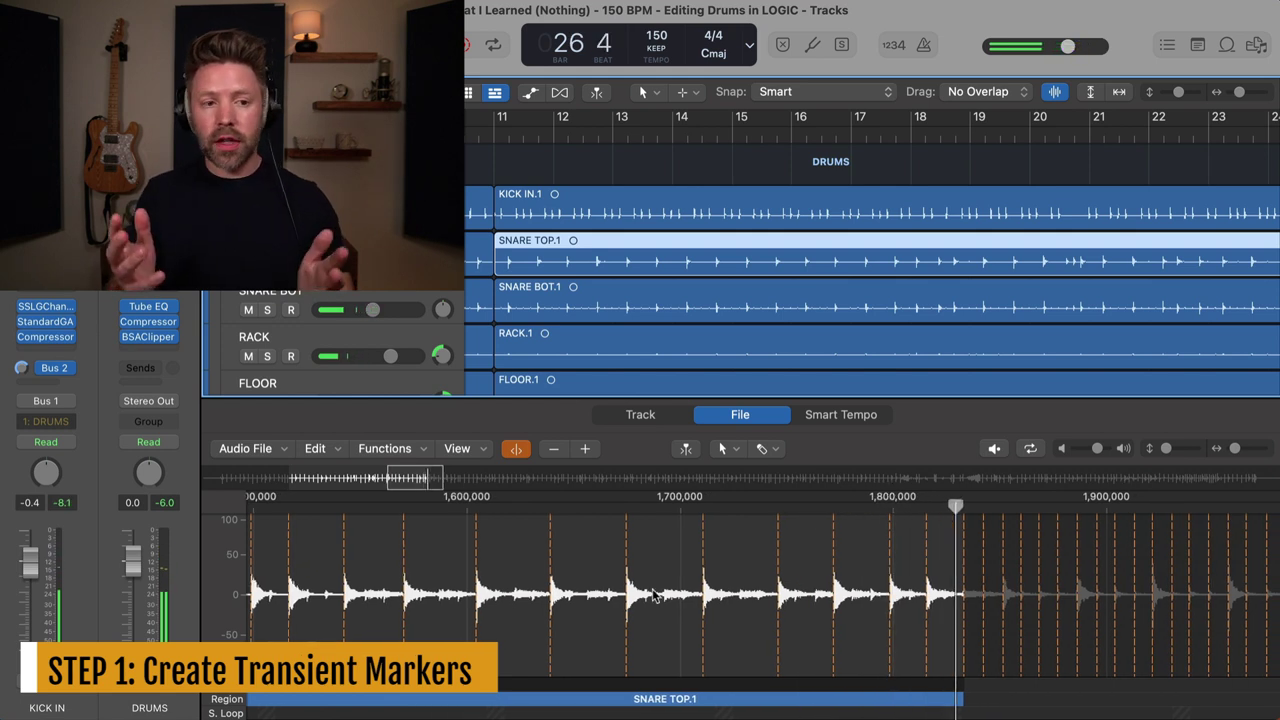
# Delete the transient marker on the last snare hit of the SNARE TOP.1 region
pyautogui.press('super+Right')
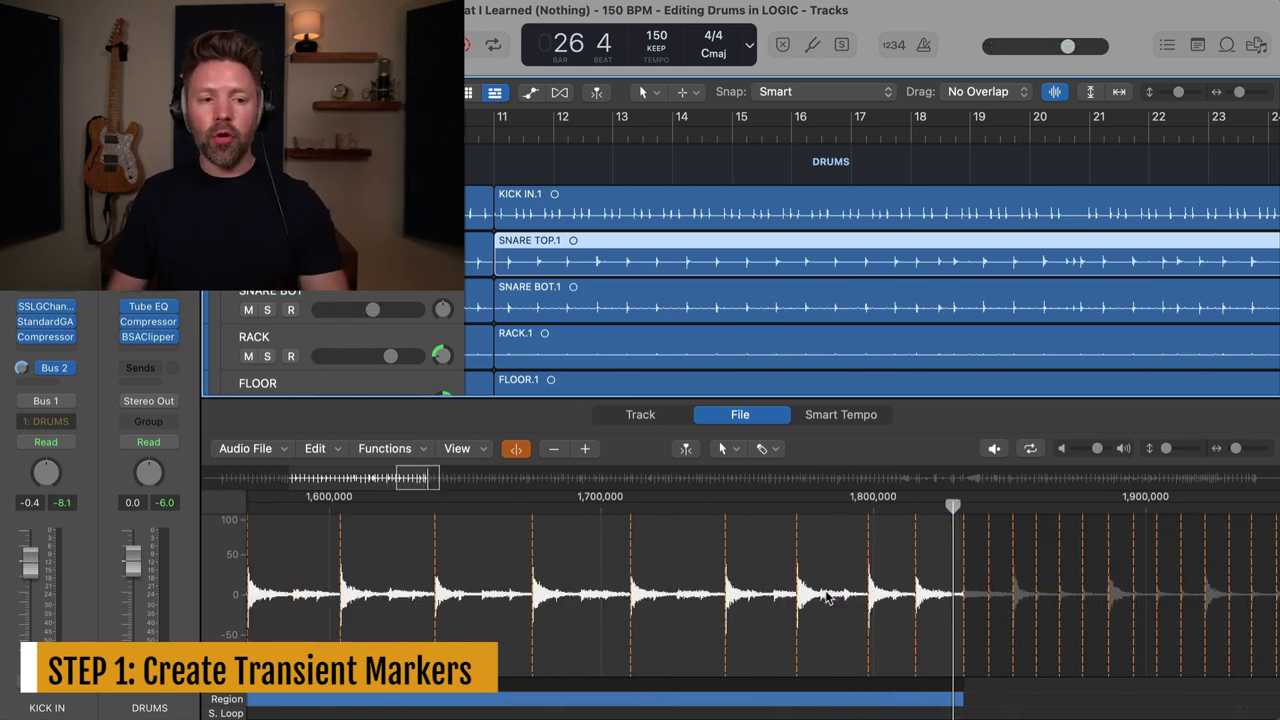
pyautogui.press('super+Right')
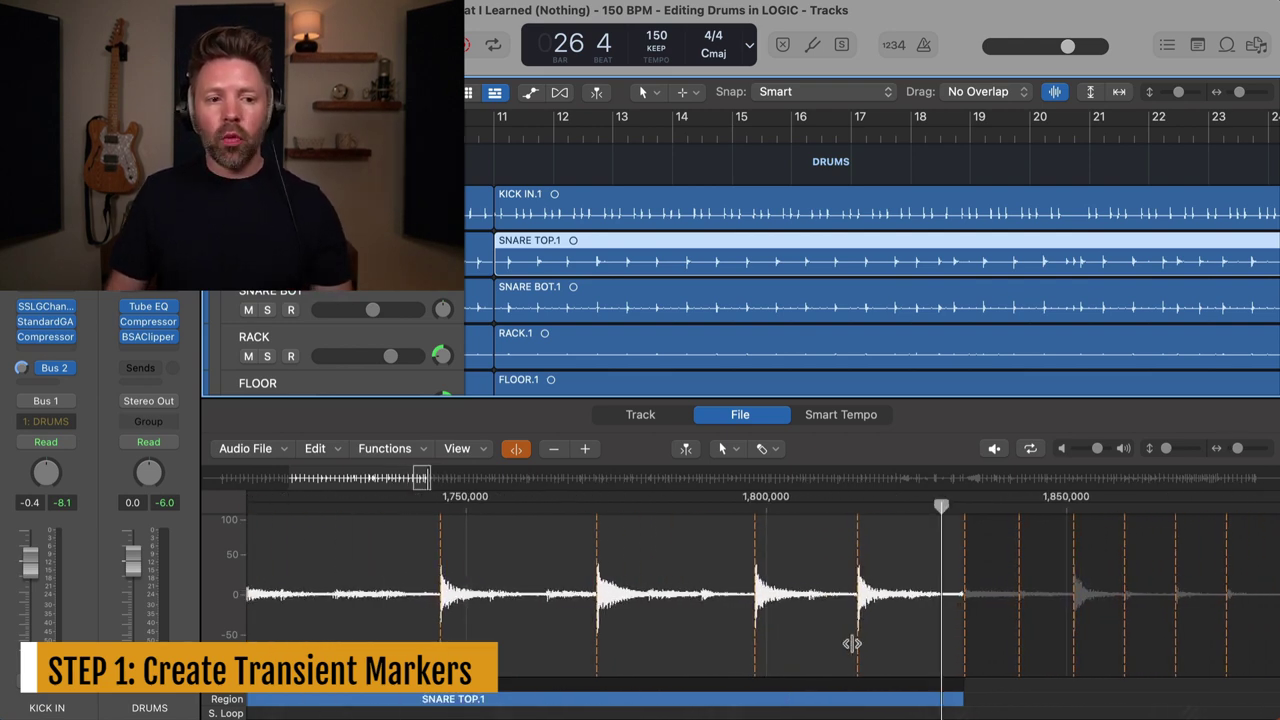
pyautogui.click(860, 648)
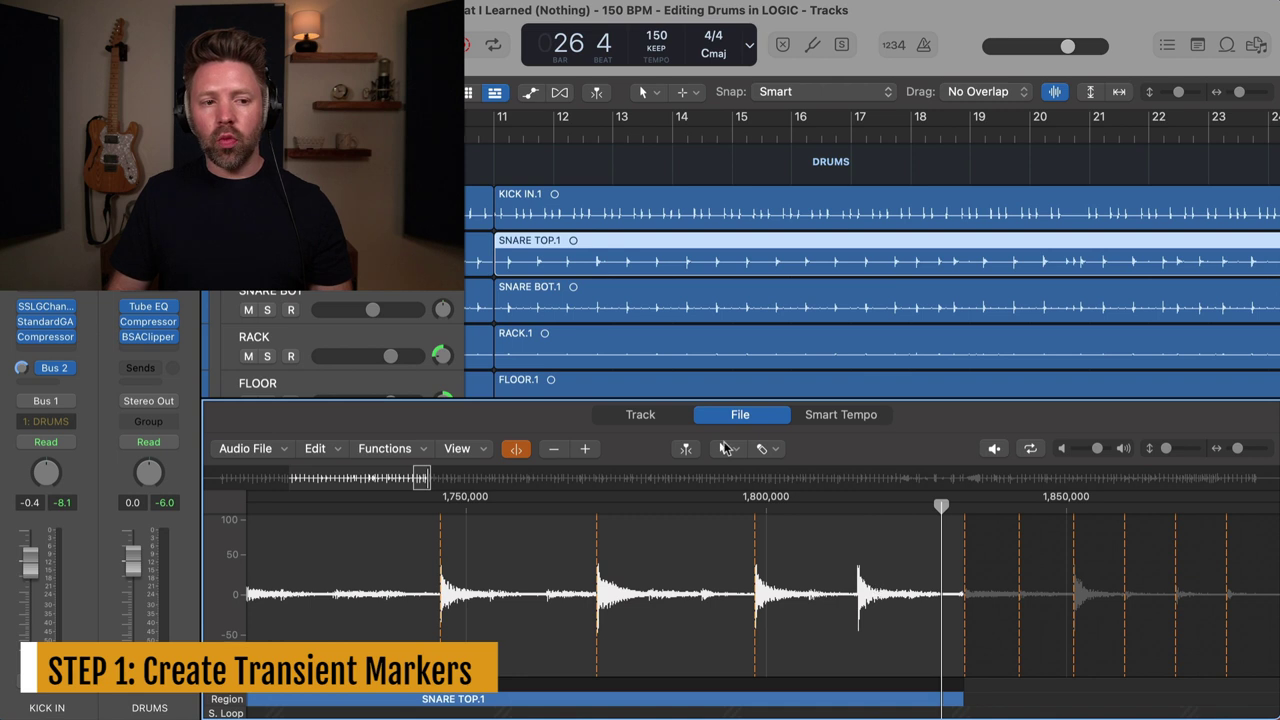
# Add a new transient marker right at the start of the last snare hit with the Pencil tool
pyautogui.click(734, 454)
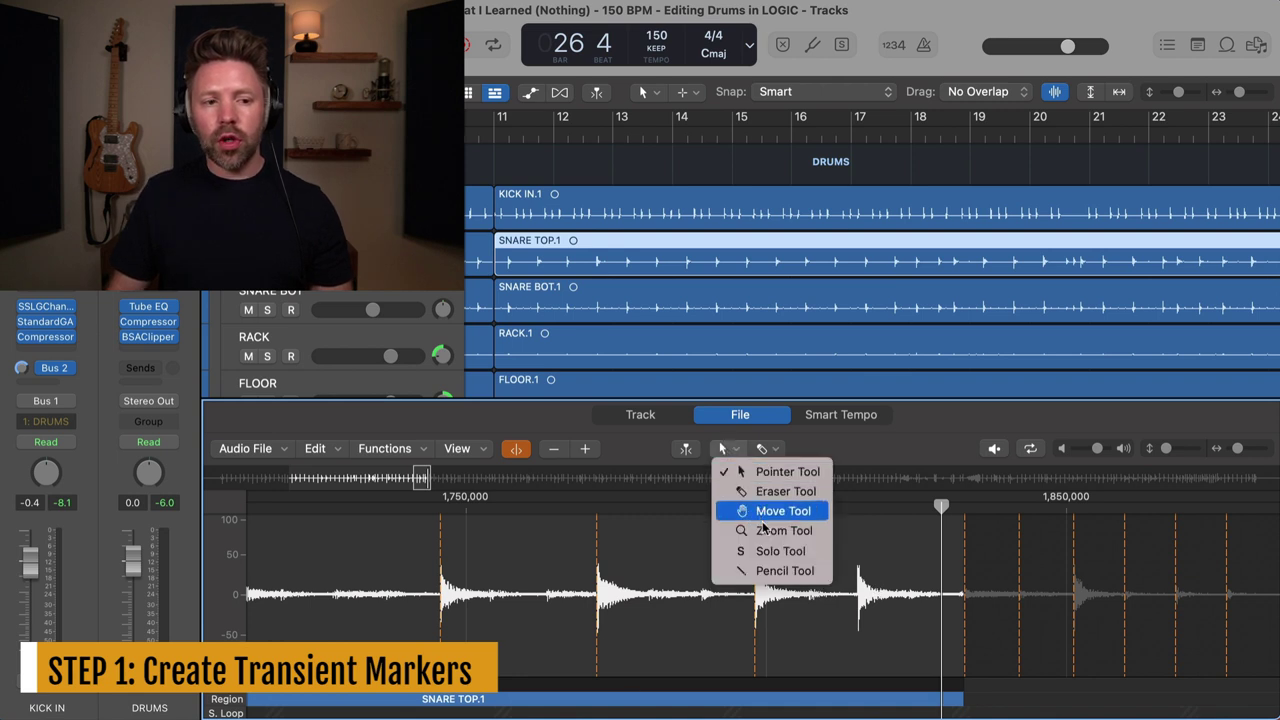
pyautogui.click(779, 570)
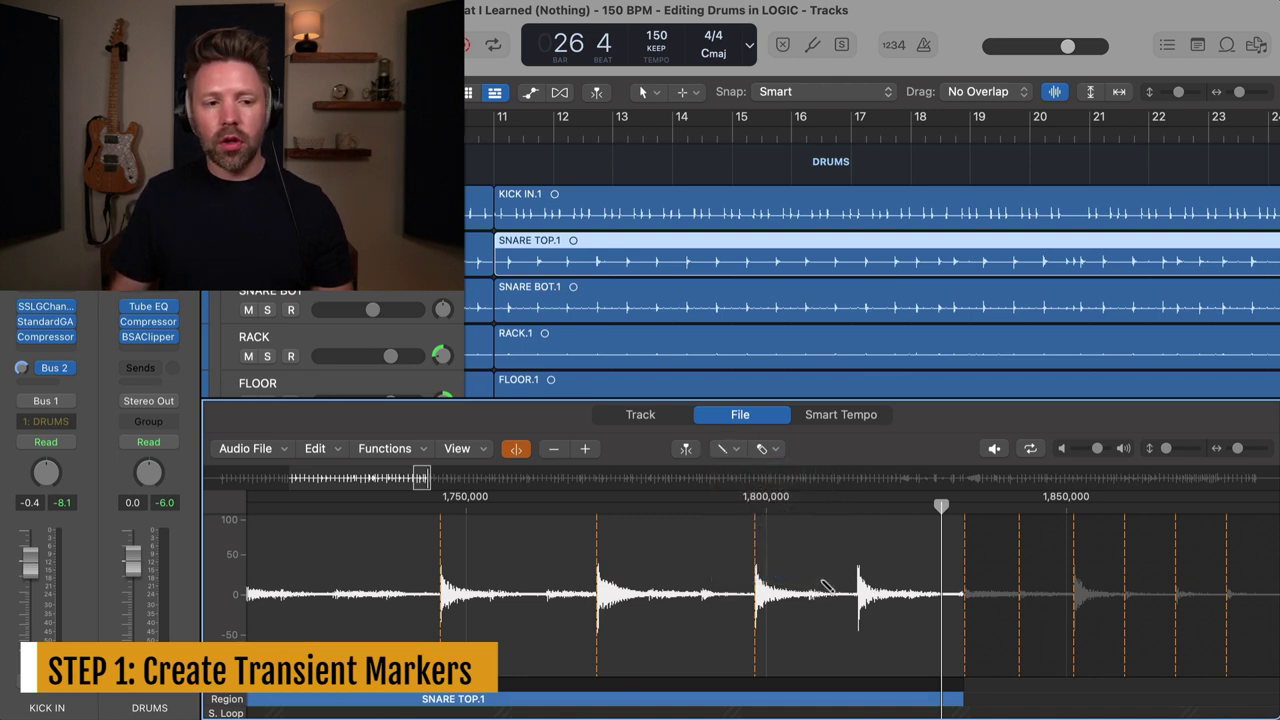
pyautogui.scroll(6, 831, 582)
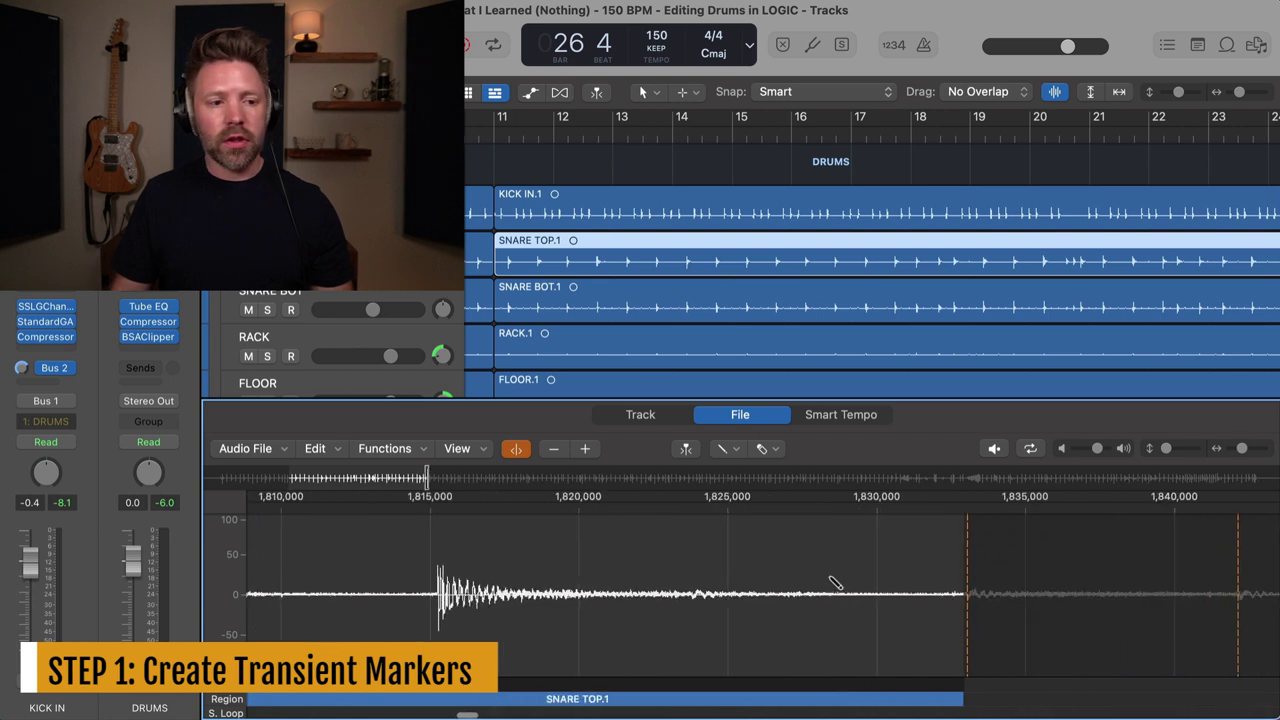
pyautogui.hscroll(-2, 822, 582)
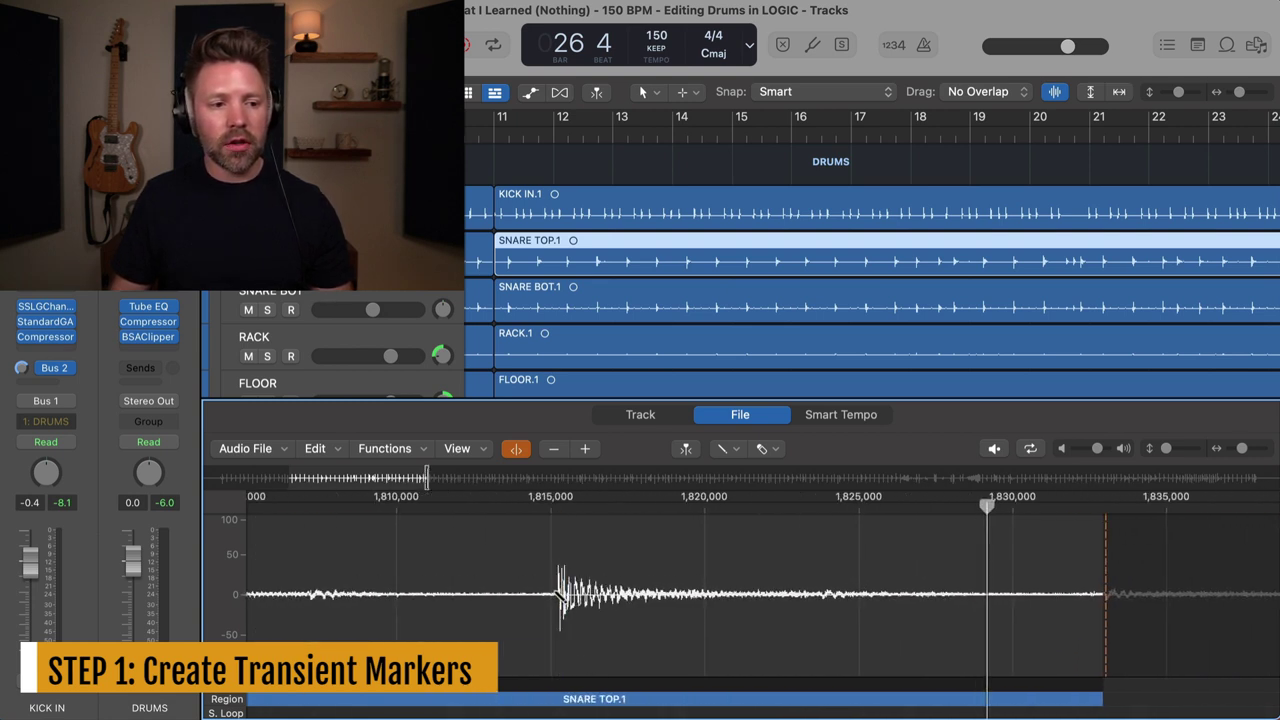
pyautogui.press('super+Right')
pyautogui.press('super+Right')
pyautogui.press('super+Right')
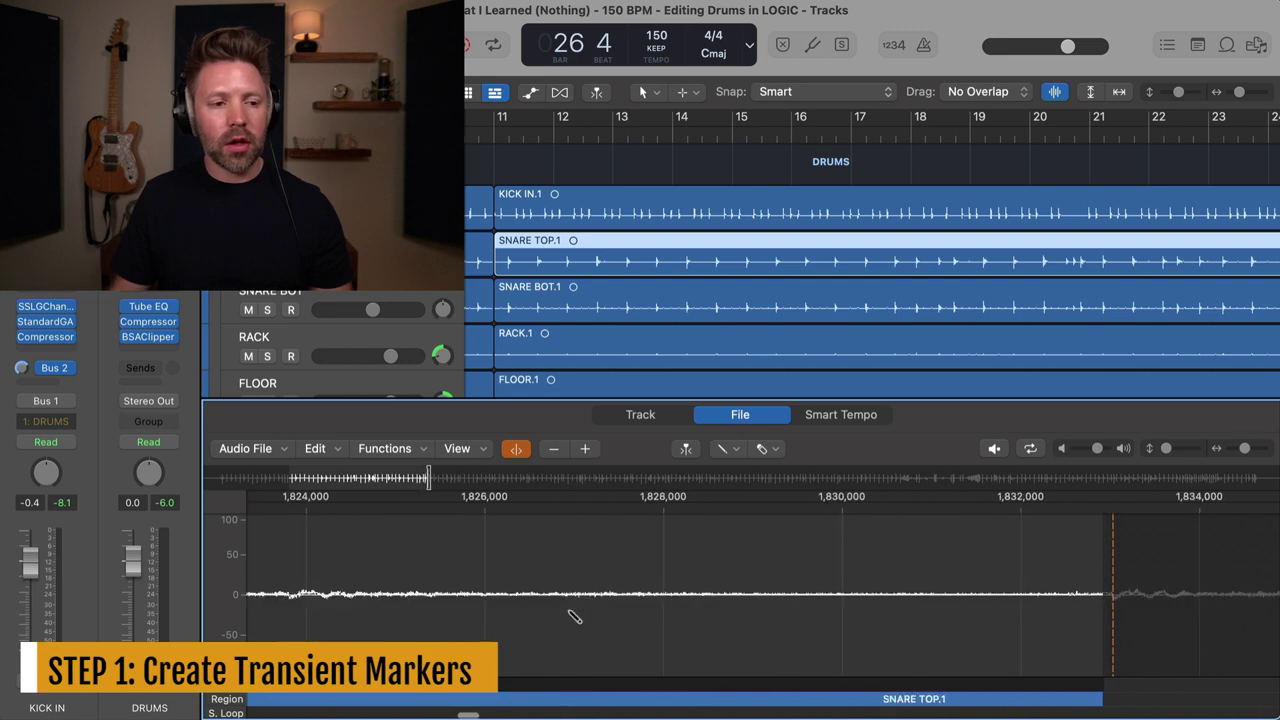
pyautogui.hscroll(-10, 574, 617)
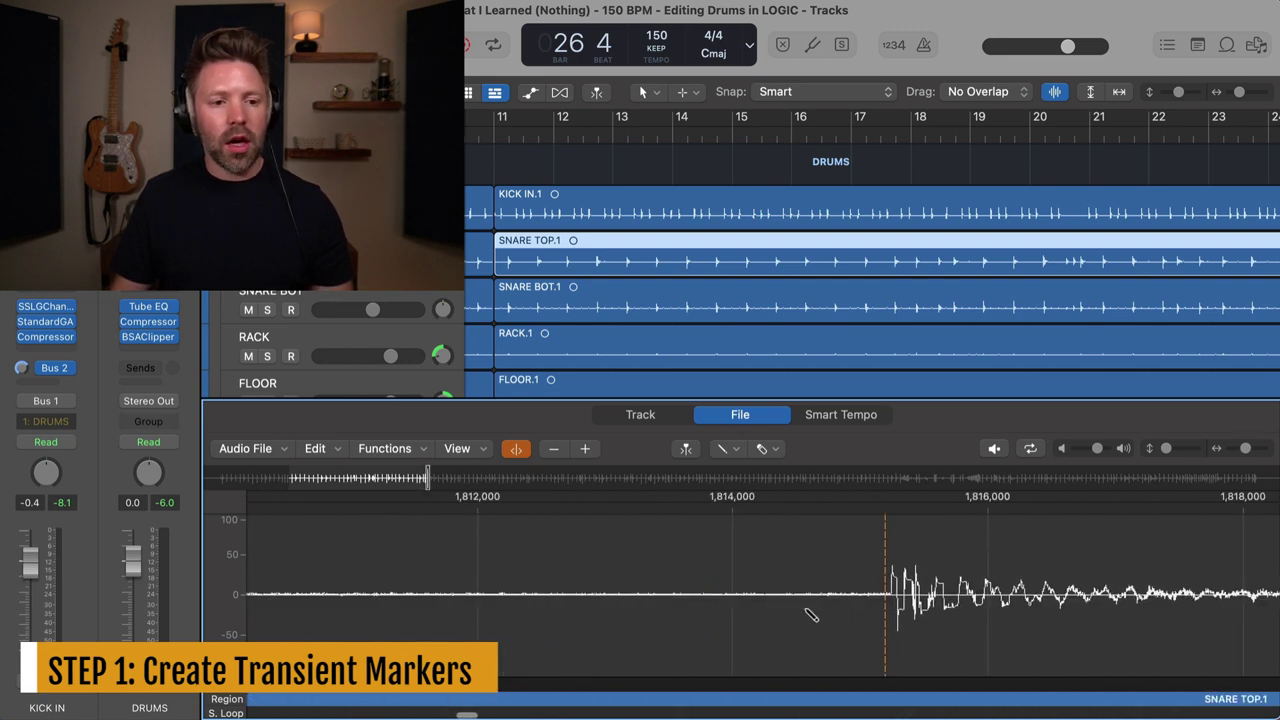
pyautogui.scroll(-8, 849, 614)
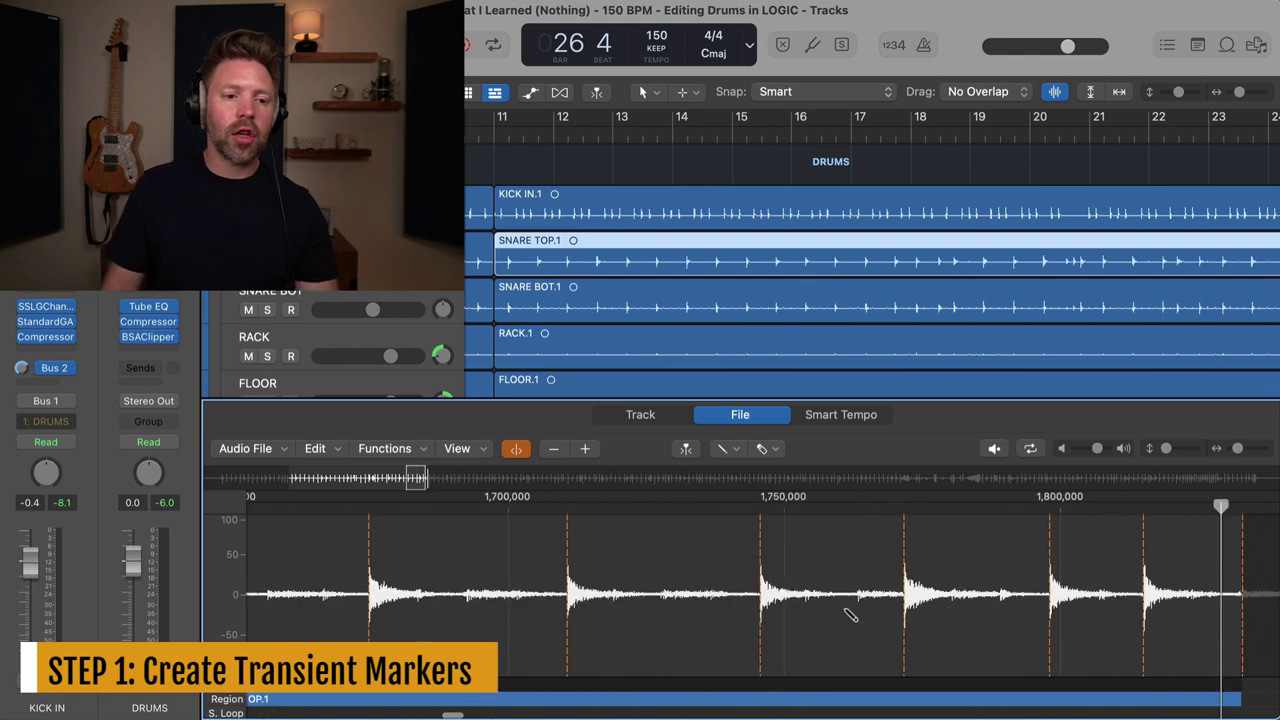
# Switch back to the Pointer tool and close the audio file editor
pyautogui.click(736, 450)
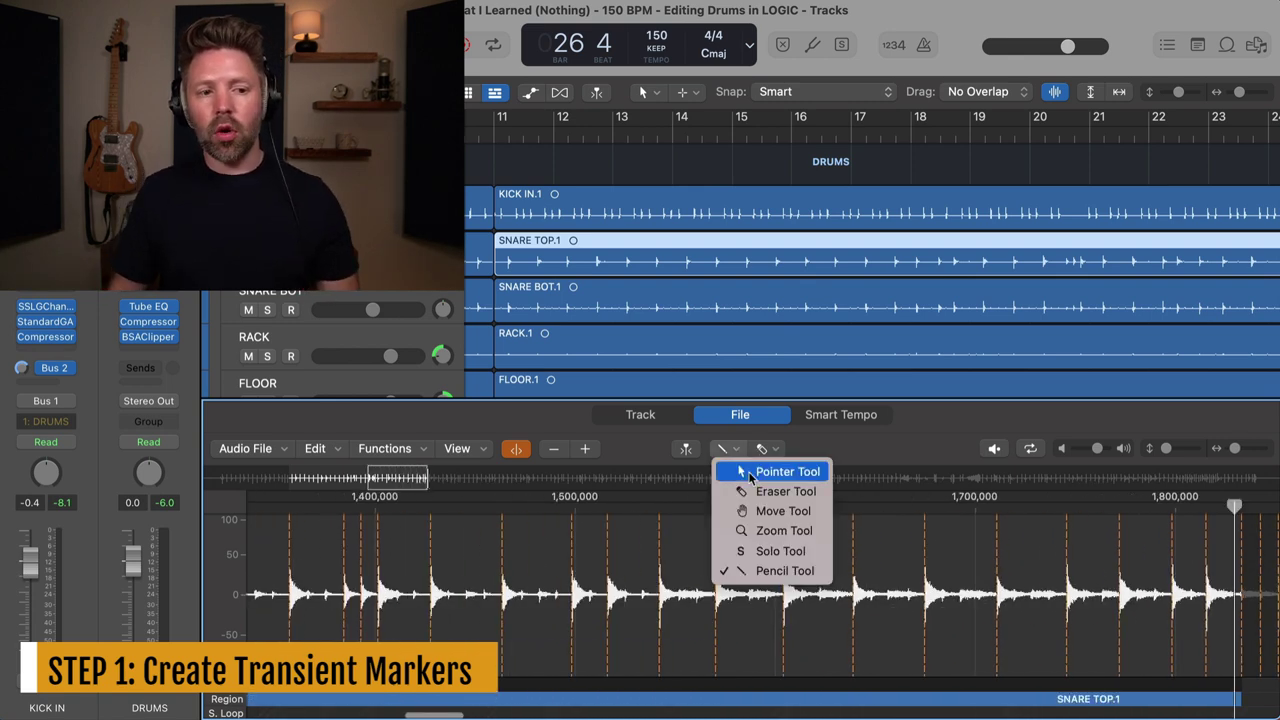
pyautogui.click(772, 463)
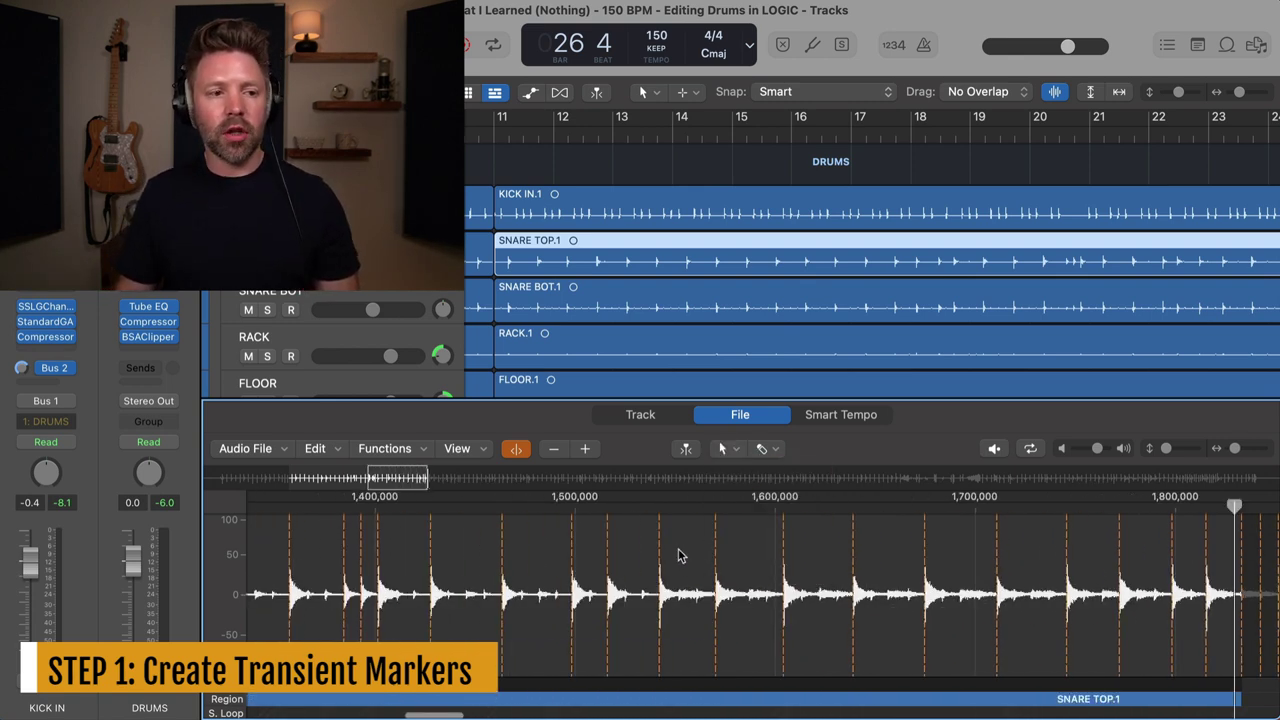
pyautogui.scroll(-4, 678, 556)
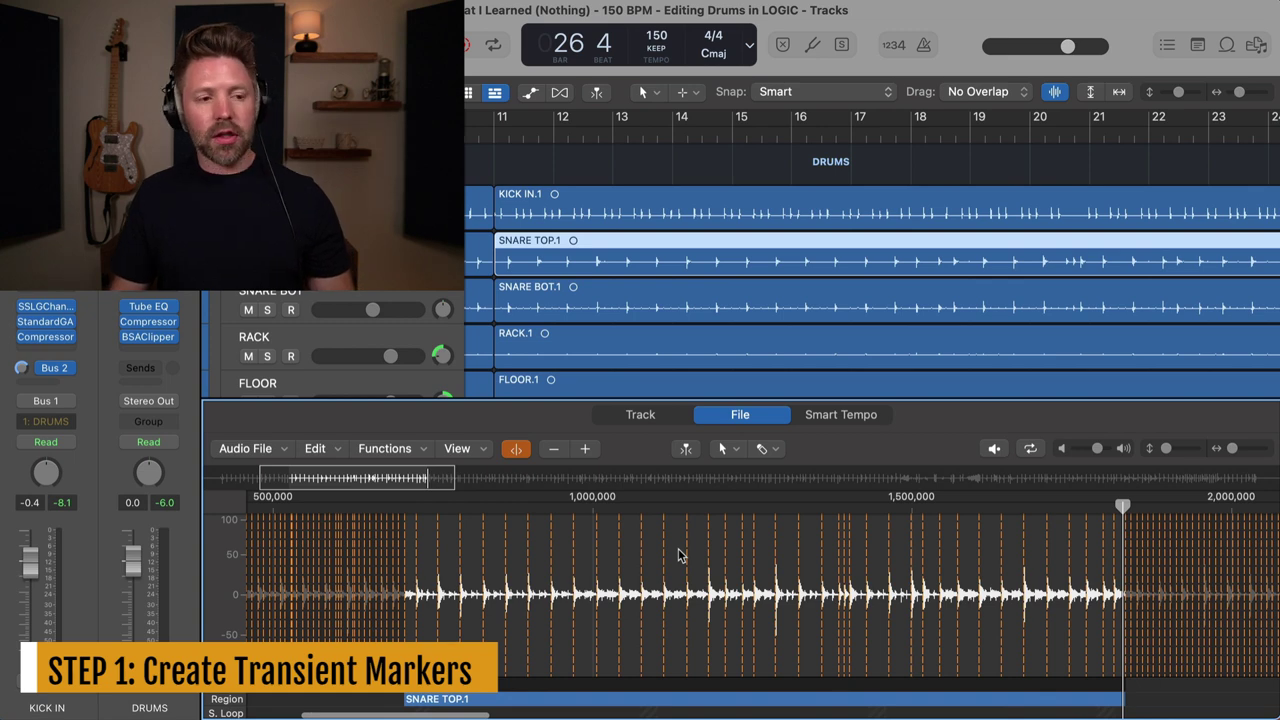
pyautogui.press('e')
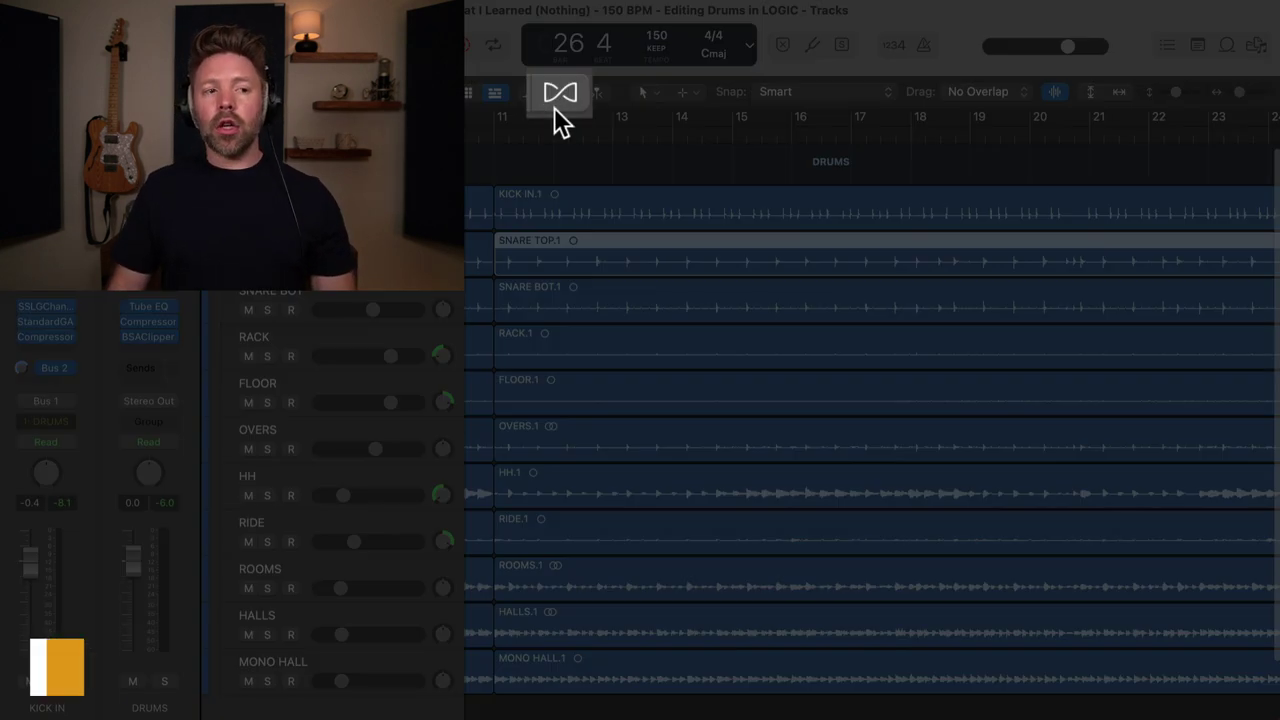
# Turn on Flex for the grouped drum tracks and set their flex mode to Slicing
pyautogui.click(562, 104)
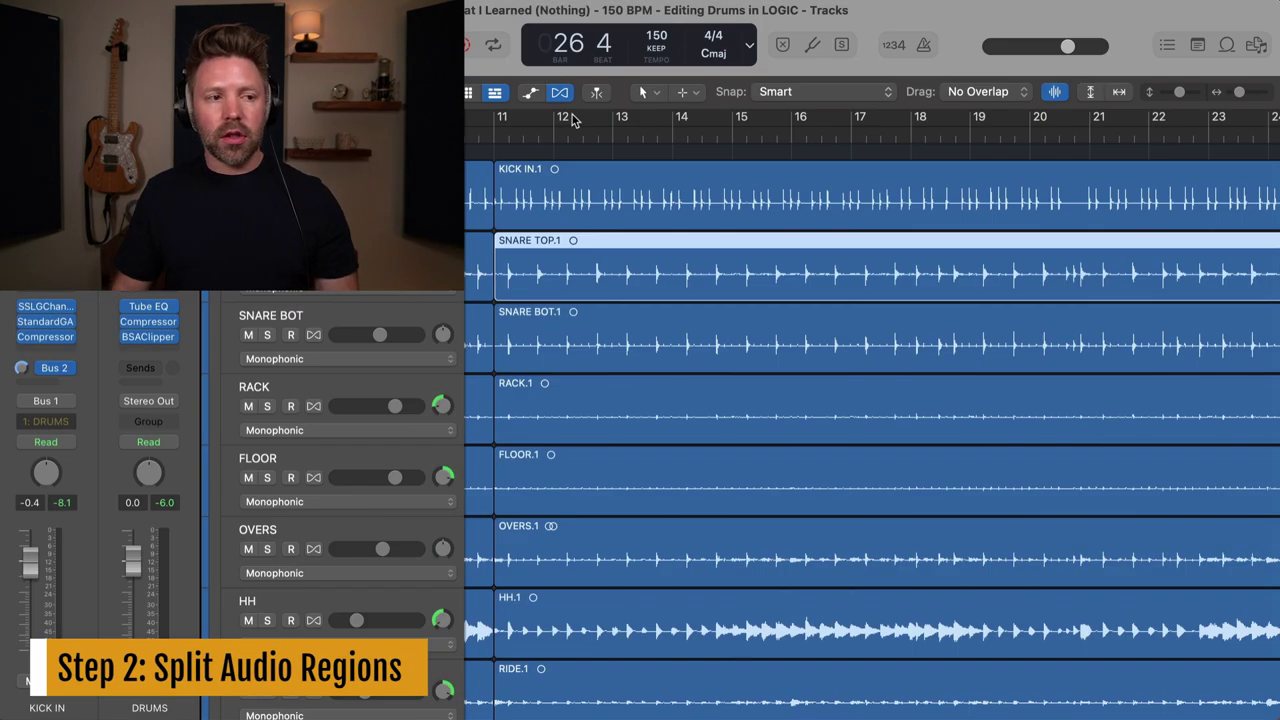
pyautogui.press('super+a')
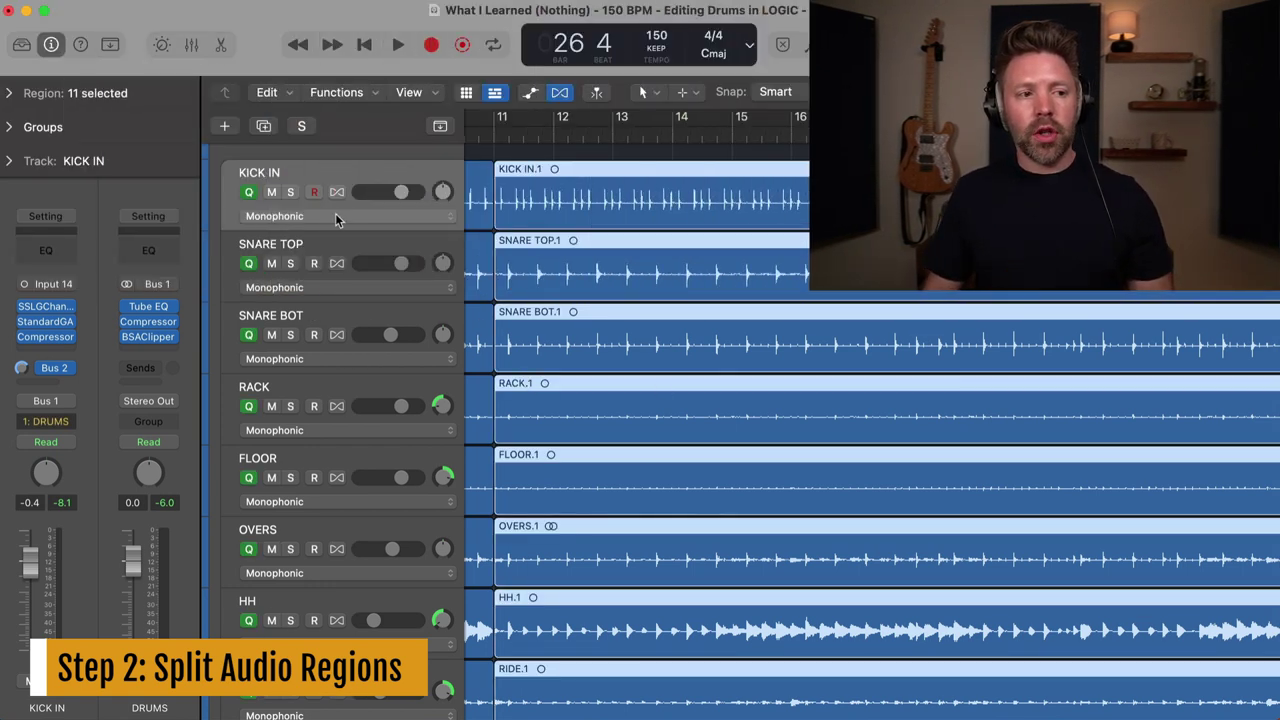
pyautogui.click(295, 216)
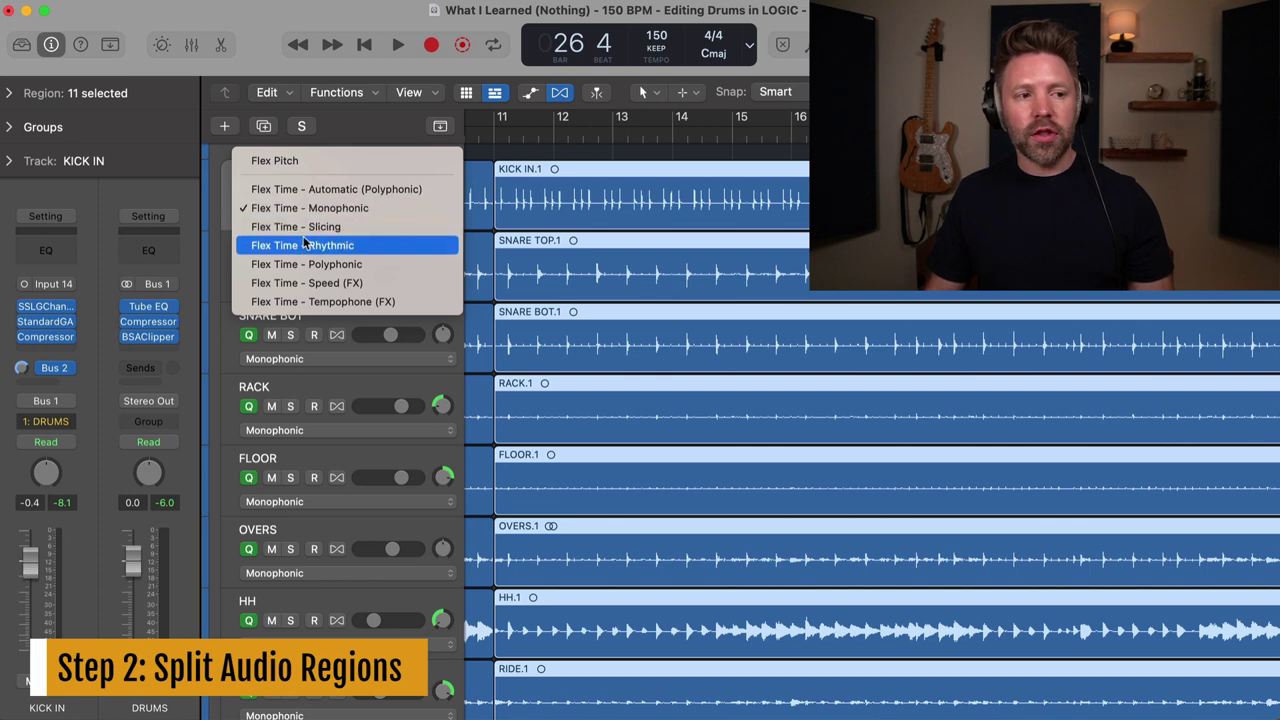
pyautogui.click(308, 229)
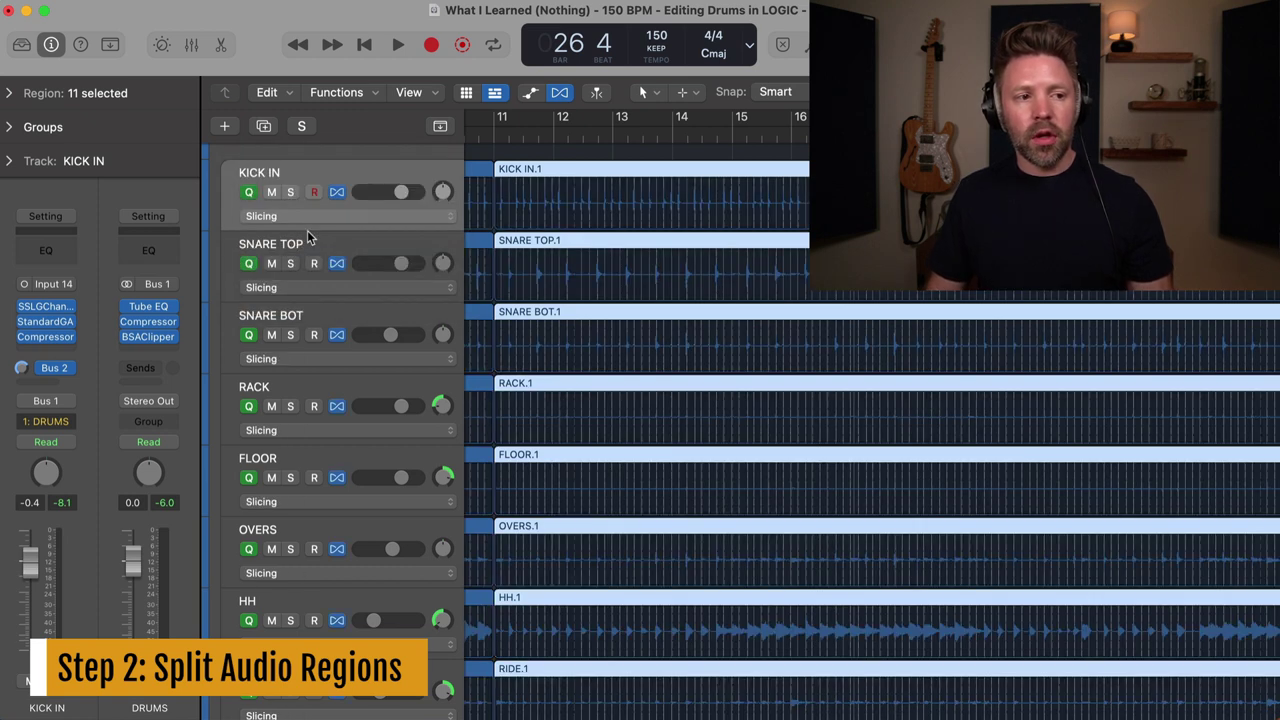
# Turn off the quantize reference on every drum track except KICK IN and SNARE TOP
pyautogui.click(292, 318)
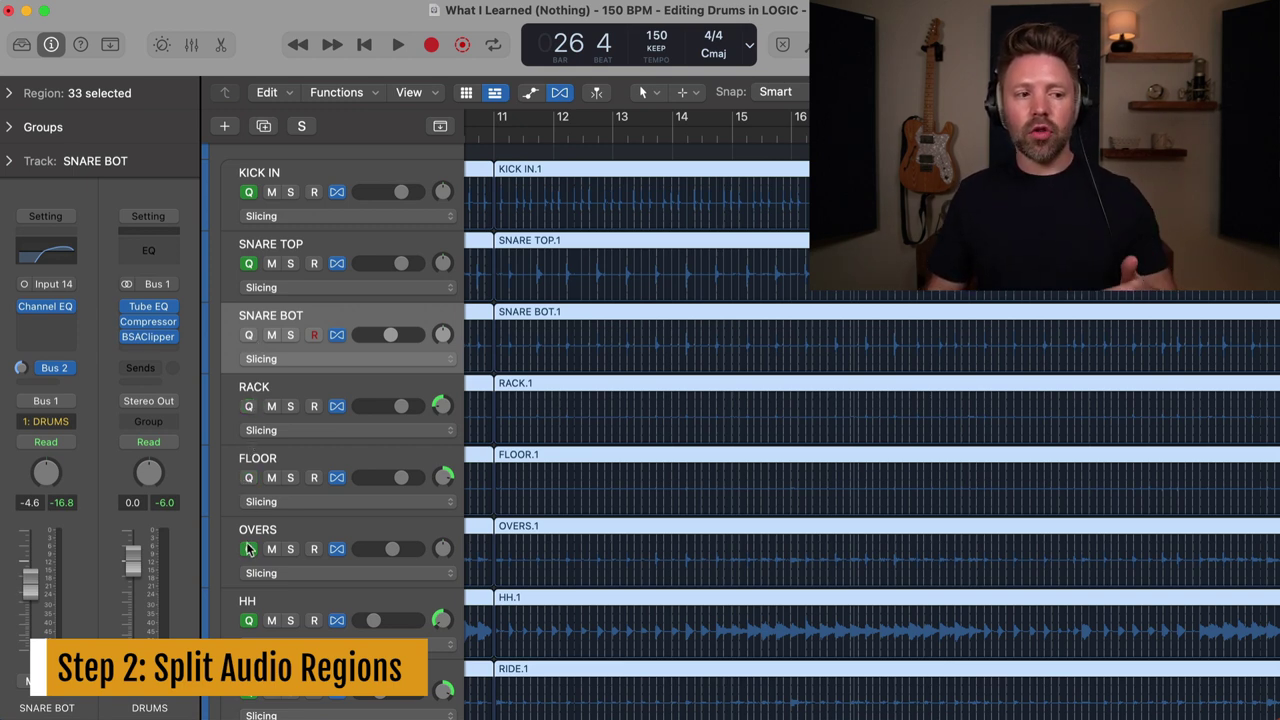
pyautogui.scroll(-4, 250, 617)
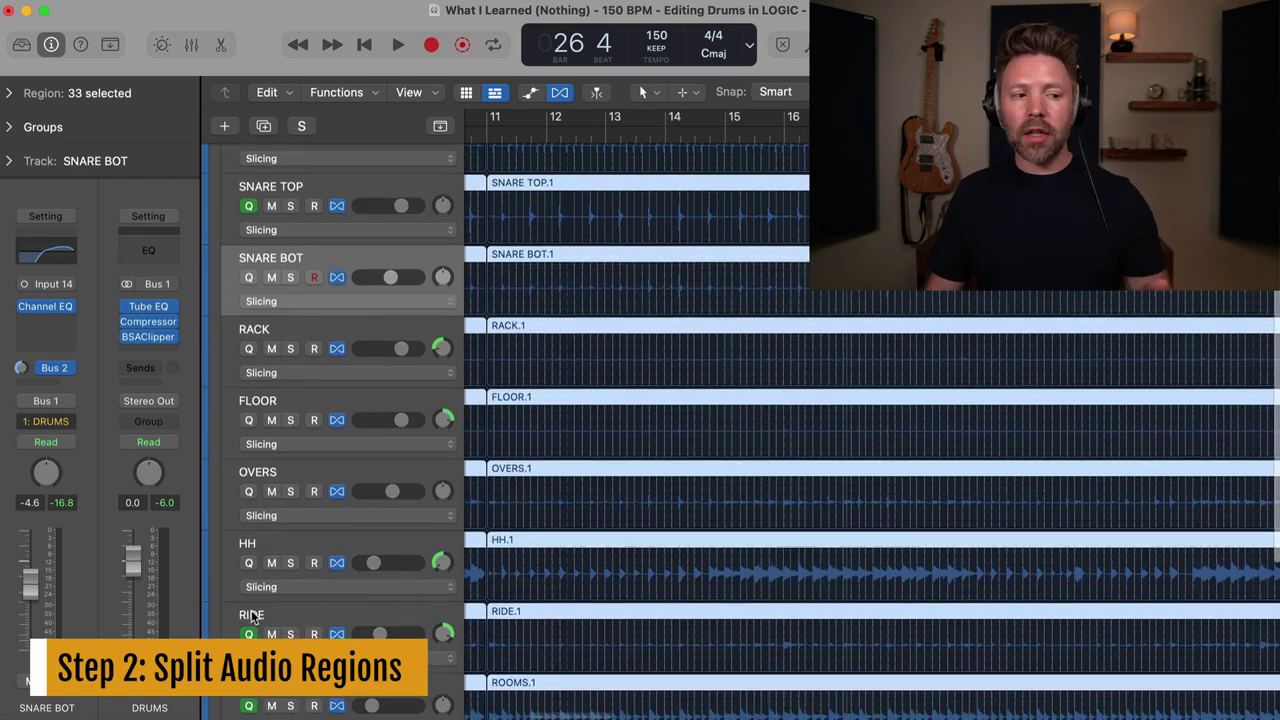
pyautogui.scroll(-4, 250, 625)
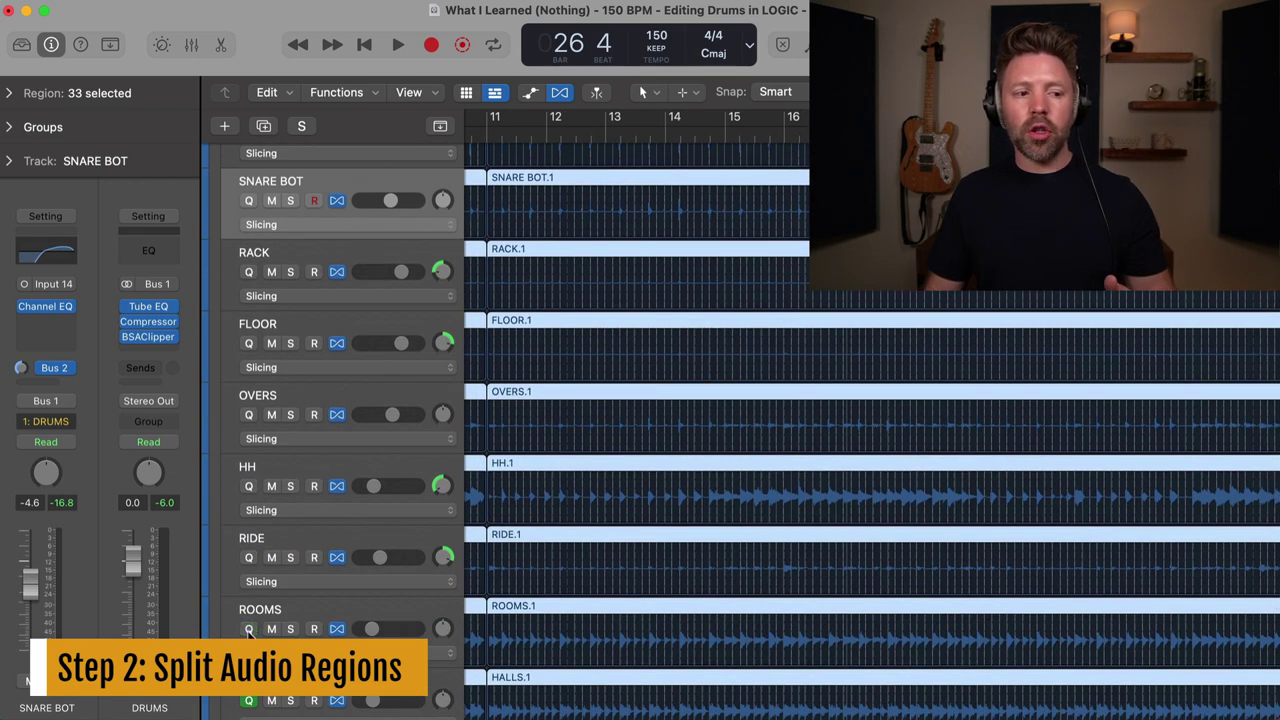
pyautogui.scroll(-2, 750, 431)
pyautogui.scroll(4, 750, 431)
pyautogui.scroll(5, 310, 260)
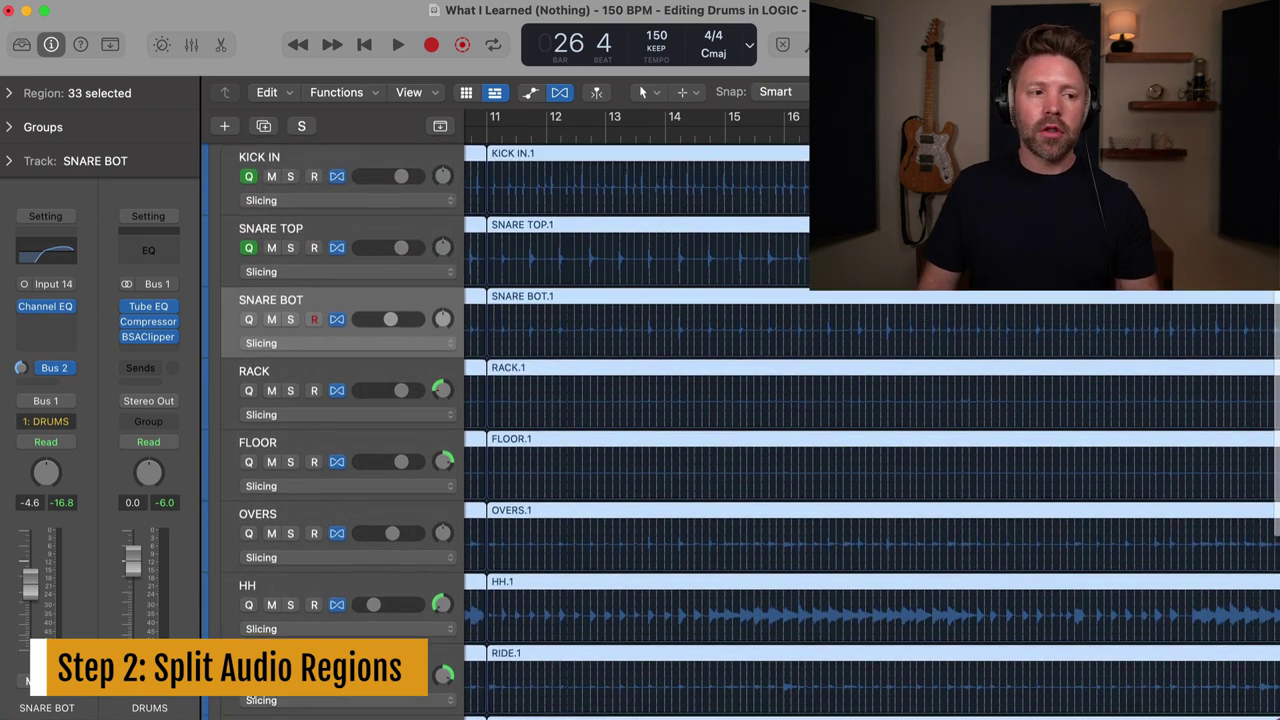
pyautogui.click(307, 235)
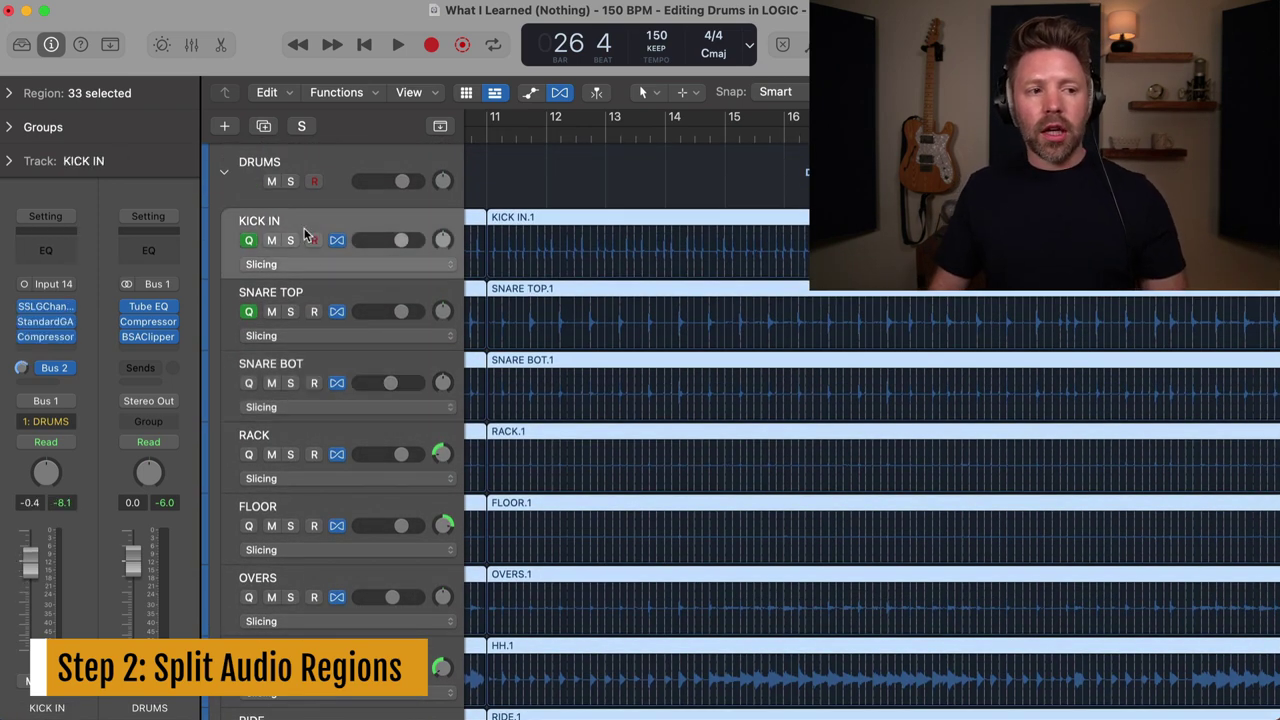
pyautogui.click(311, 300)
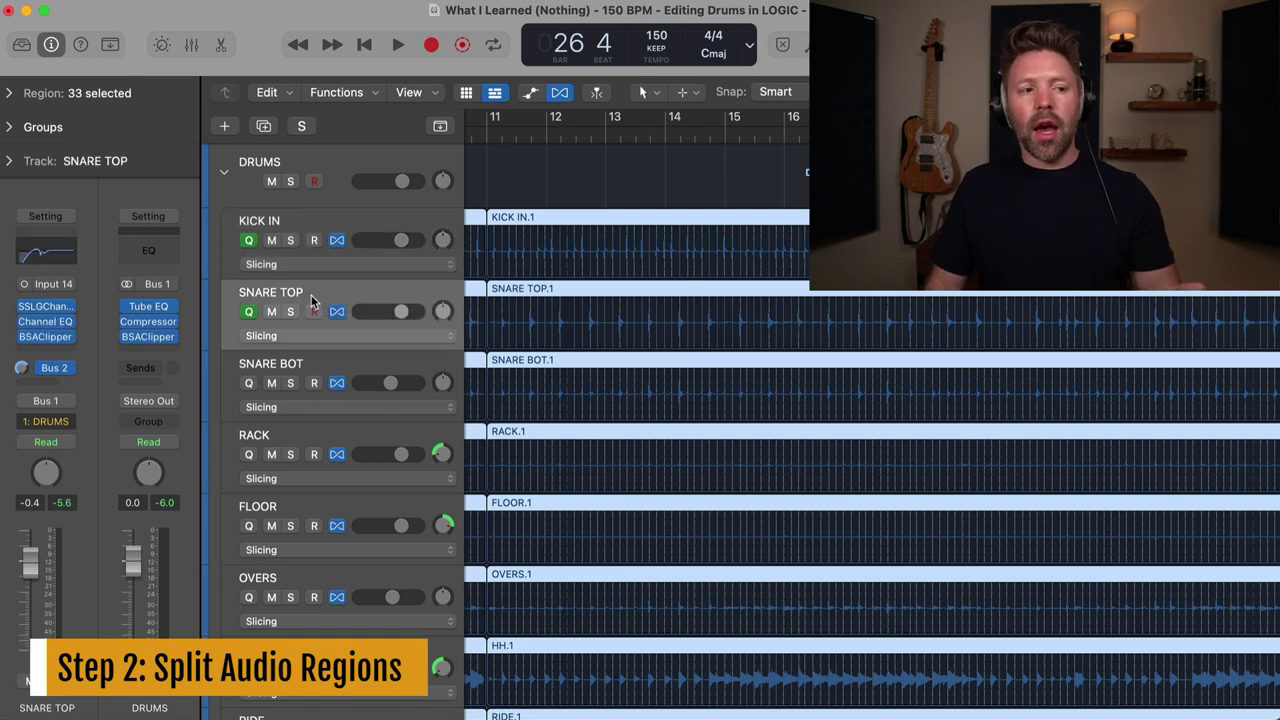
pyautogui.click(316, 369)
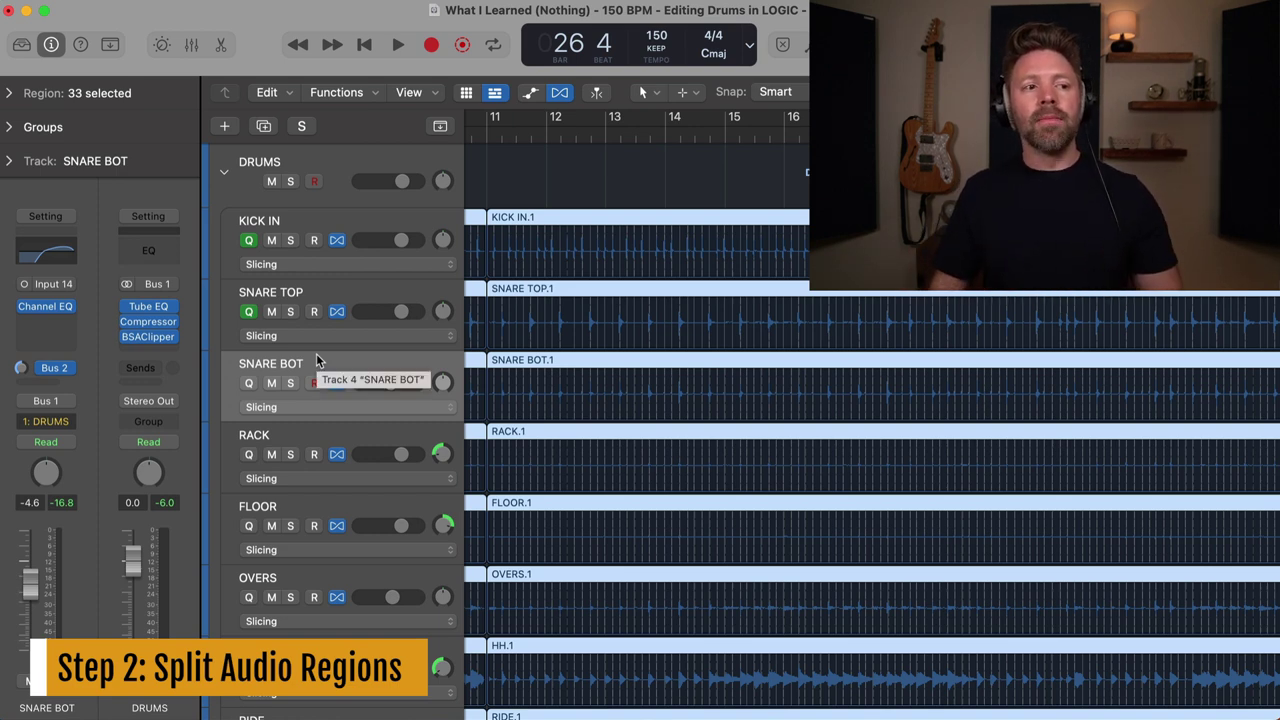
pyautogui.click(322, 221)
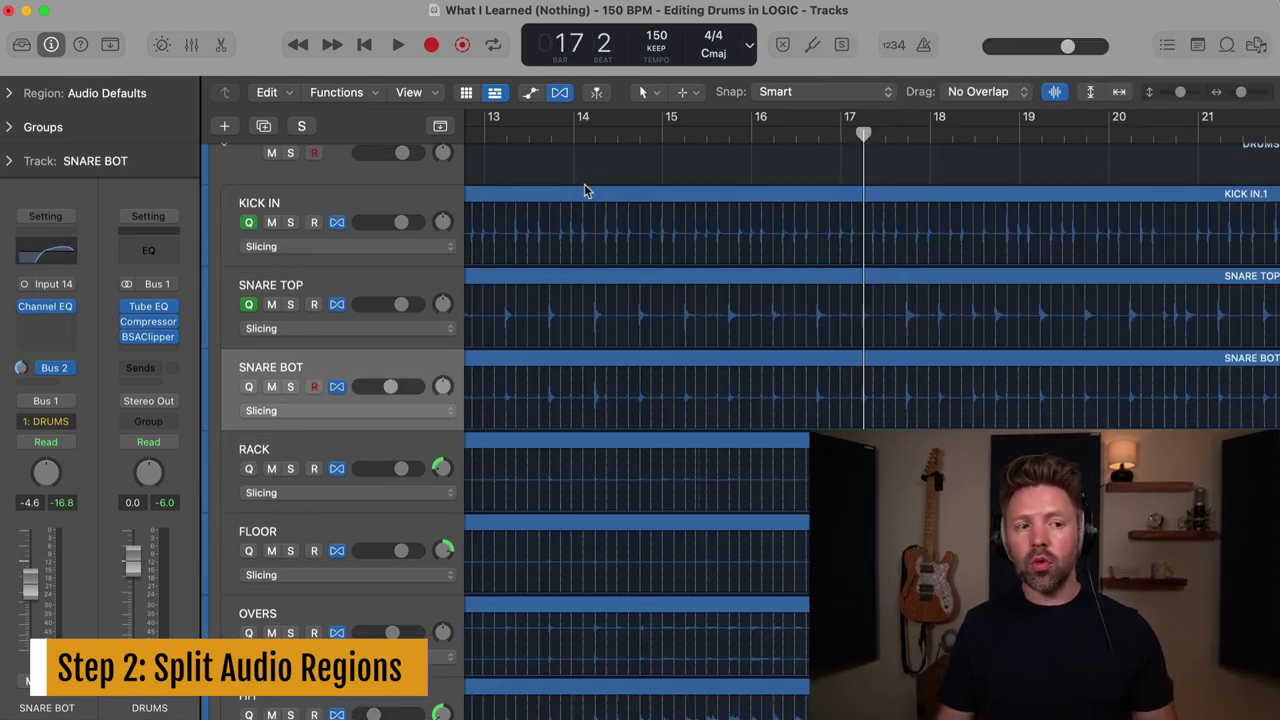
# Slice the grouped drum regions of the section from bar 11 to bar 27 at their transient markers
pyautogui.scroll(-5, 585, 190)
pyautogui.scroll(1, 585, 190)
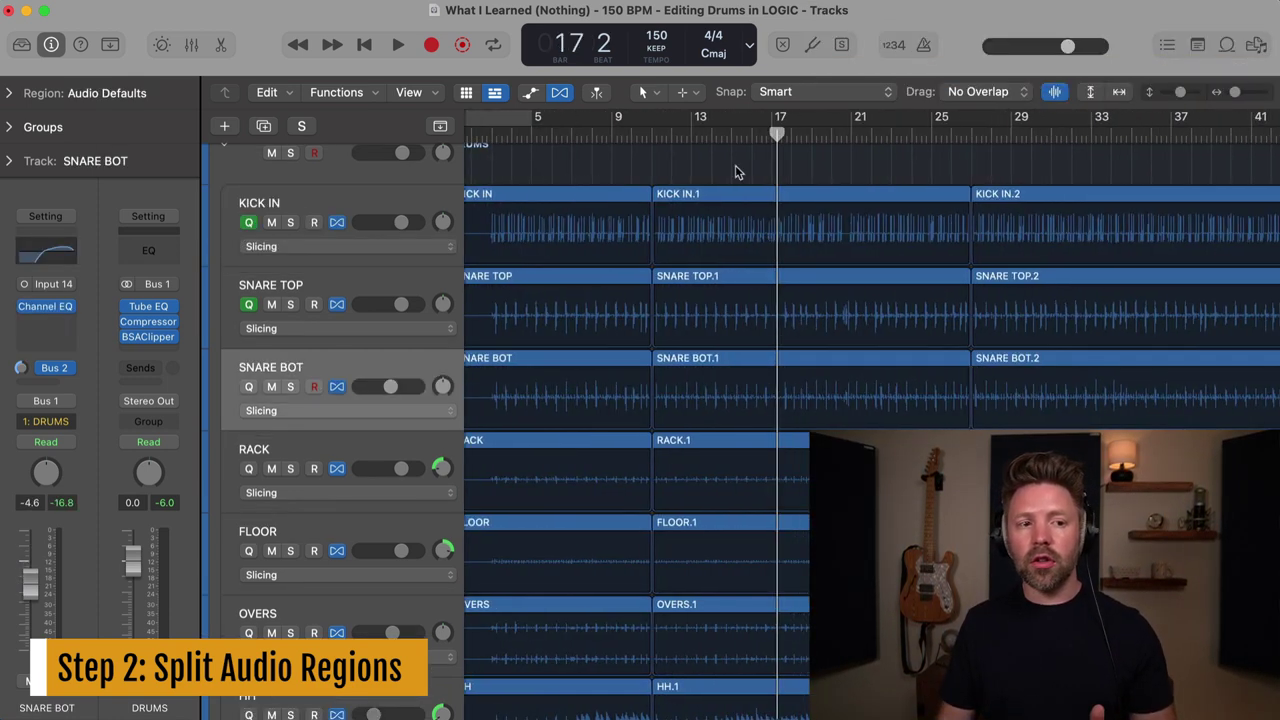
pyautogui.click(798, 197)
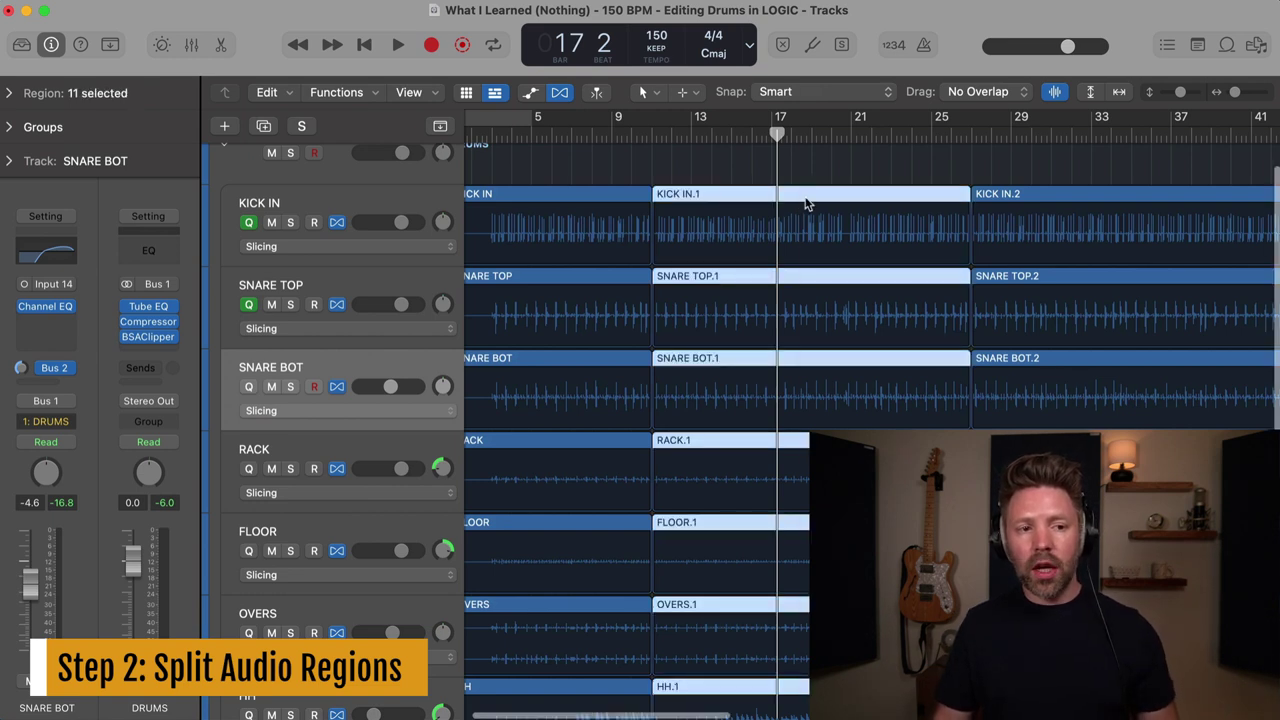
pyautogui.press('t')
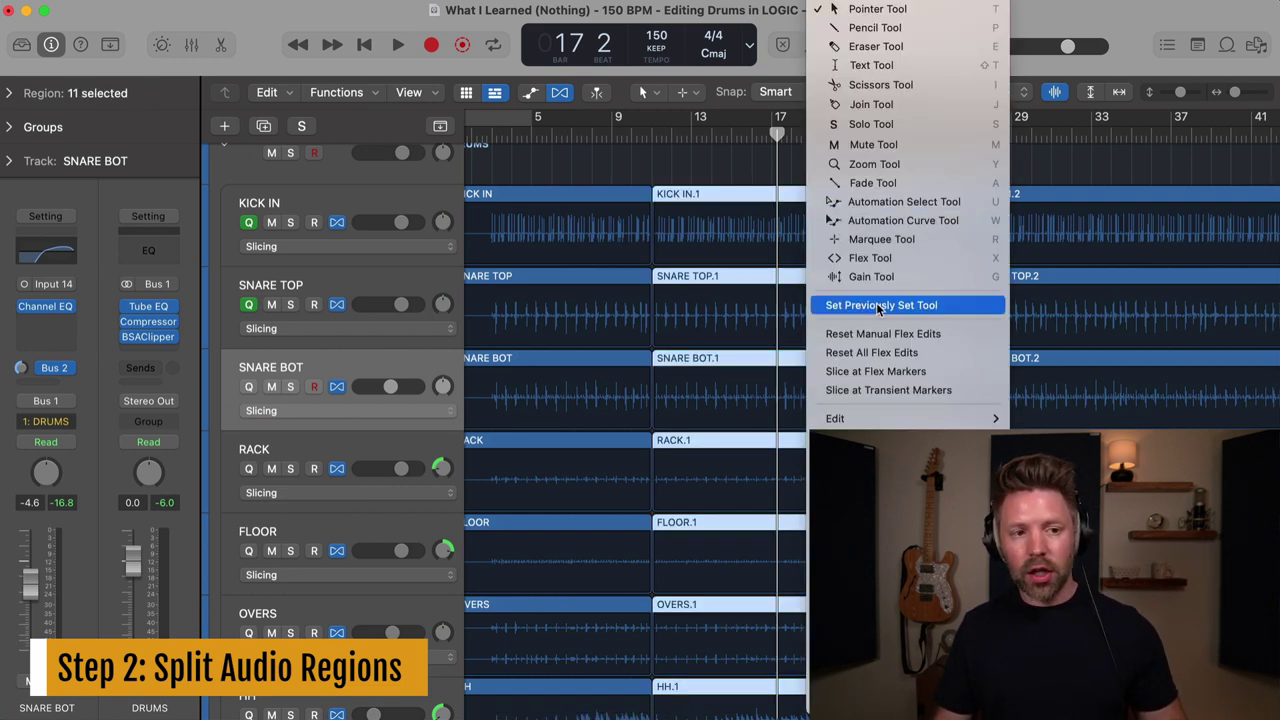
pyautogui.click(697, 196)
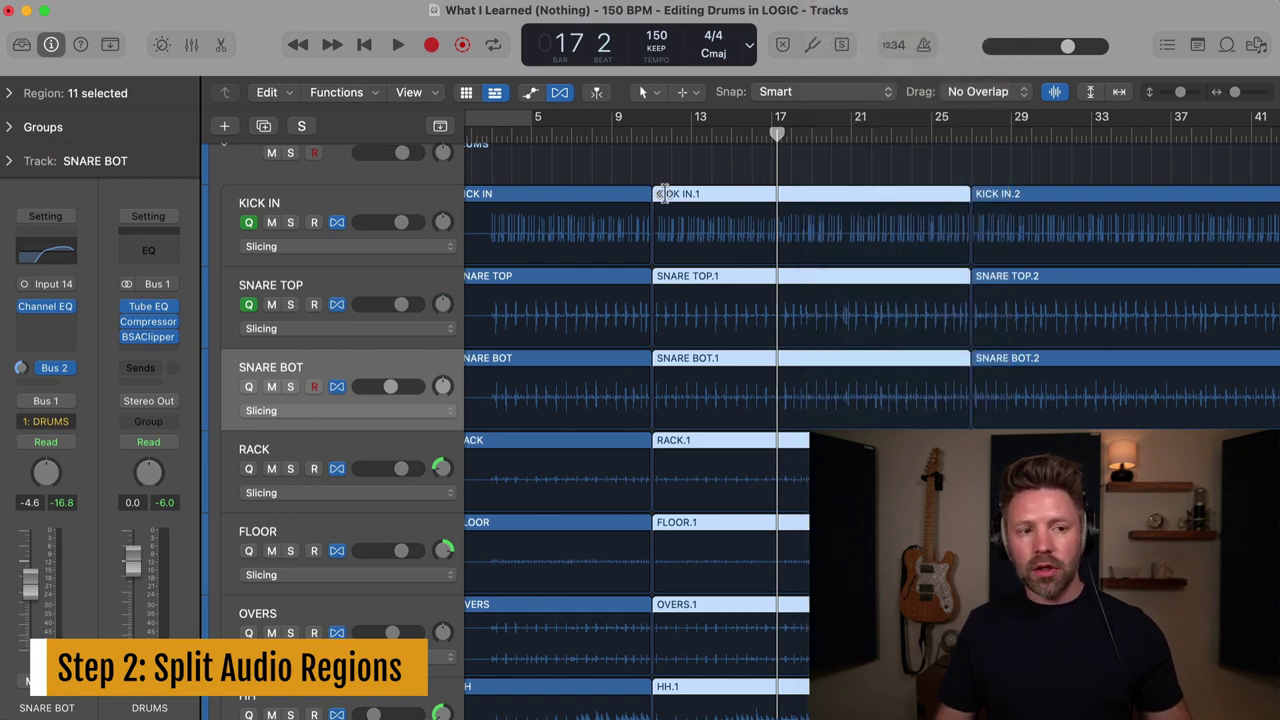
pyautogui.rightClick(698, 197)
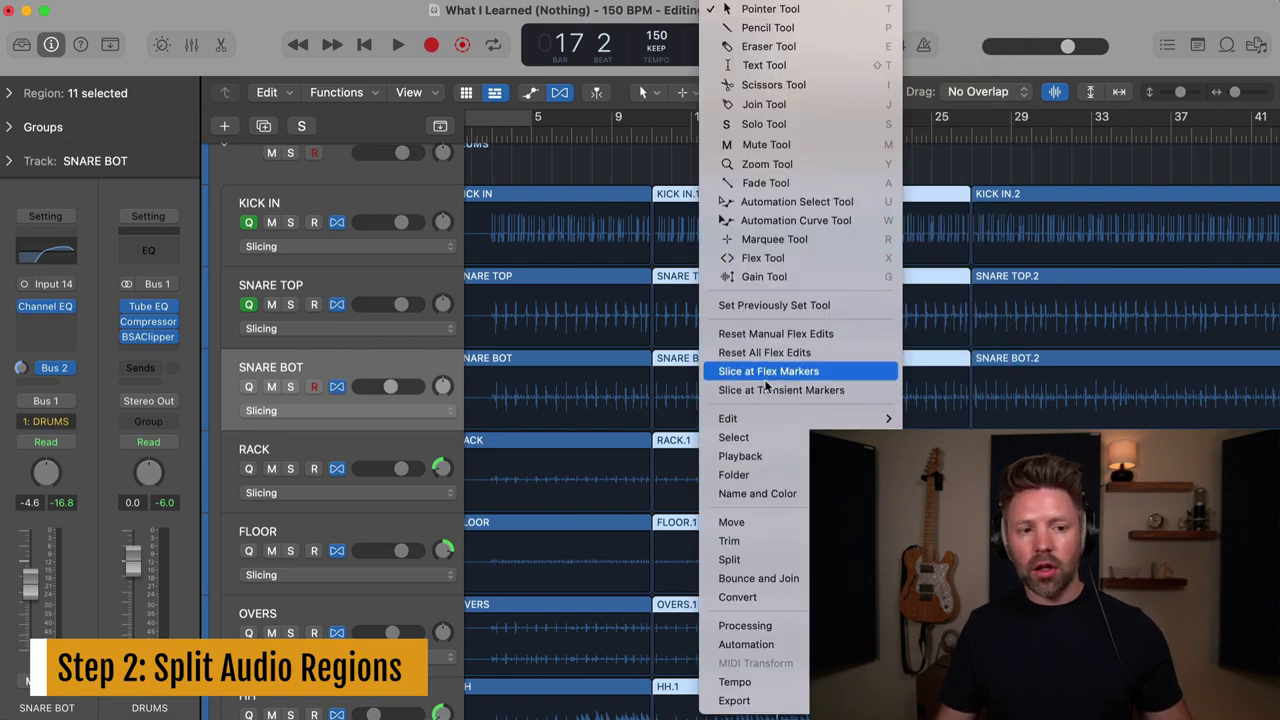
pyautogui.click(733, 392)
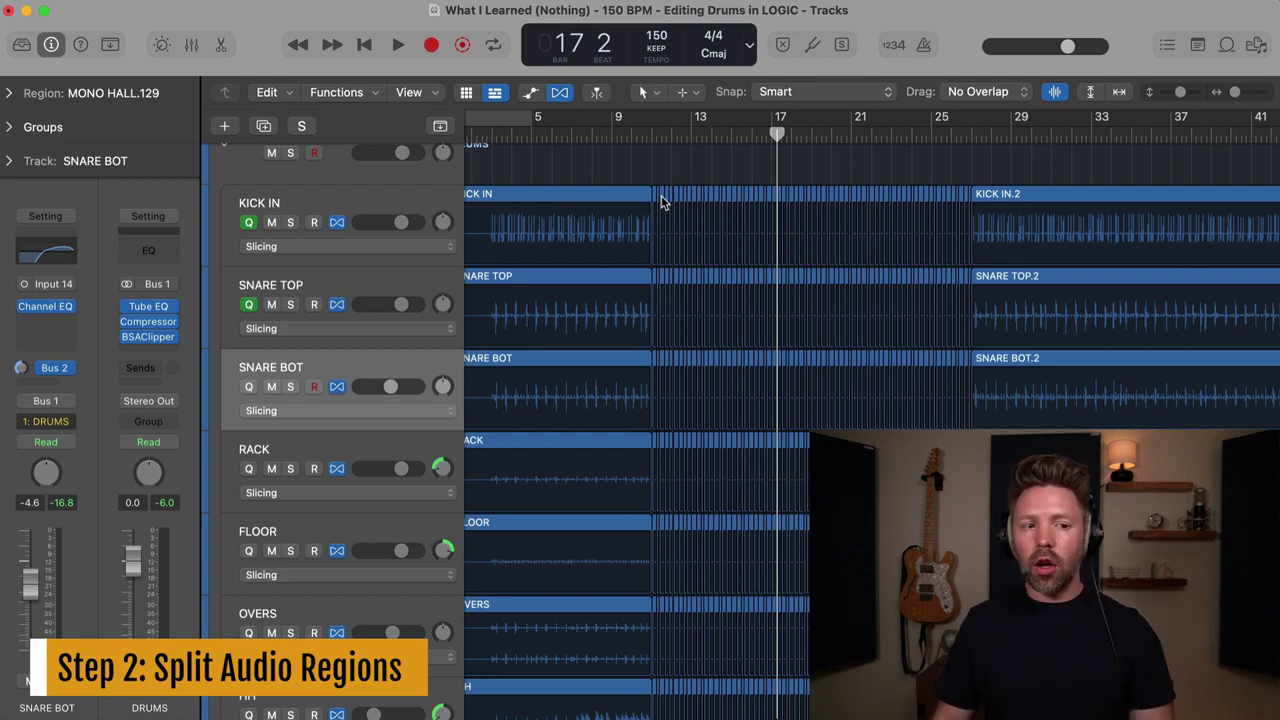
pyautogui.scroll(8, 661, 200)
pyautogui.hscroll(-3, 661, 200)
pyautogui.hscroll(-10, 661, 200)
pyautogui.hscroll(-5, 661, 200)
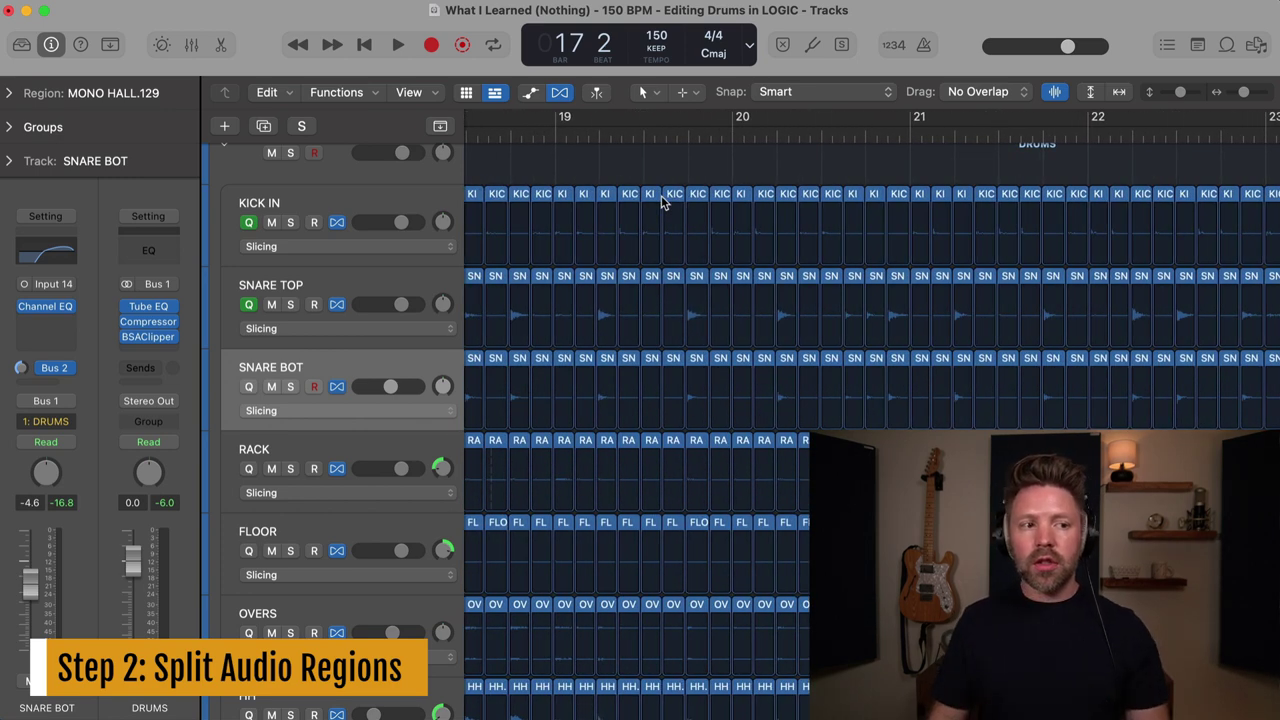
# Hide the Flex view for the drum tracks and show the whole sliced section in the arrangement
pyautogui.click(560, 93)
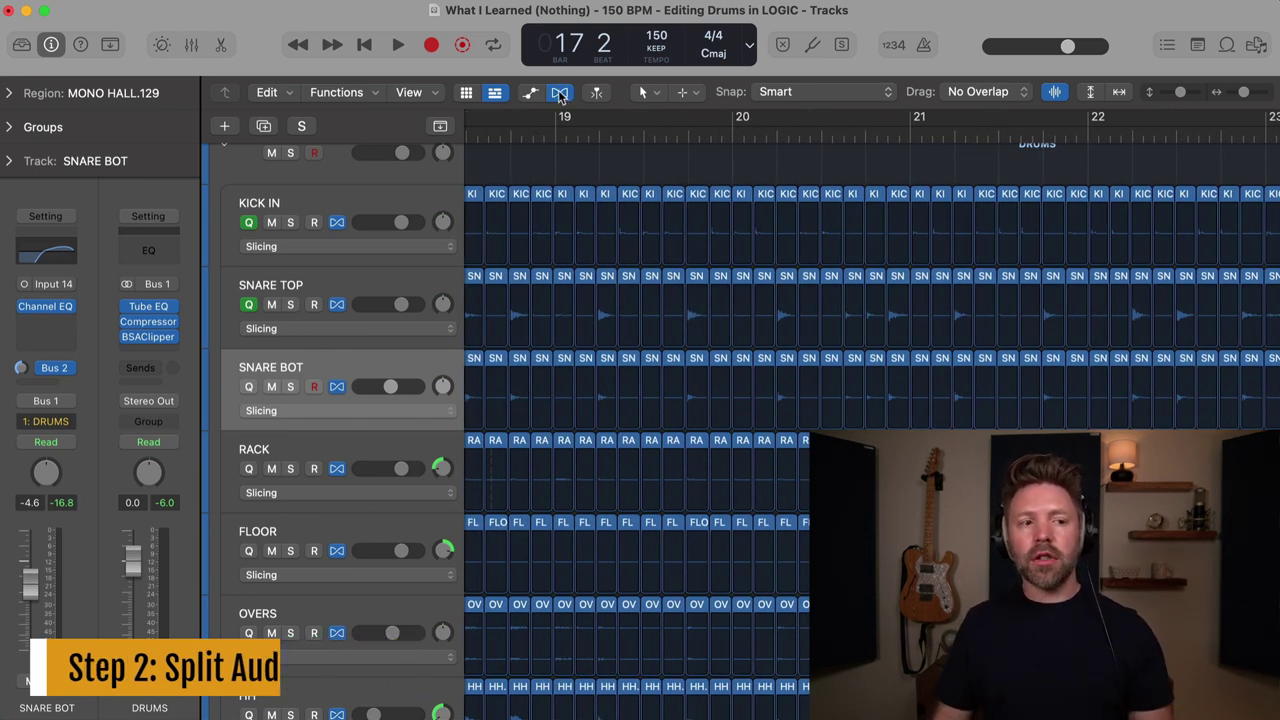
pyautogui.press('super+Up')
pyautogui.press('super+Left')
pyautogui.press('super+Left')
pyautogui.press('super+Left')
pyautogui.press('super+Left')
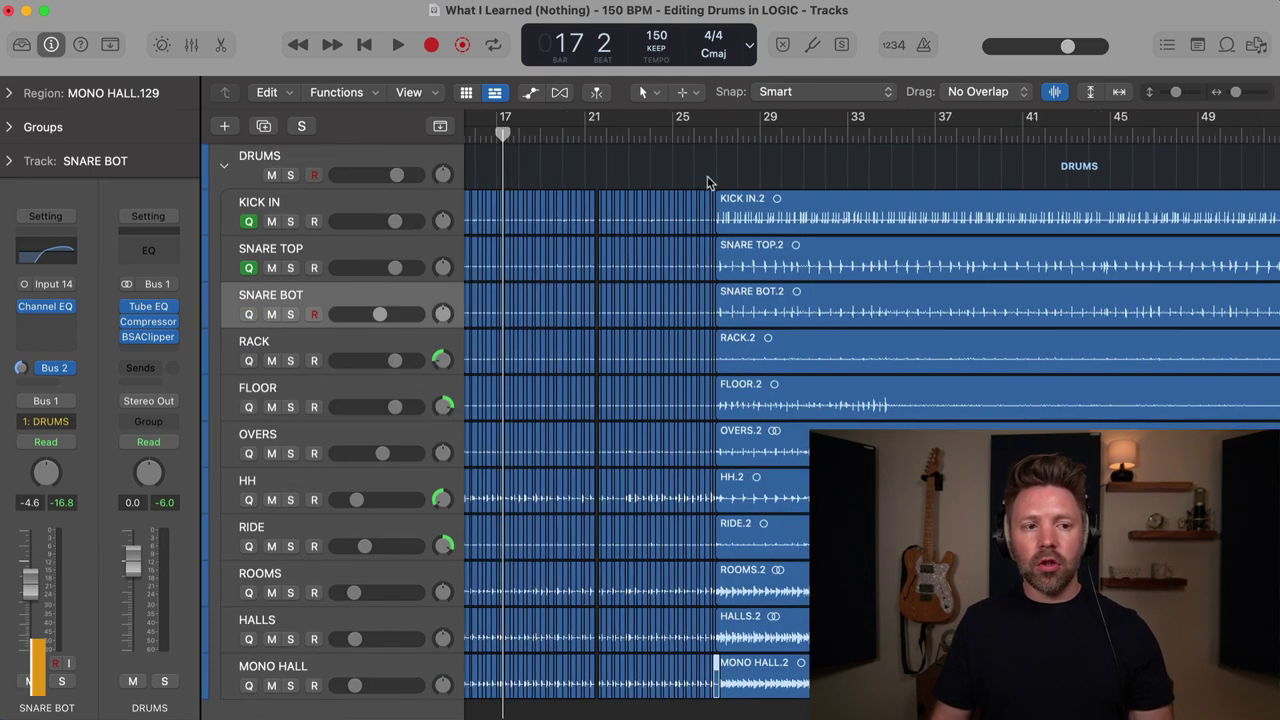
# Select all sliced drum regions from bar 11 to bar 27, including the last two slices before bar 27
pyautogui.moveTo(711, 186); pyautogui.dragTo(684, 268)
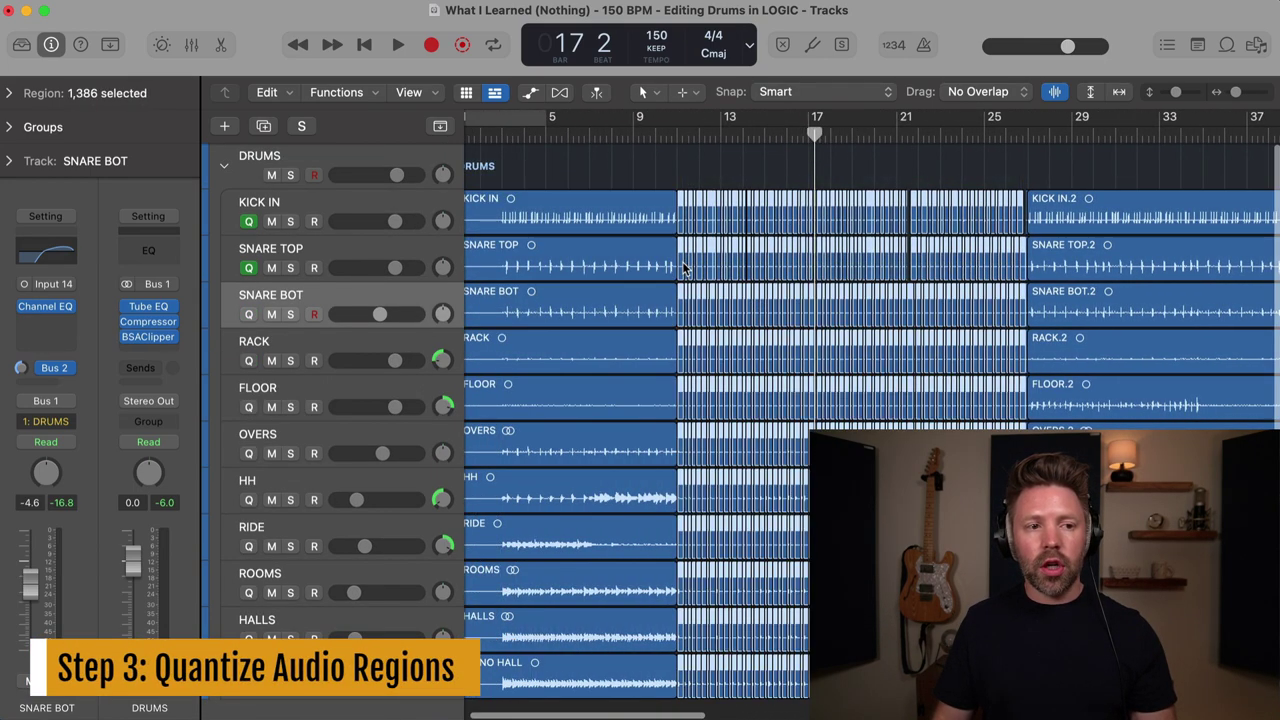
pyautogui.press('super+Right')
pyautogui.press('super+Right')
pyautogui.press('super+Right')
pyautogui.press('super+Right')
pyautogui.press('super+Right')
pyautogui.press('super+Right')
pyautogui.hscroll(20, 683, 268)
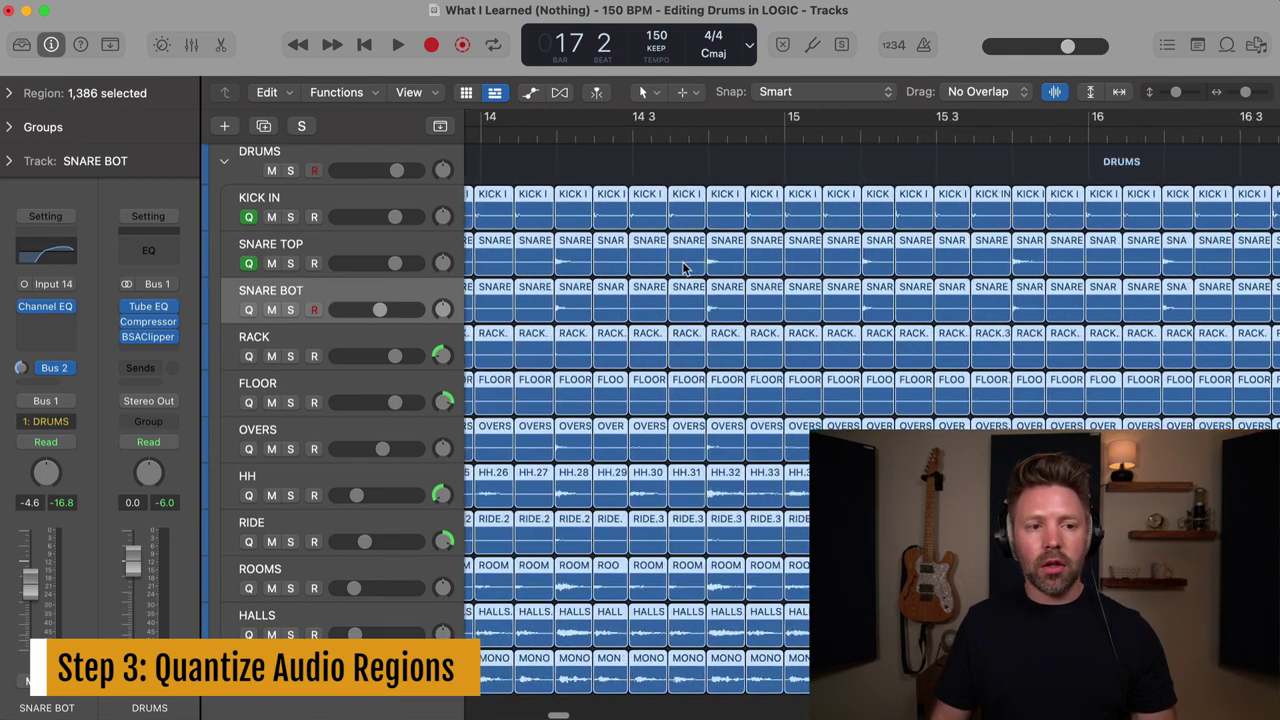
pyautogui.hscroll(5, 683, 268)
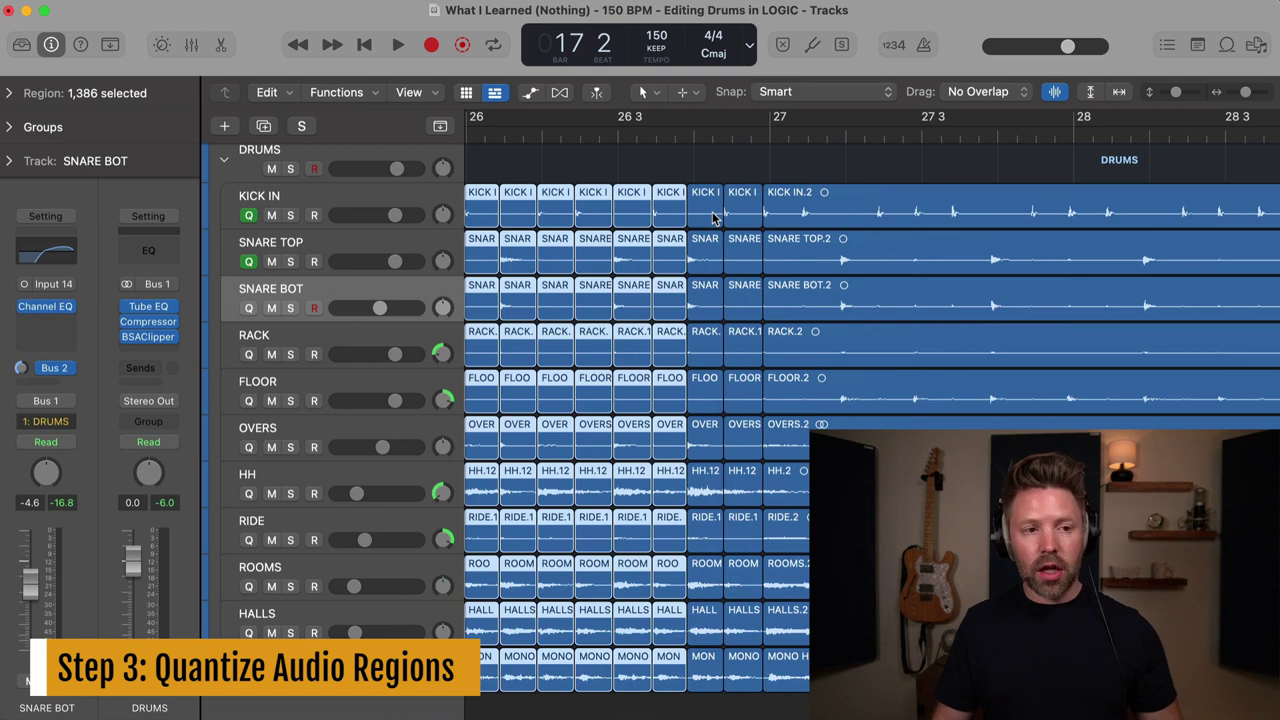
pyautogui.keyDown('shift'); pyautogui.click(714, 218); pyautogui.keyUp('shift')
pyautogui.keyDown('shift'); pyautogui.click(734, 212); pyautogui.keyUp('shift')
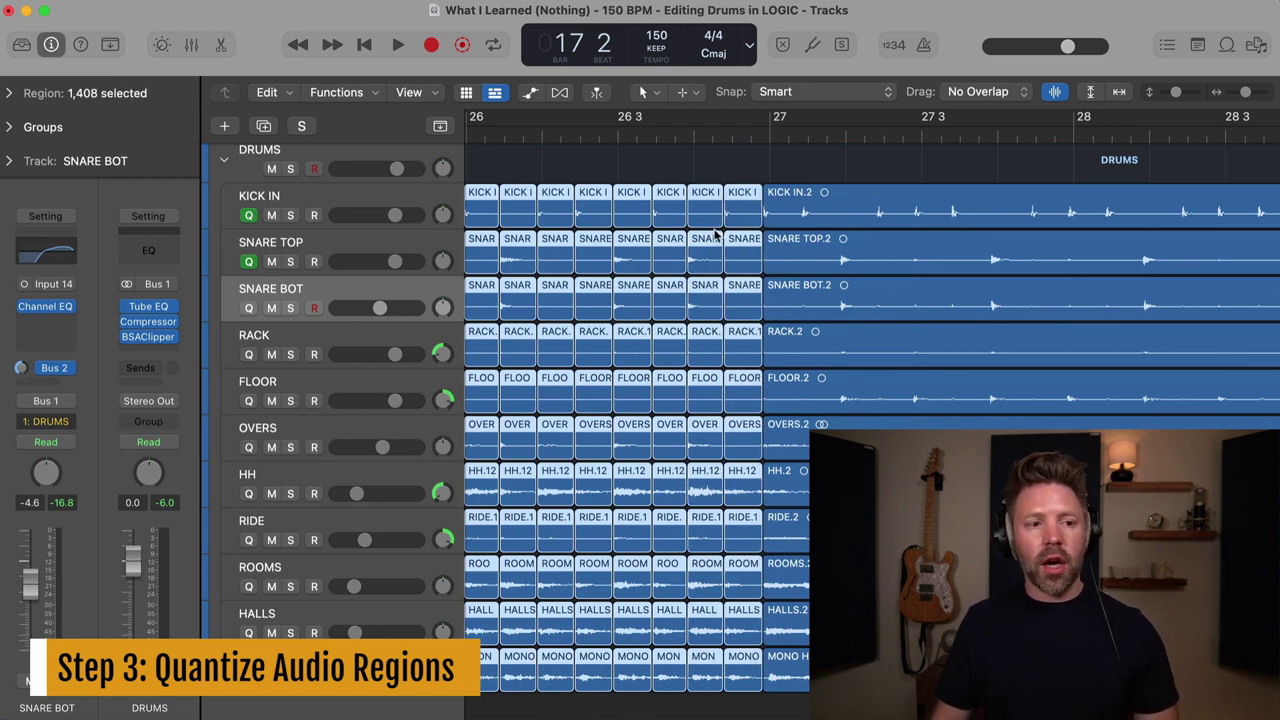
# Quantize the selected drum slices to 1/8 Note from the event list, and close the list
pyautogui.press('super+Left')
pyautogui.press('super+Left')
pyautogui.press('super+Left')
pyautogui.press('super+Left')
pyautogui.hscroll(-6, 714, 234)
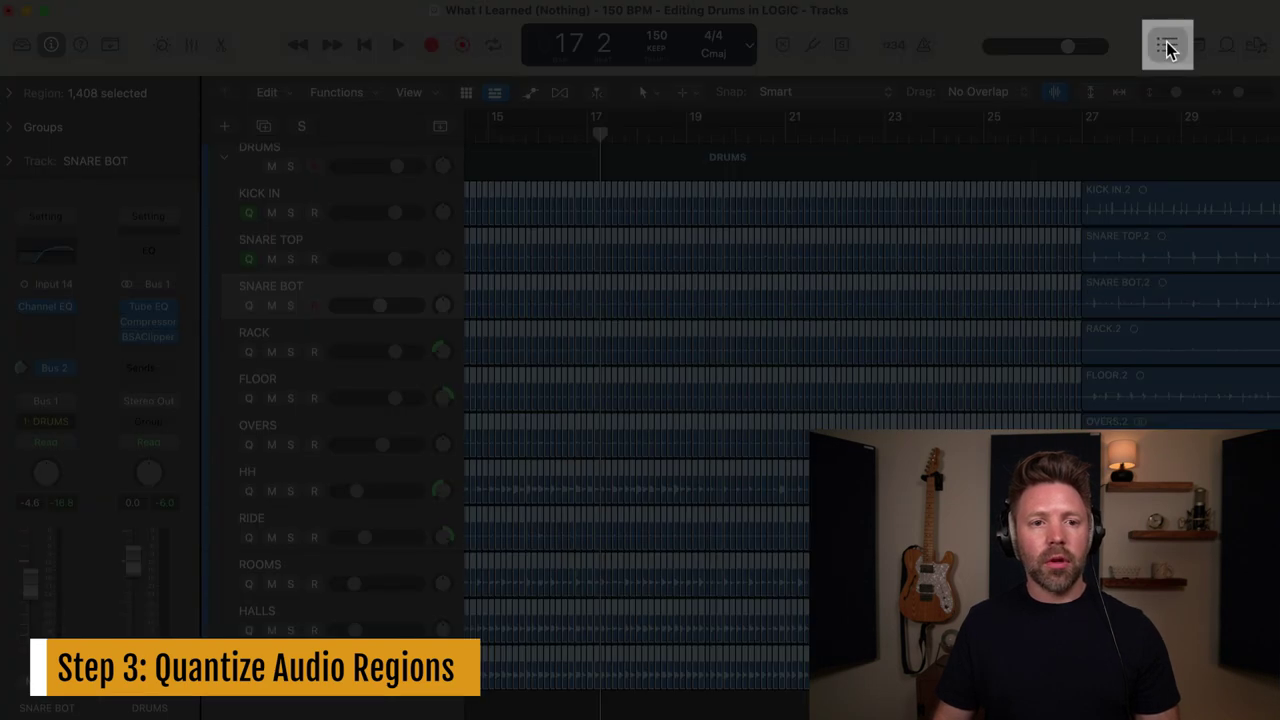
pyautogui.click(1168, 46)
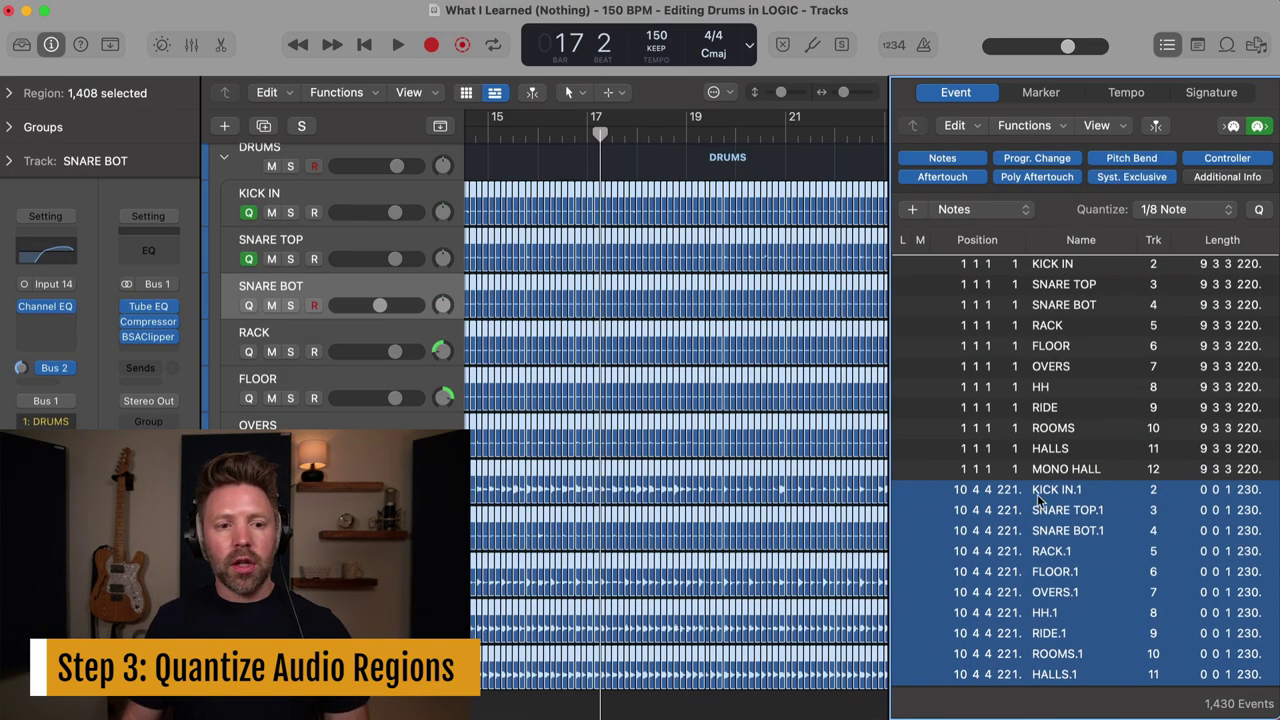
pyautogui.scroll(-5, 1040, 505)
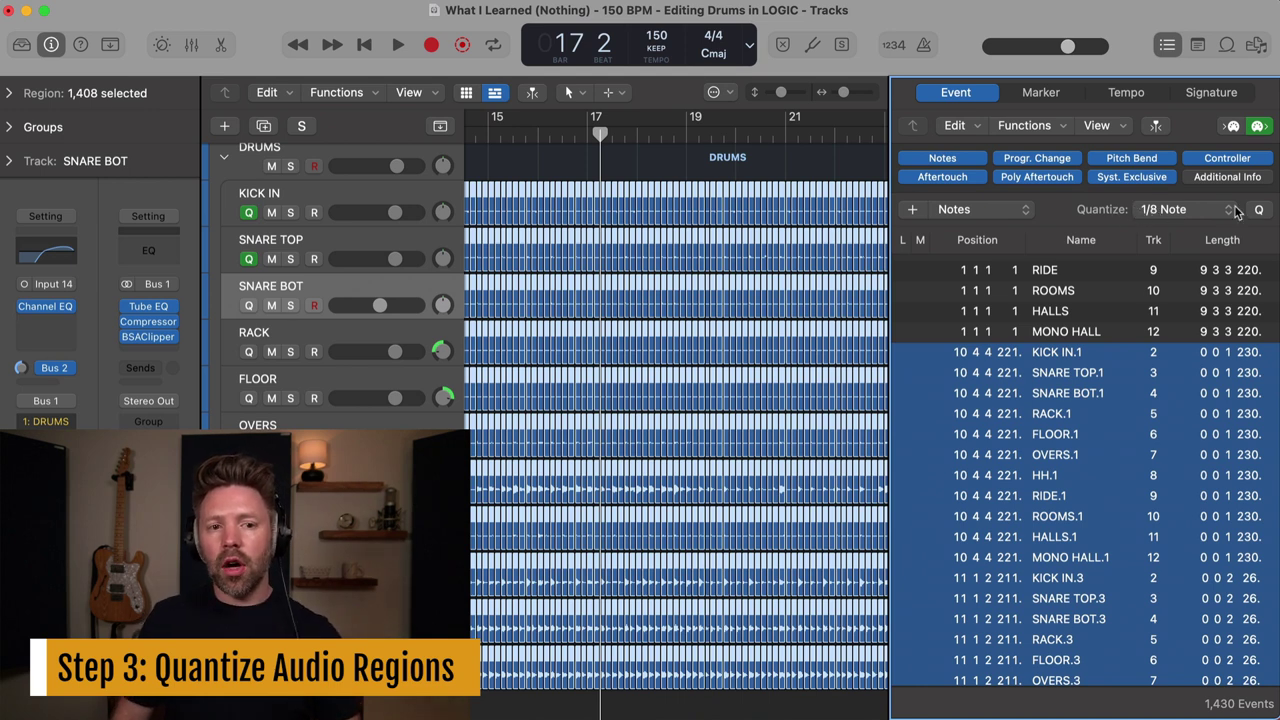
pyautogui.click(1200, 212)
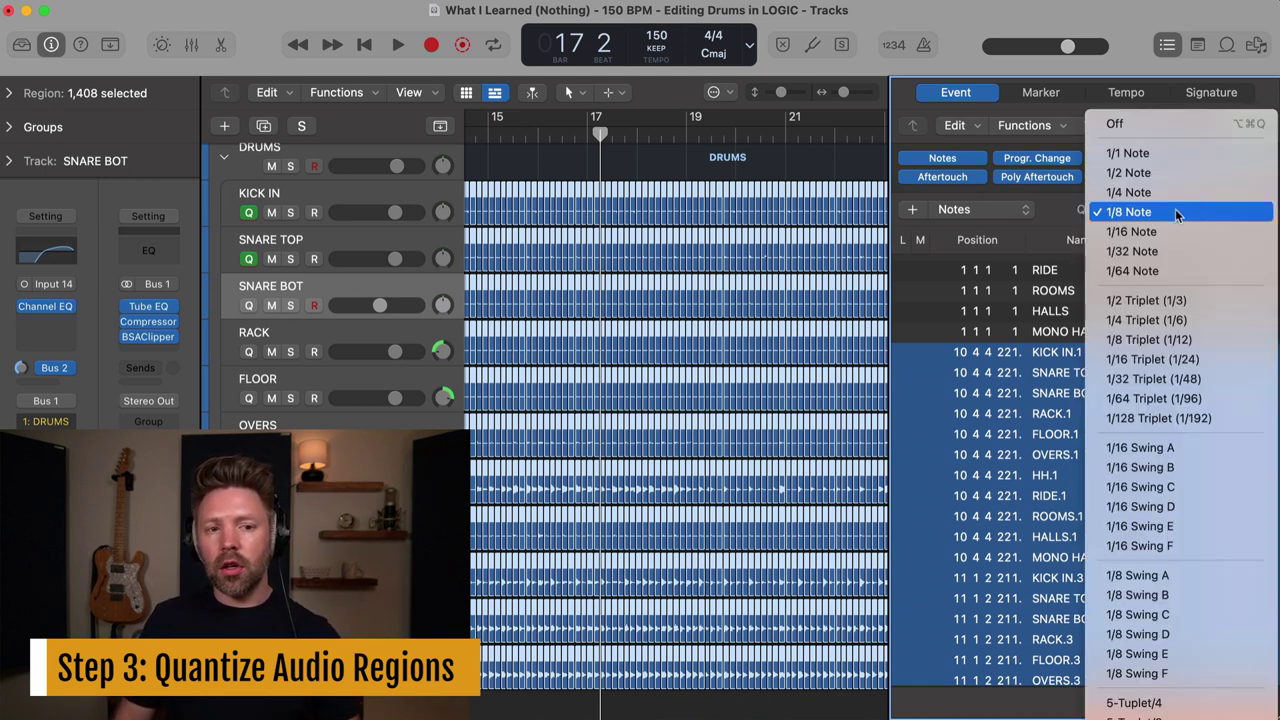
pyautogui.click(1204, 212)
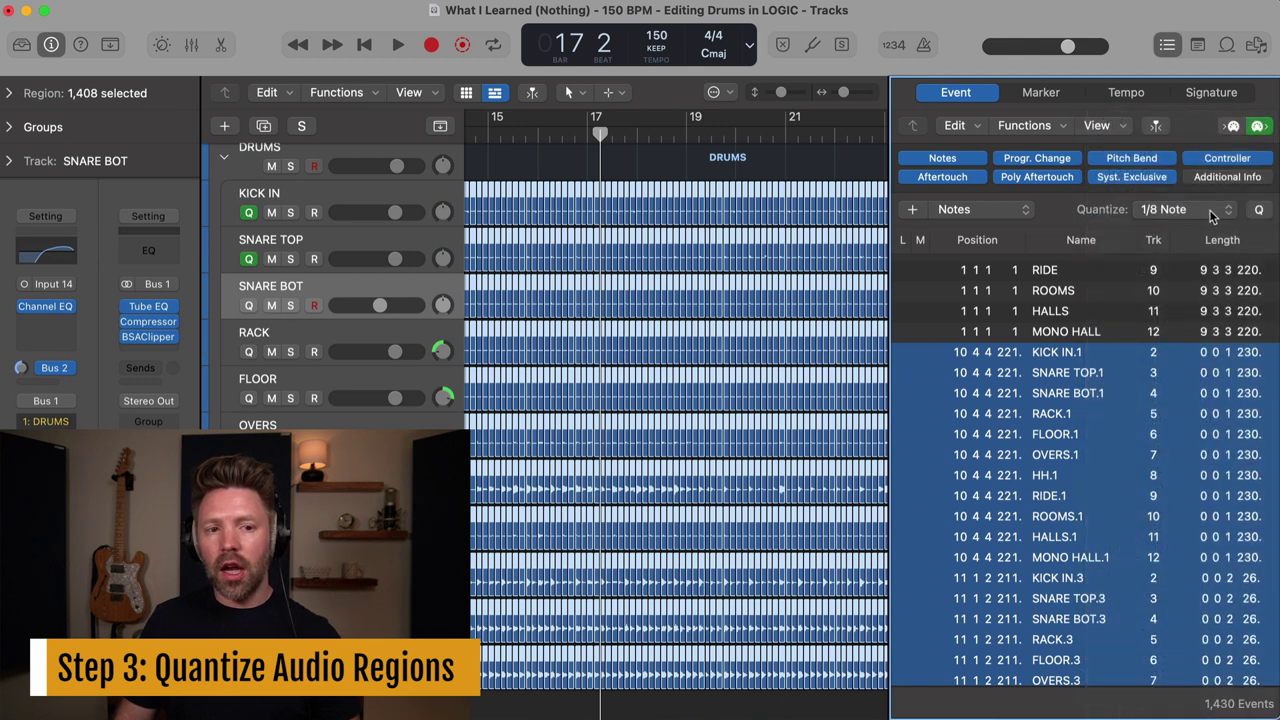
pyautogui.click(1257, 212)
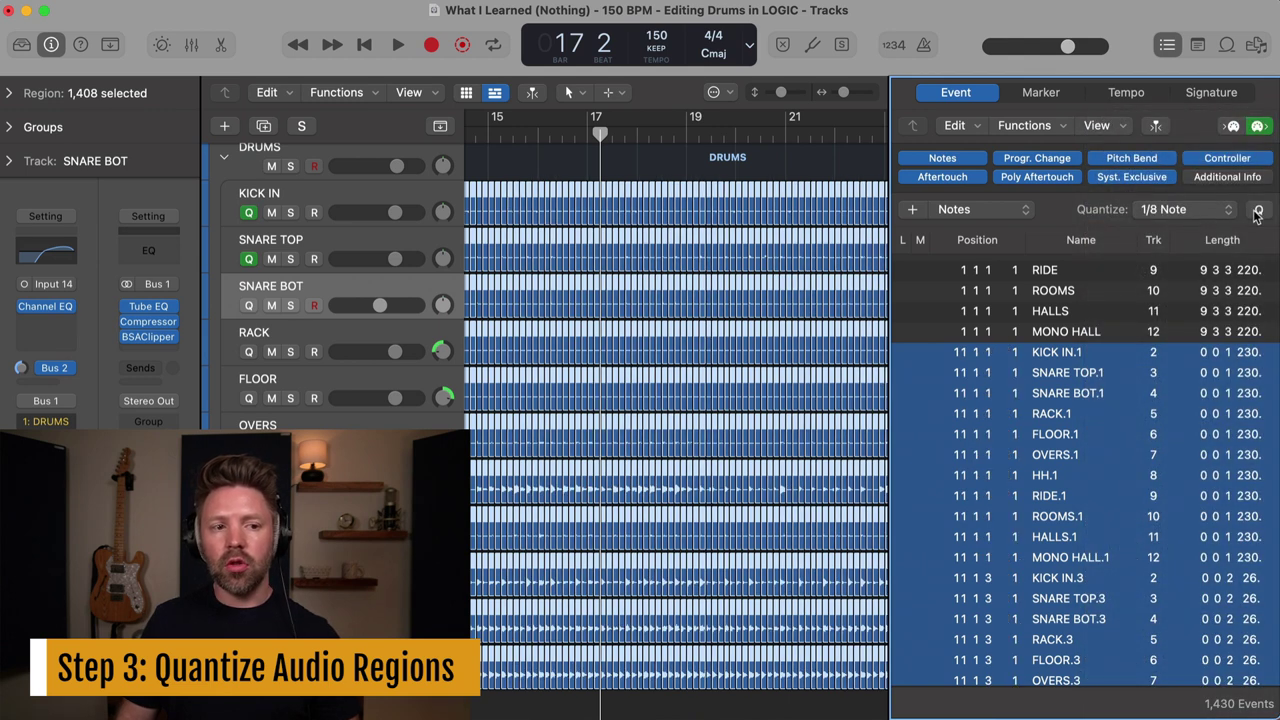
pyautogui.click(1167, 45)
# Extend the start edges of the selected slices 4 ticks earlier, adjusting at the KICK IN slice at 17 2 3
pyautogui.scroll(10, 798, 334)
pyautogui.hscroll(3, 798, 334)
pyautogui.hscroll(5, 799, 335)
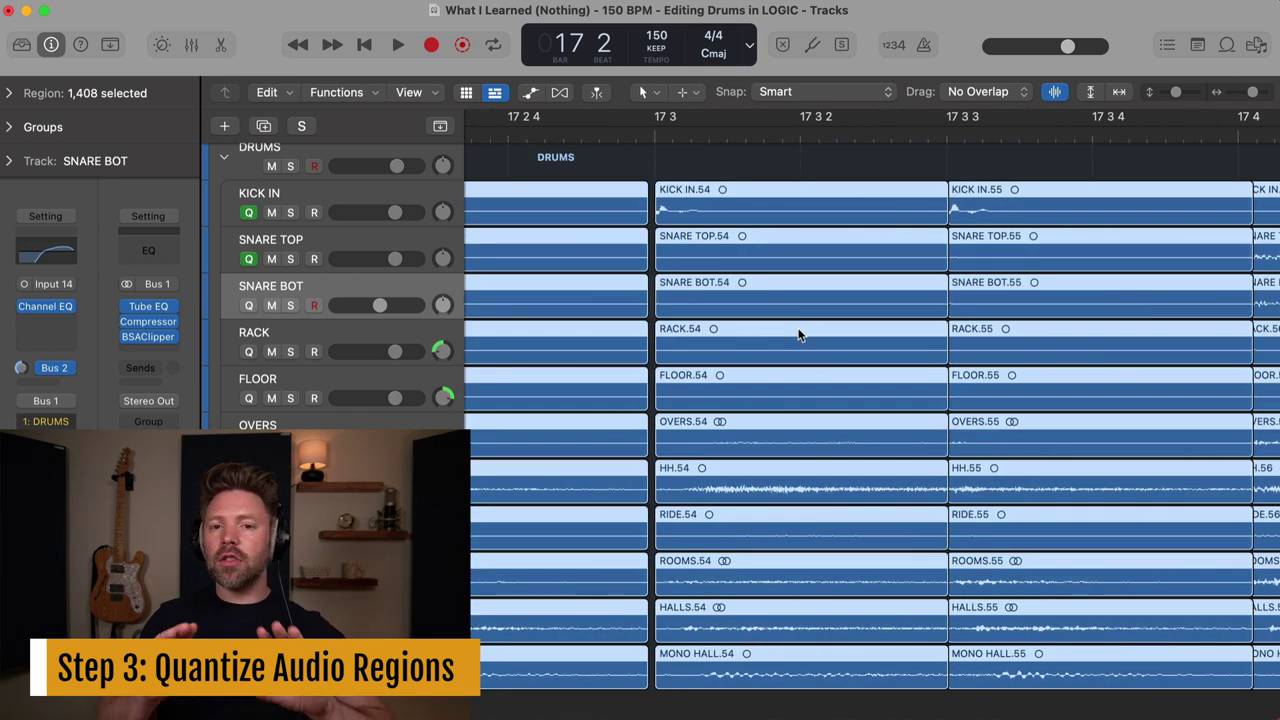
pyautogui.press('super+Right')
pyautogui.press('super+Right')
pyautogui.press('super+Right')
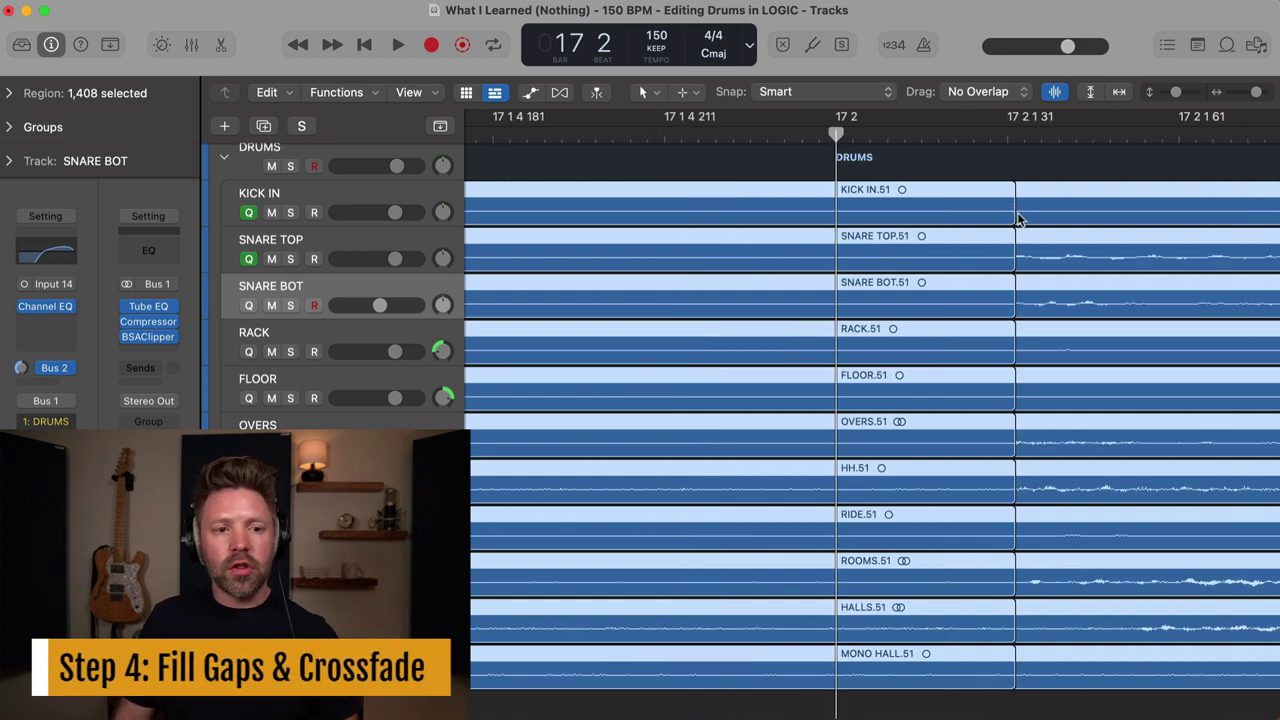
pyautogui.hscroll(10, 1018, 220)
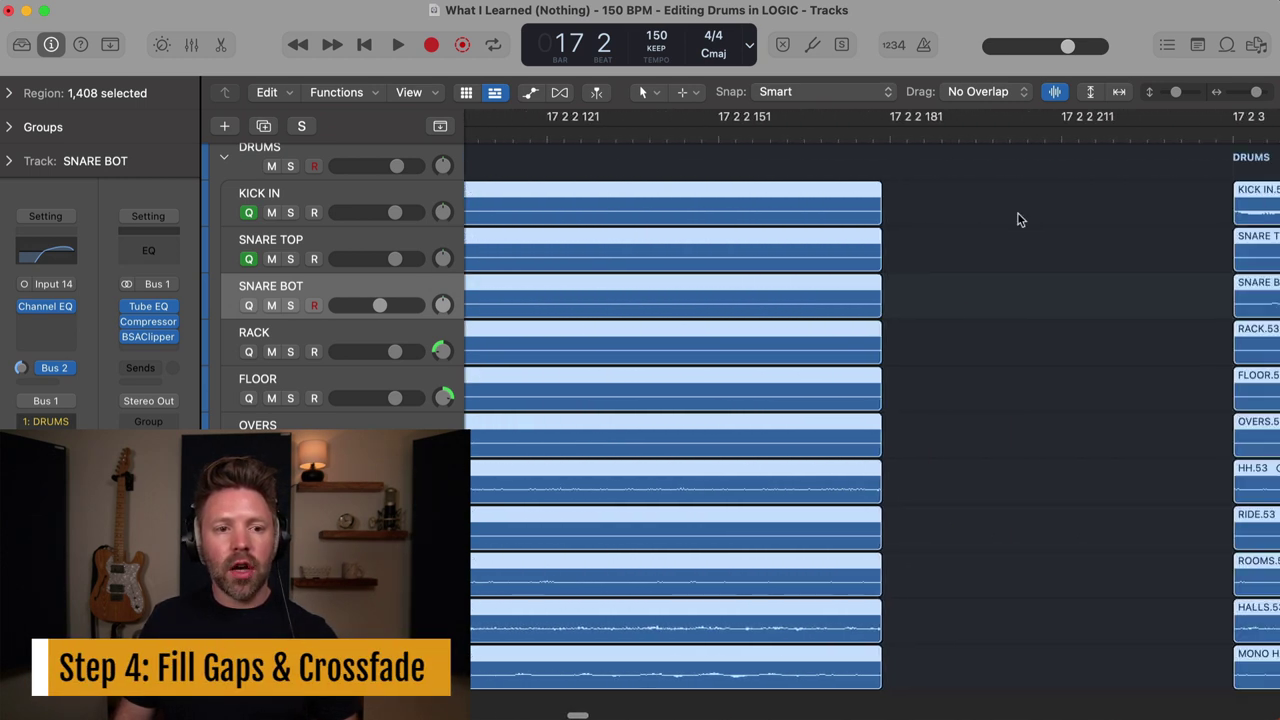
pyautogui.hscroll(5, 1018, 220)
pyautogui.moveTo(998, 217); pyautogui.dragTo(972, 220)
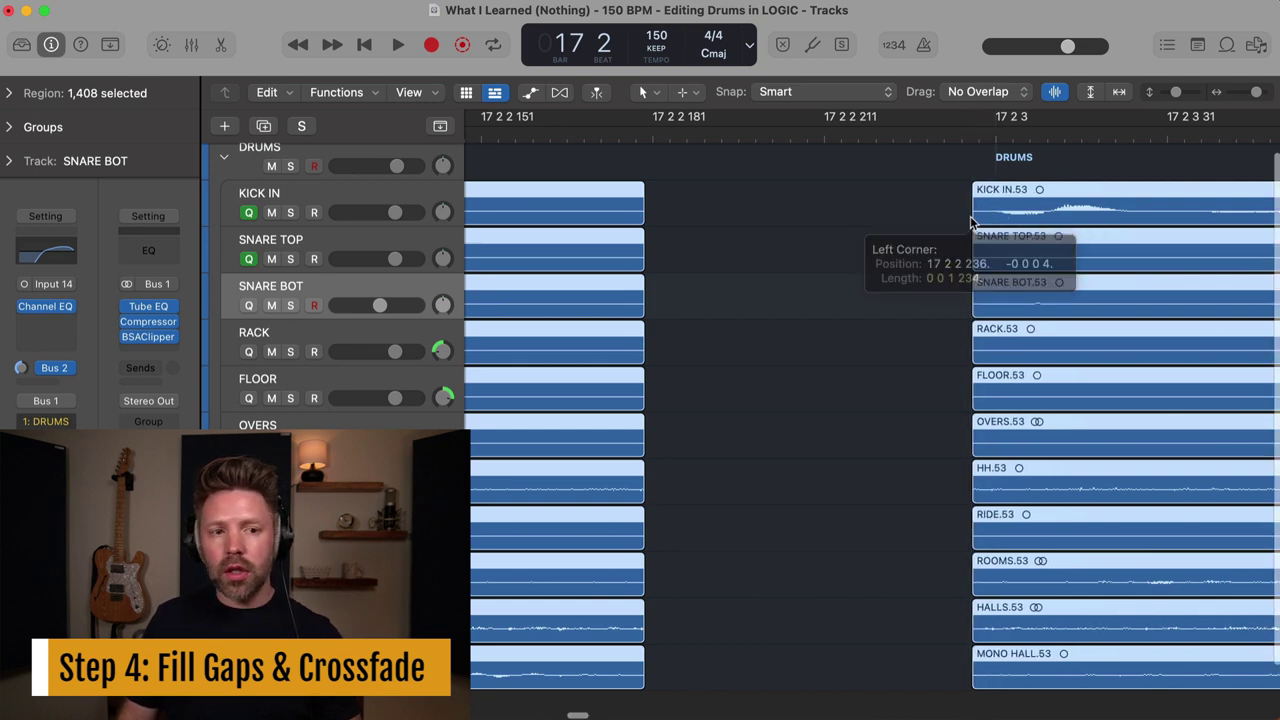
# Try filling the gaps by trimming each selected region's start to the previous region
pyautogui.press('super+Left')
pyautogui.press('super+Left')
pyautogui.press('super+Left')
pyautogui.press('super+Left')
pyautogui.press('super+Left')
pyautogui.press('super+Left')
pyautogui.press('super+Left')
pyautogui.press('super+Left')
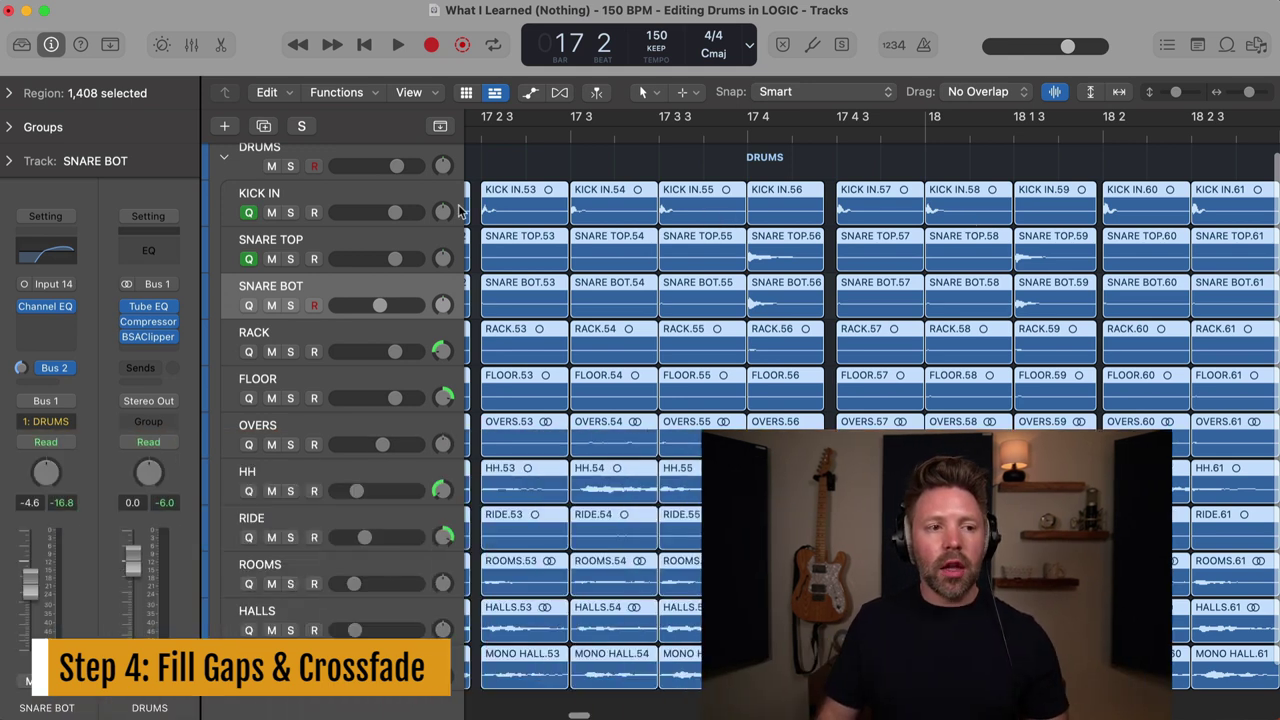
pyautogui.click(266, 91)
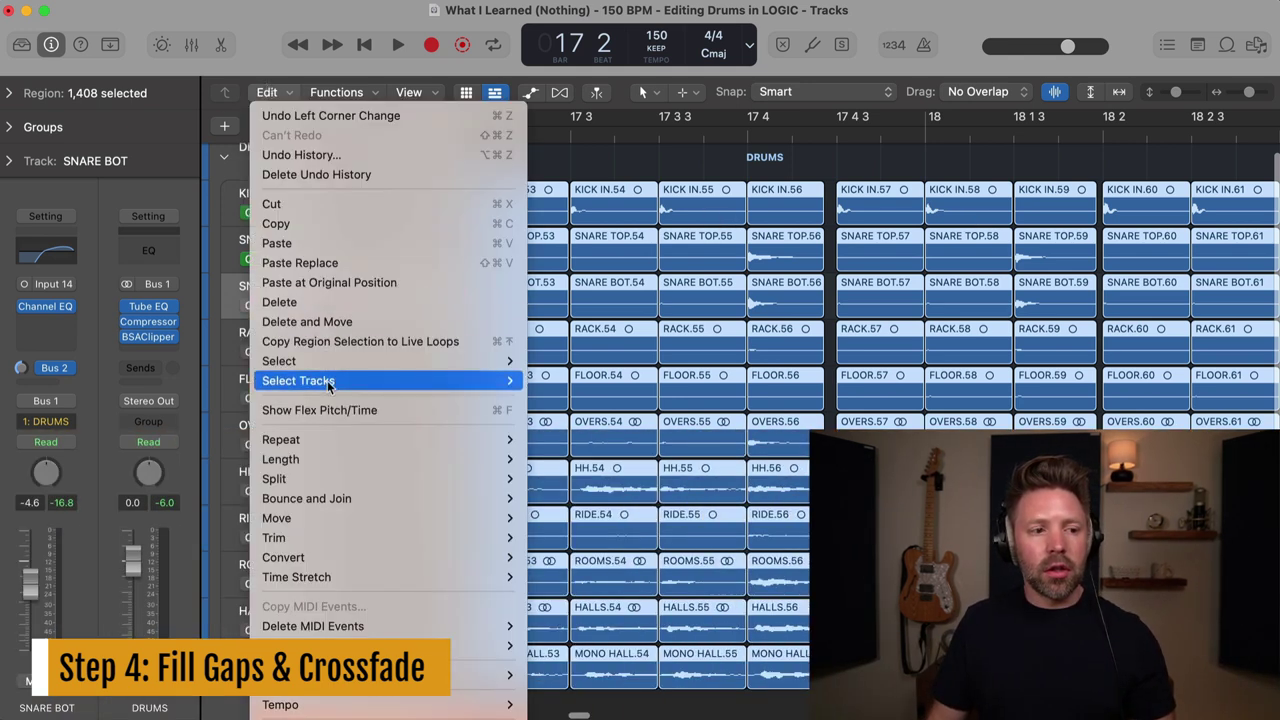
pyautogui.moveTo(319, 518)
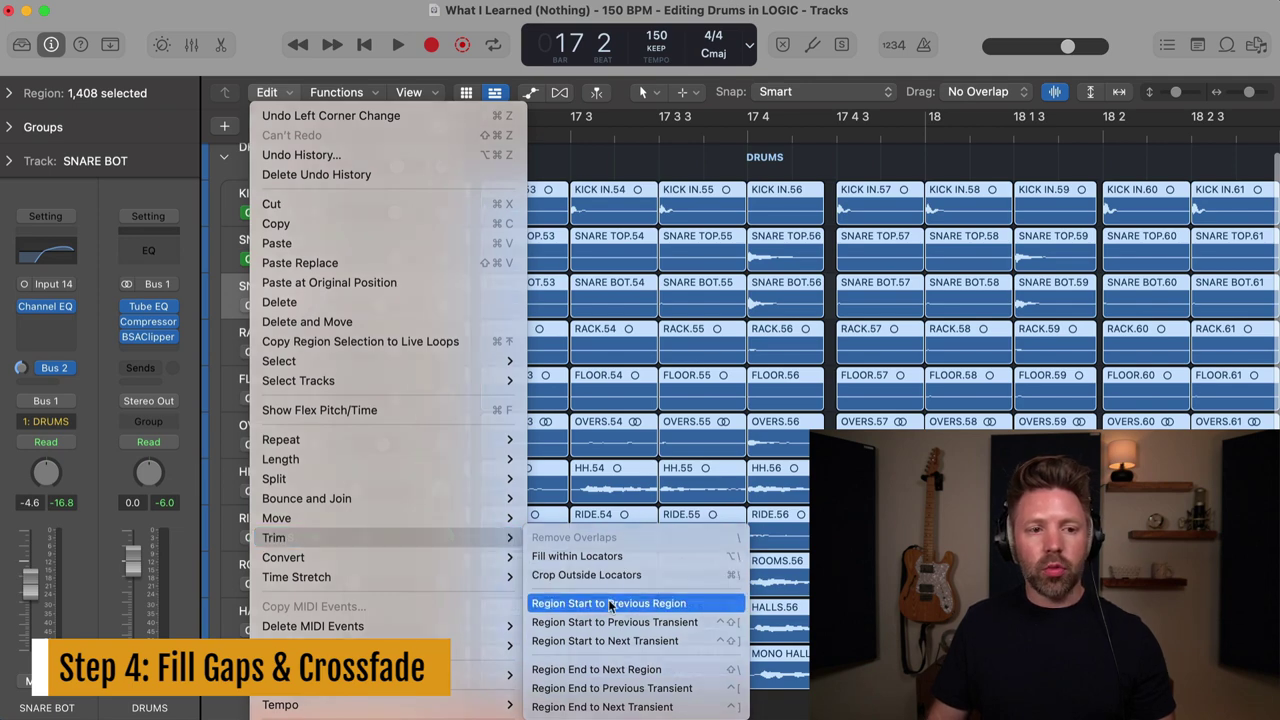
pyautogui.click(612, 603)
pyautogui.hscroll(-5, 645, 226)
pyautogui.hscroll(-10, 643, 226)
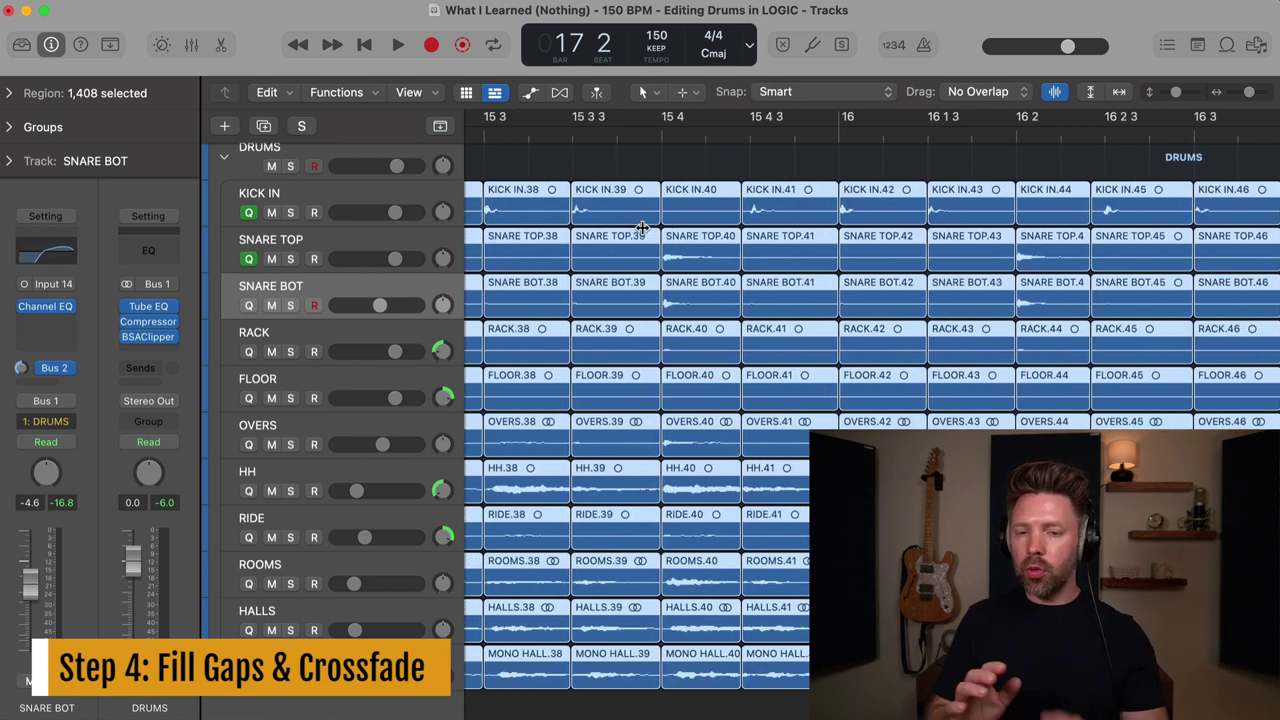
# Undo the trim and play the drums around bar 17 to hear the unfilled gaps
pyautogui.hscroll(10, 643, 228)
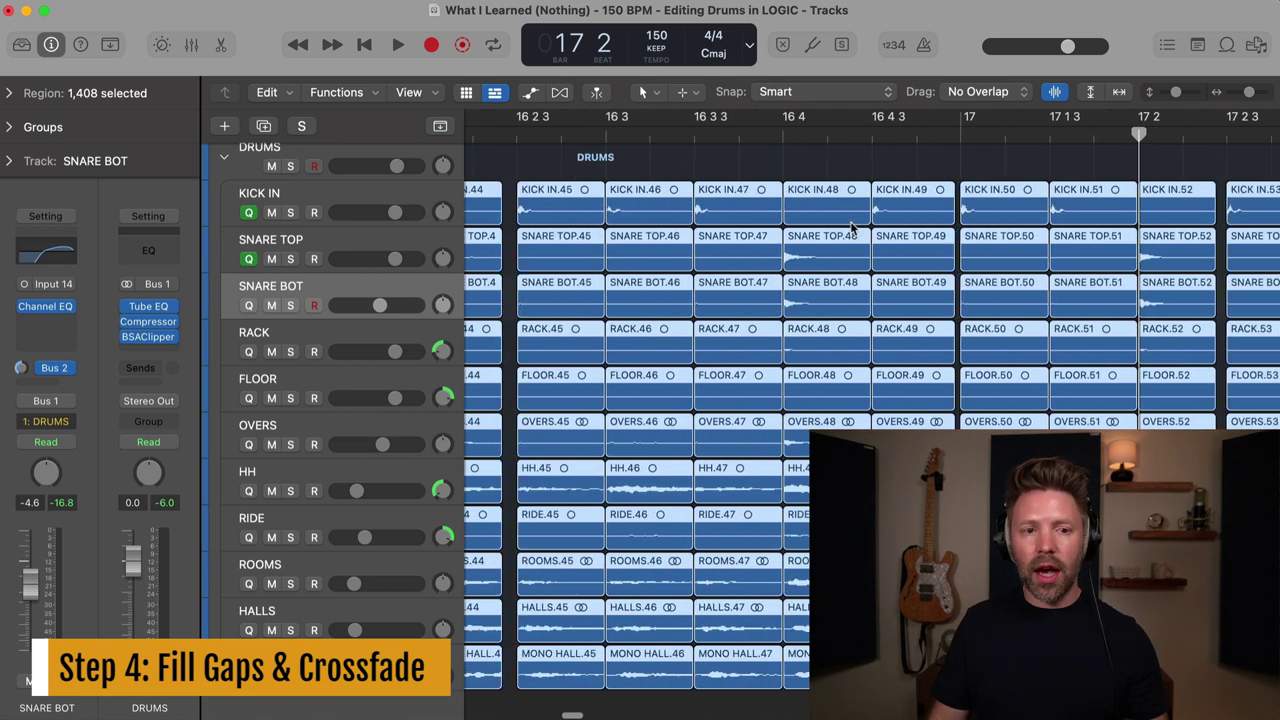
pyautogui.press('space')
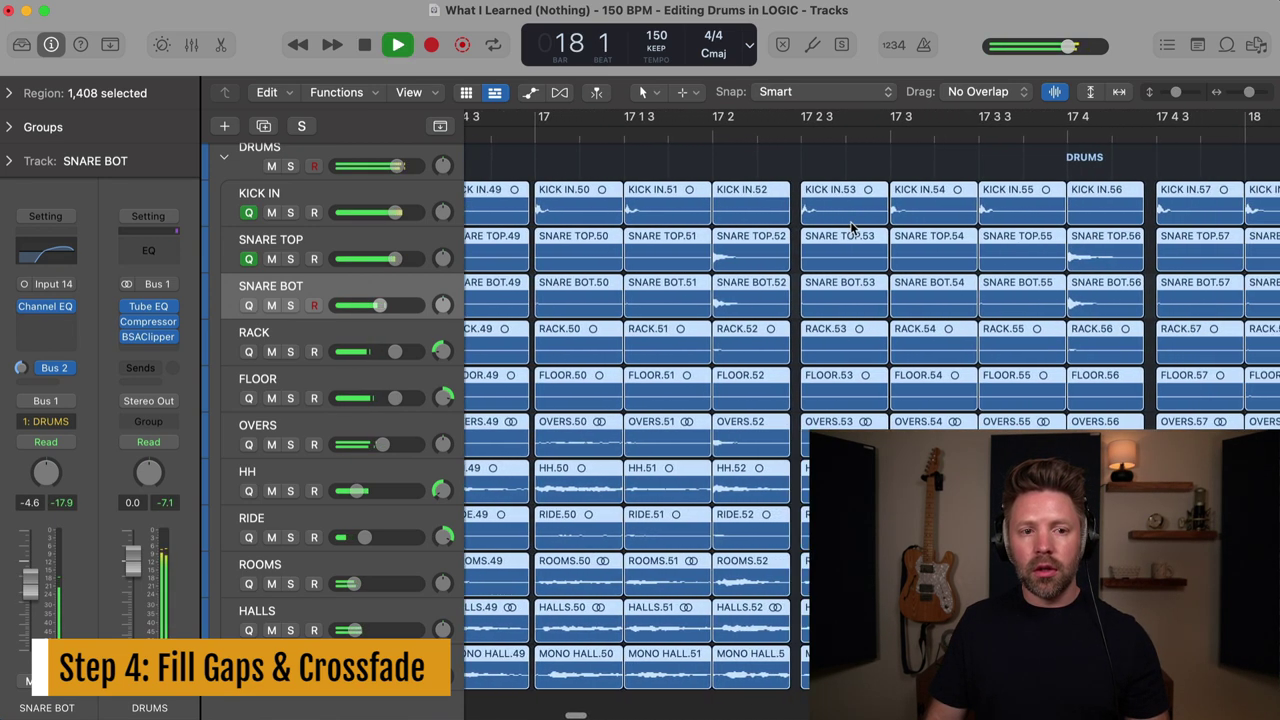
pyautogui.press('space')
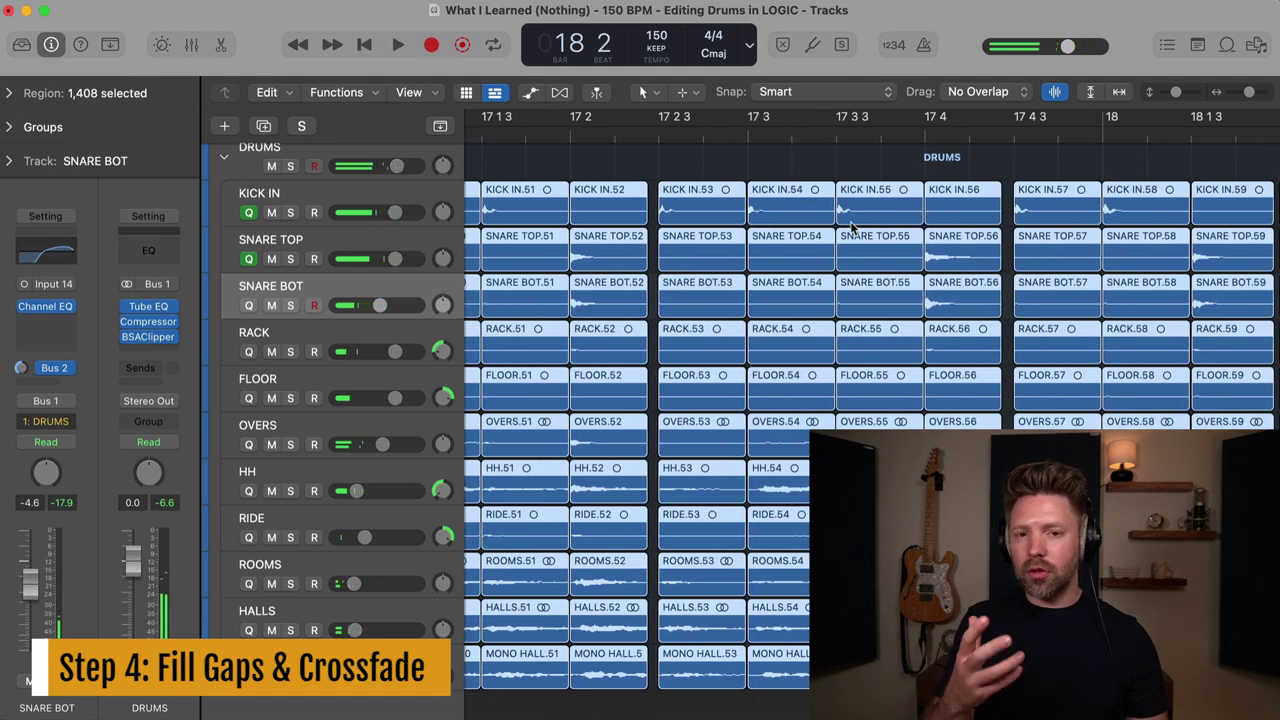
# Fill the gaps between the selected drum slices by trimming region starts to the previous region
pyautogui.click(267, 91)
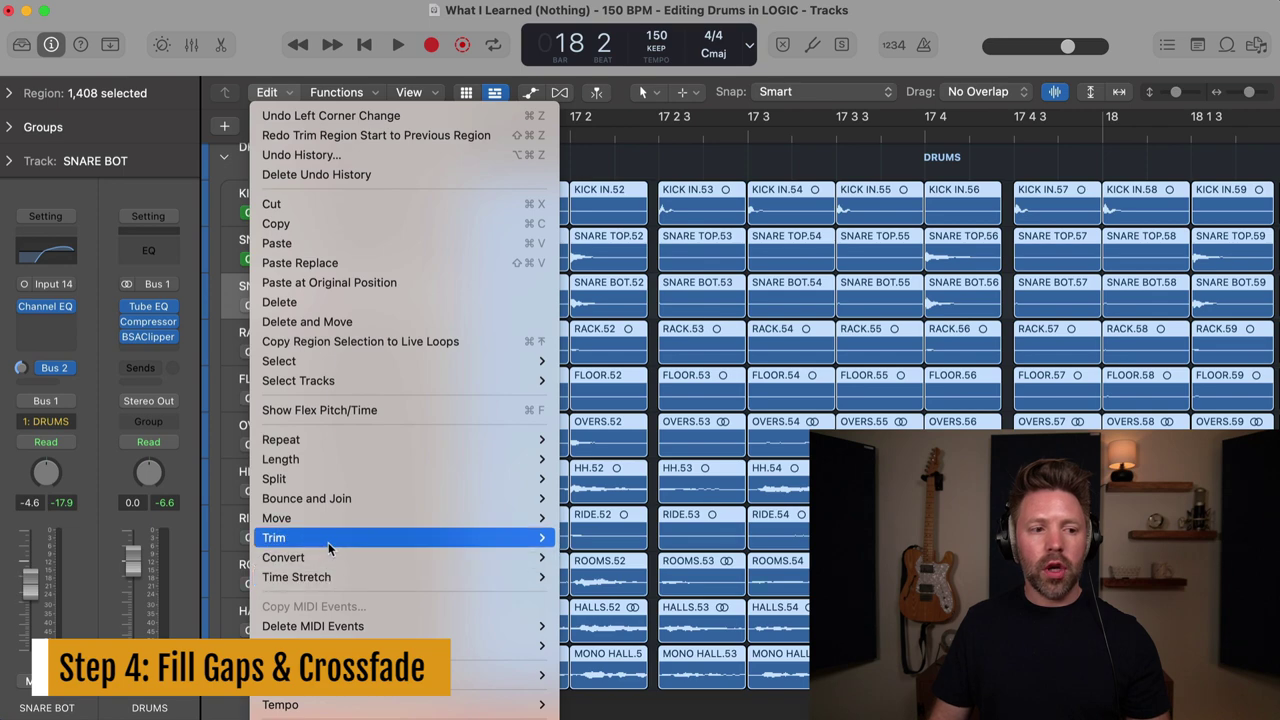
pyautogui.moveTo(430, 538)
pyautogui.click(638, 603)
pyautogui.press('z')
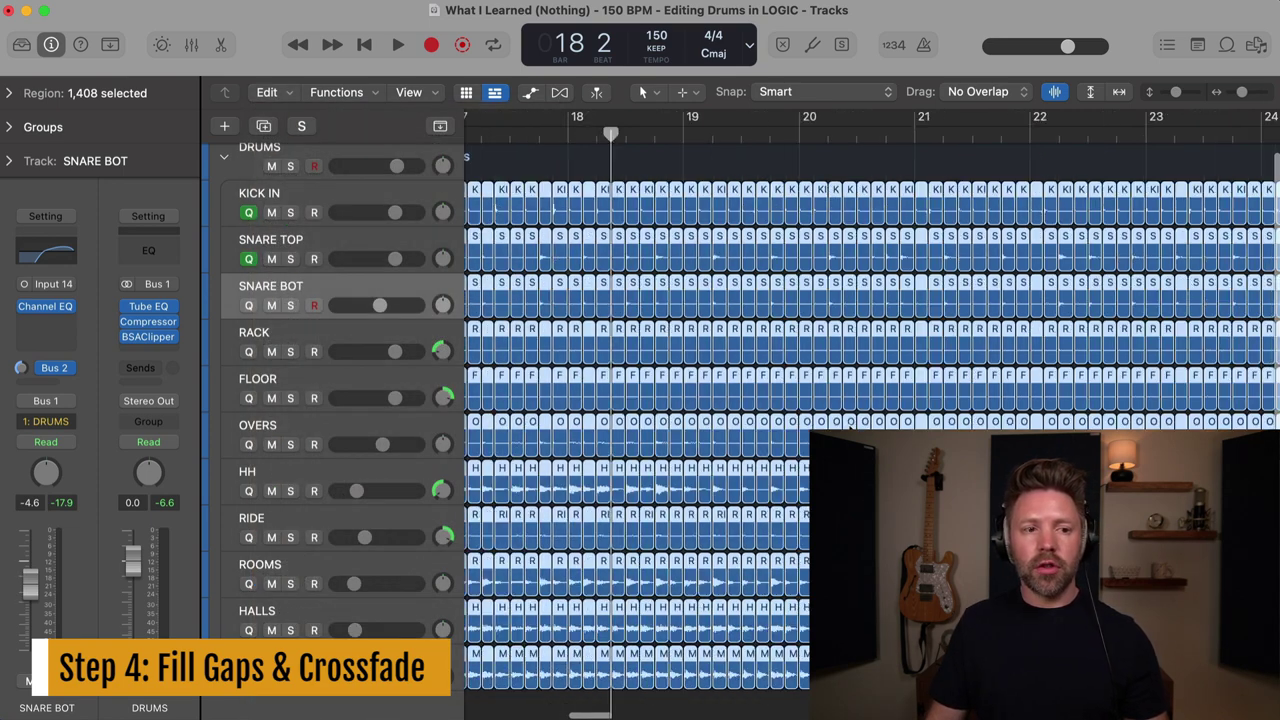
# Set the selected slices' fade-out type to EqP (Equal Power Crossfade) with a fade-out value of 4
pyautogui.press('super+Right')
pyautogui.press('super+Right')
pyautogui.press('super+Right')
pyautogui.press('super+Right')
pyautogui.press('super+Right')
pyautogui.press('super+Right')
pyautogui.press('super+Right')
pyautogui.press('super+Right')
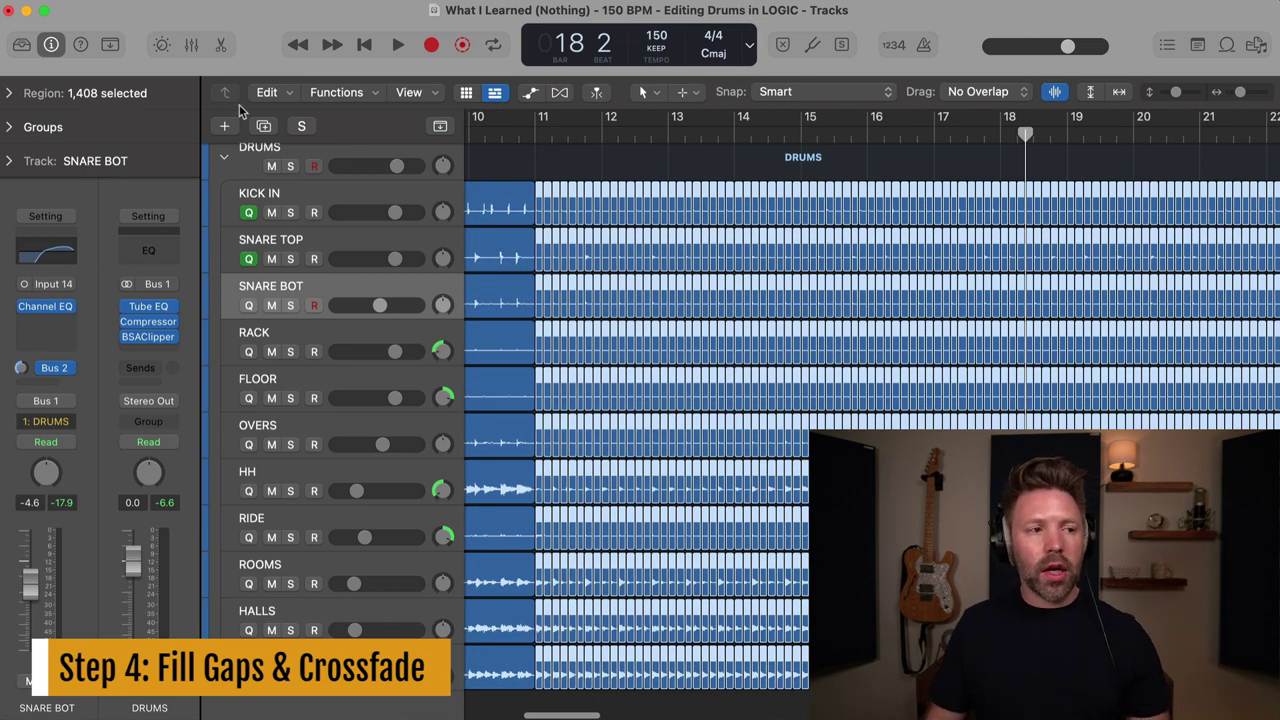
pyautogui.click(8, 93)
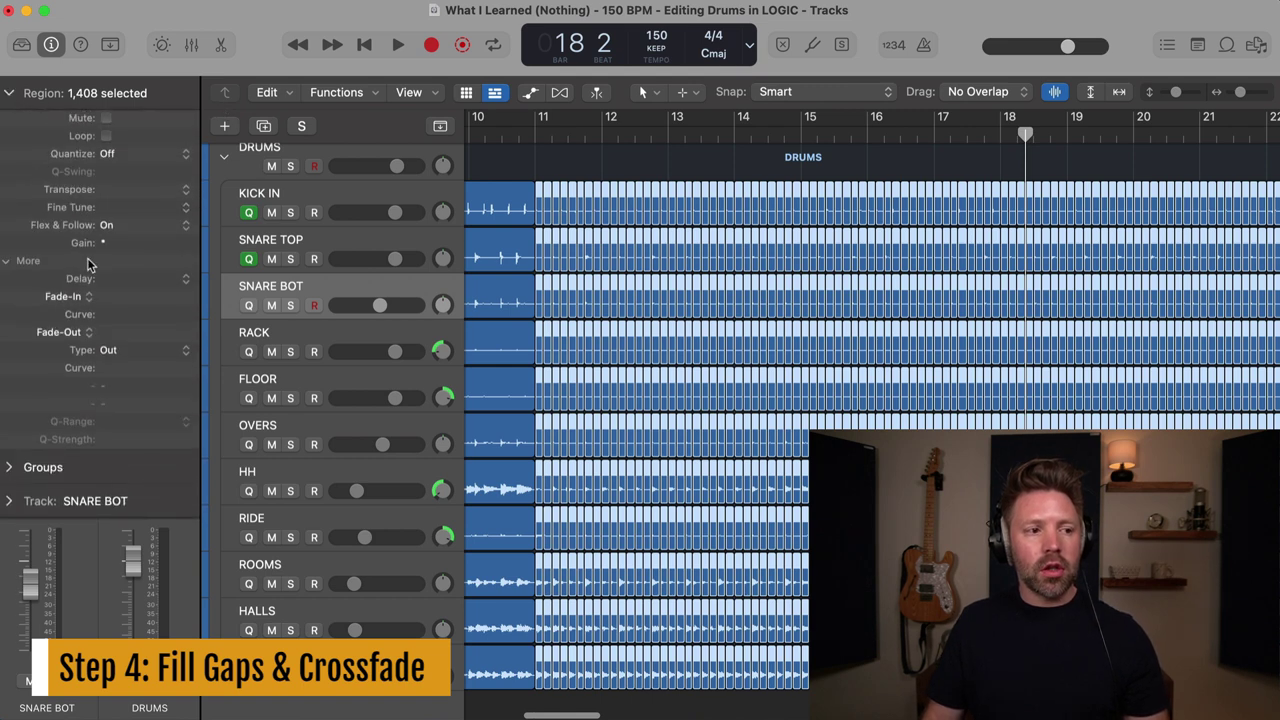
pyautogui.click(117, 354)
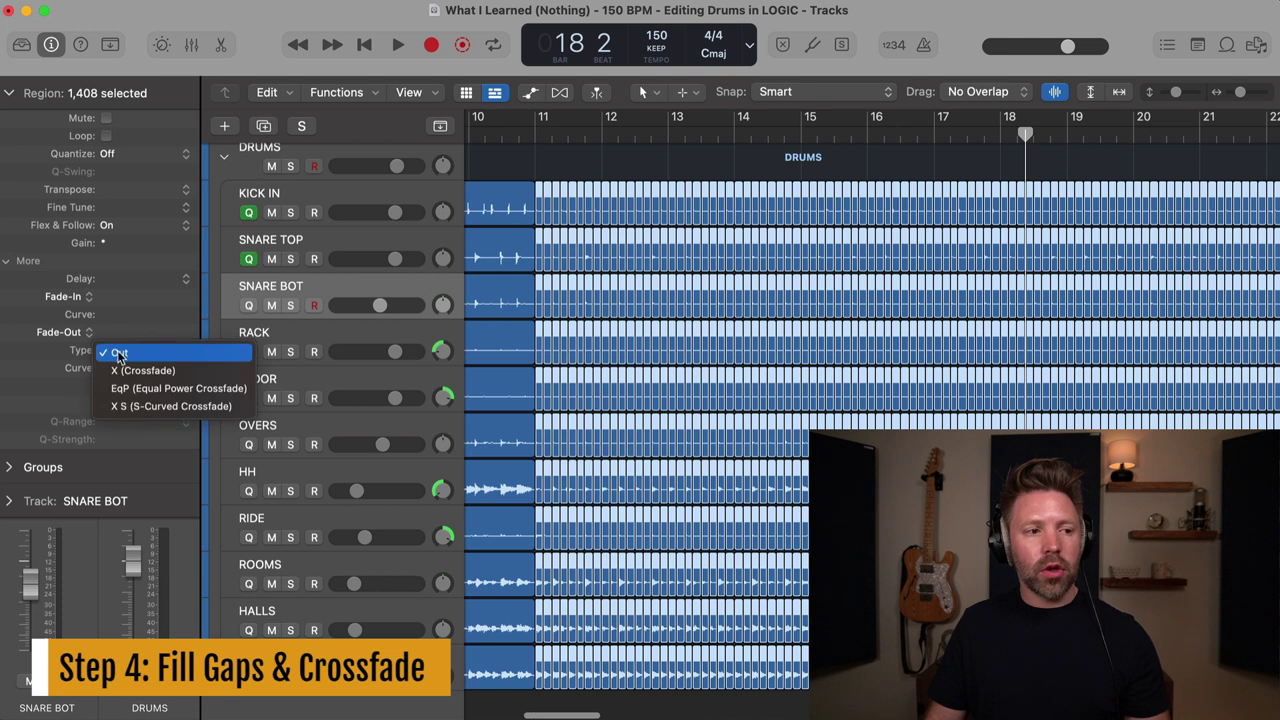
pyautogui.click(133, 390)
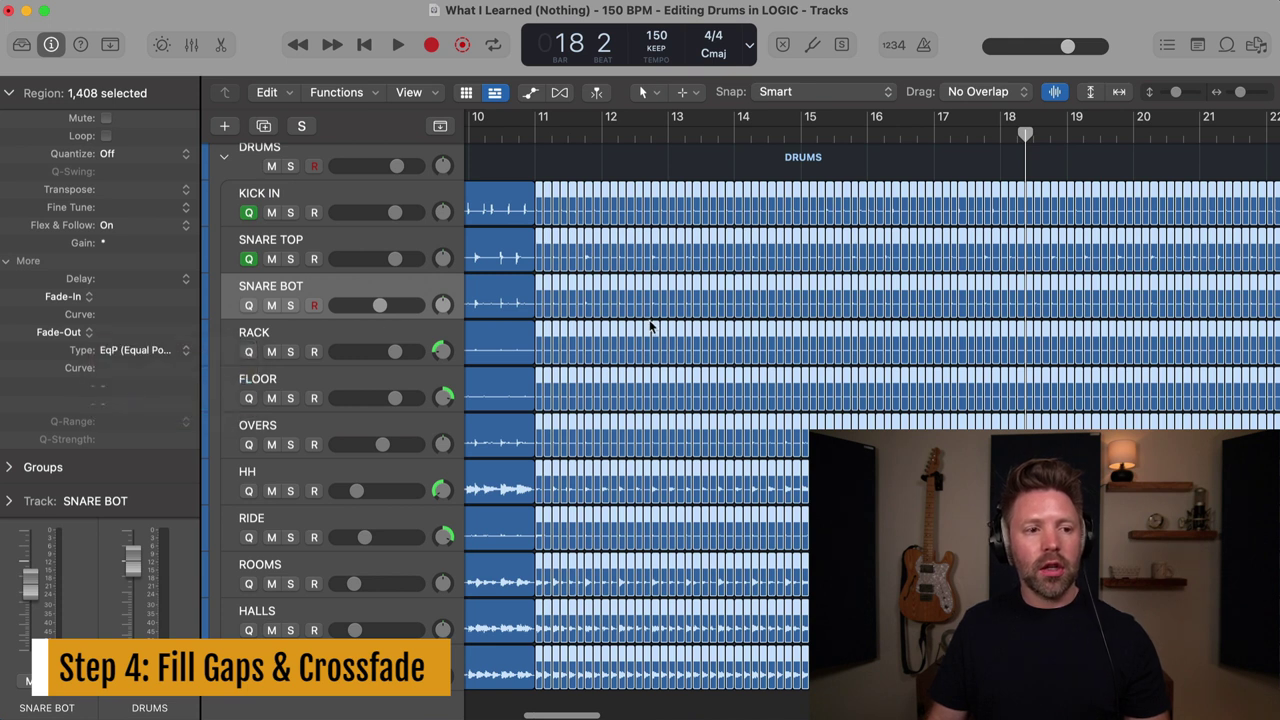
pyautogui.doubleClick(105, 331)
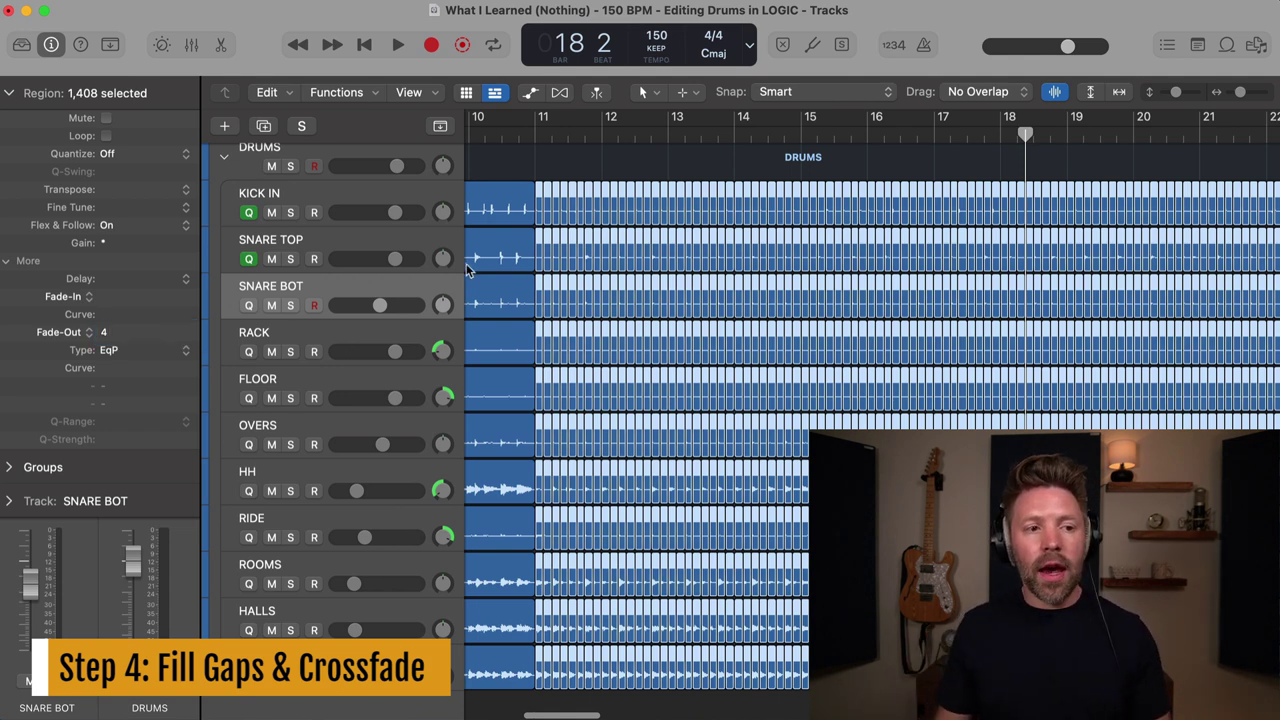
# Check the crossfades at the slice edges, and play the quantized drums from bar 11
pyautogui.hscroll(10, 574, 294)
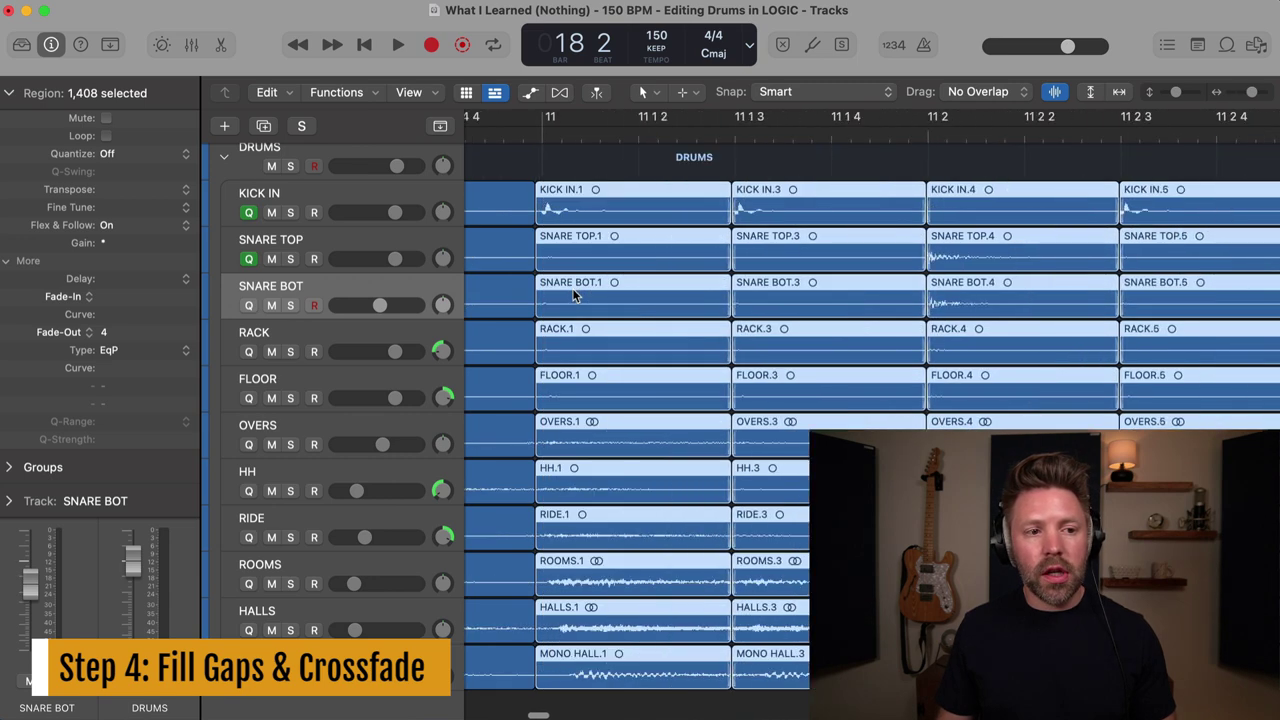
pyautogui.hscroll(-2, 770, 240)
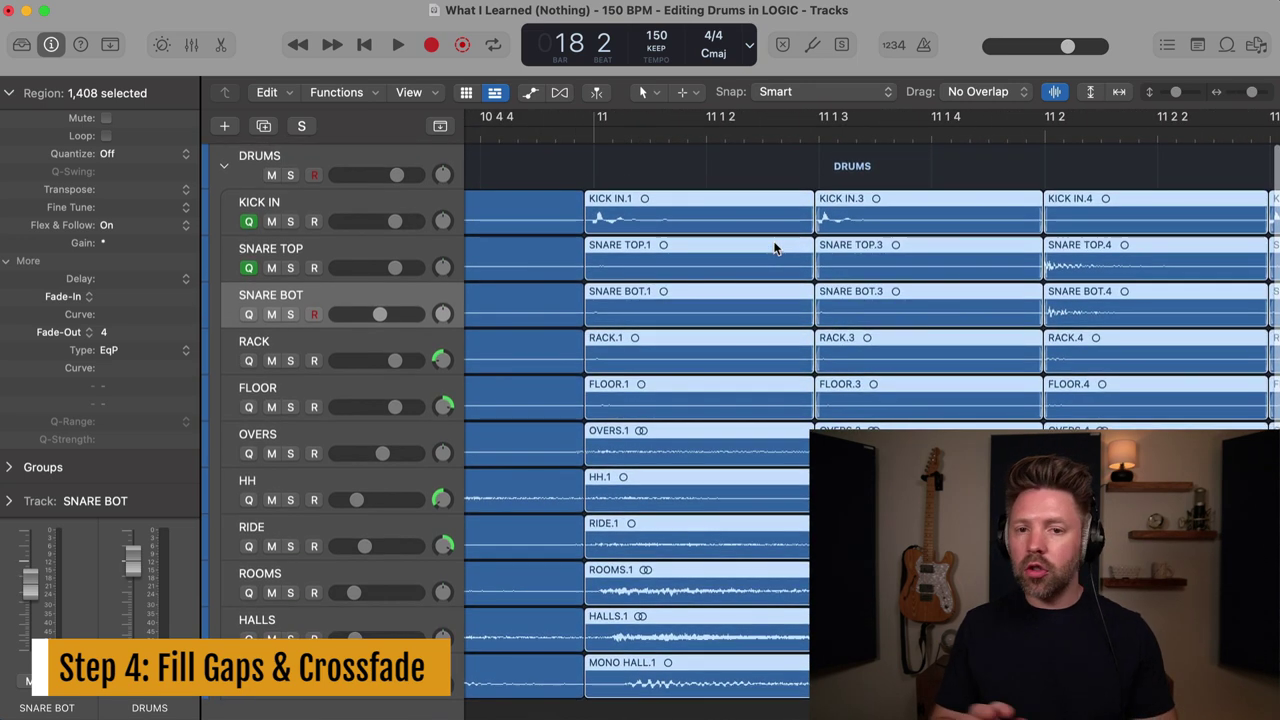
pyautogui.hscroll(-3, 775, 248)
pyautogui.scroll(-3, 691, 126)
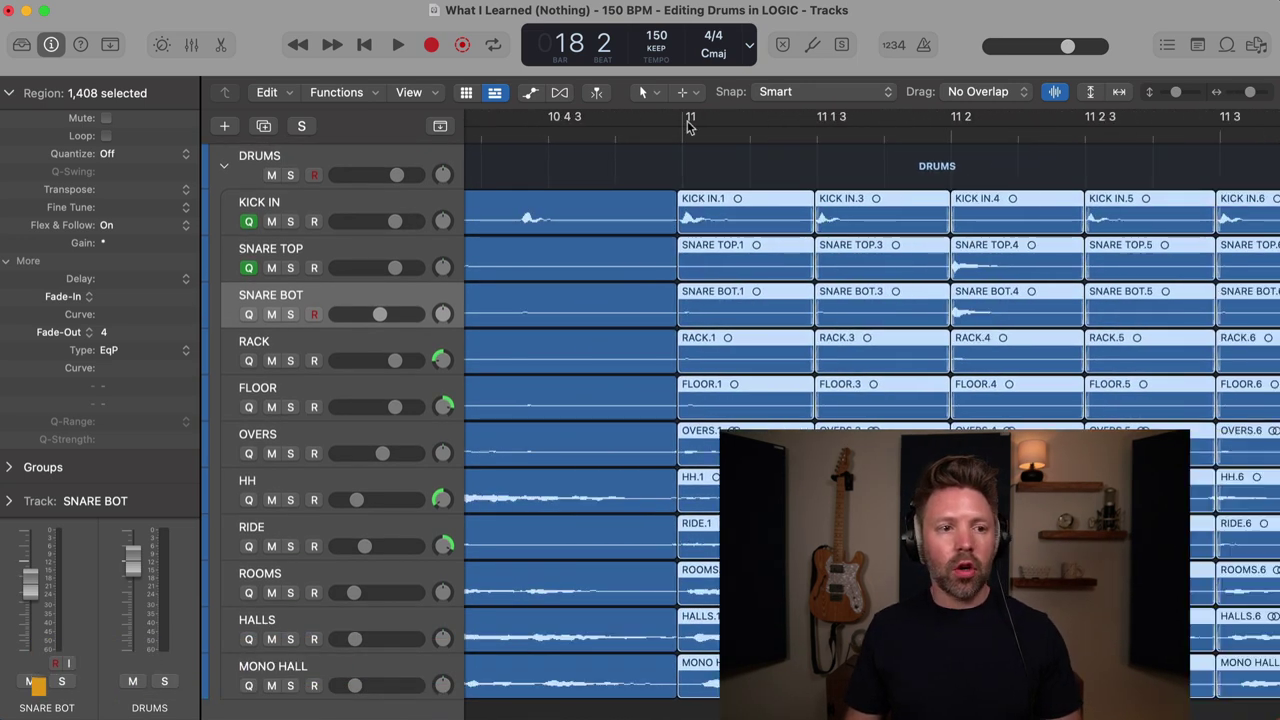
pyautogui.click(683, 129)
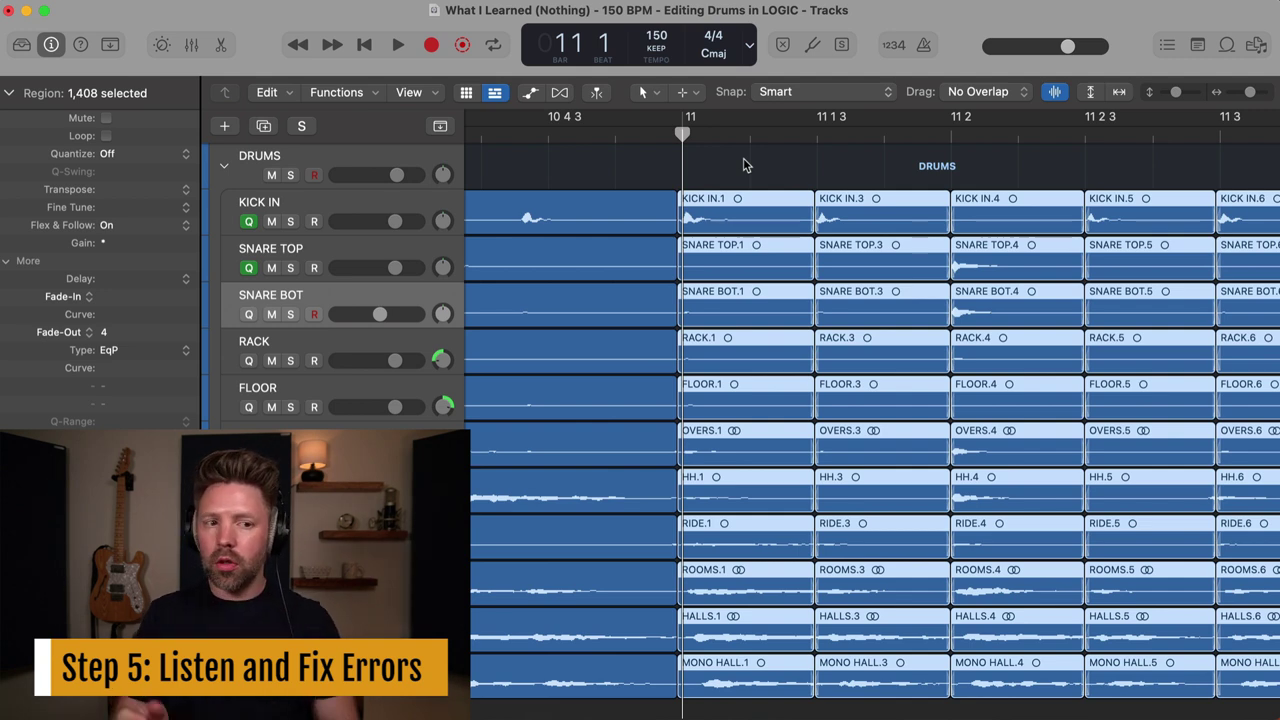
pyautogui.press('super+Left')
pyautogui.press('super+Left')
pyautogui.press('super+Left')
pyautogui.press('space')
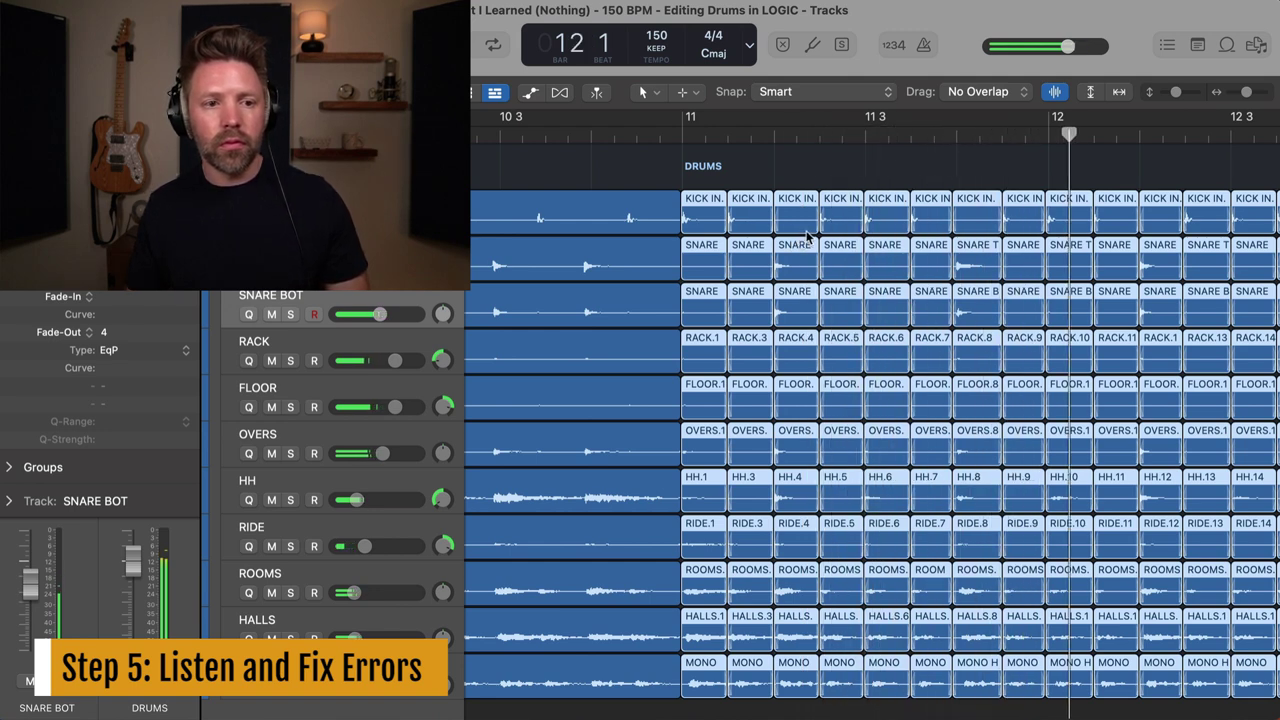
# Play the drums around 11 3 and move the slice boundary before the snare hit at 11 4 slightly earlier on all tracks
pyautogui.click(865, 136)
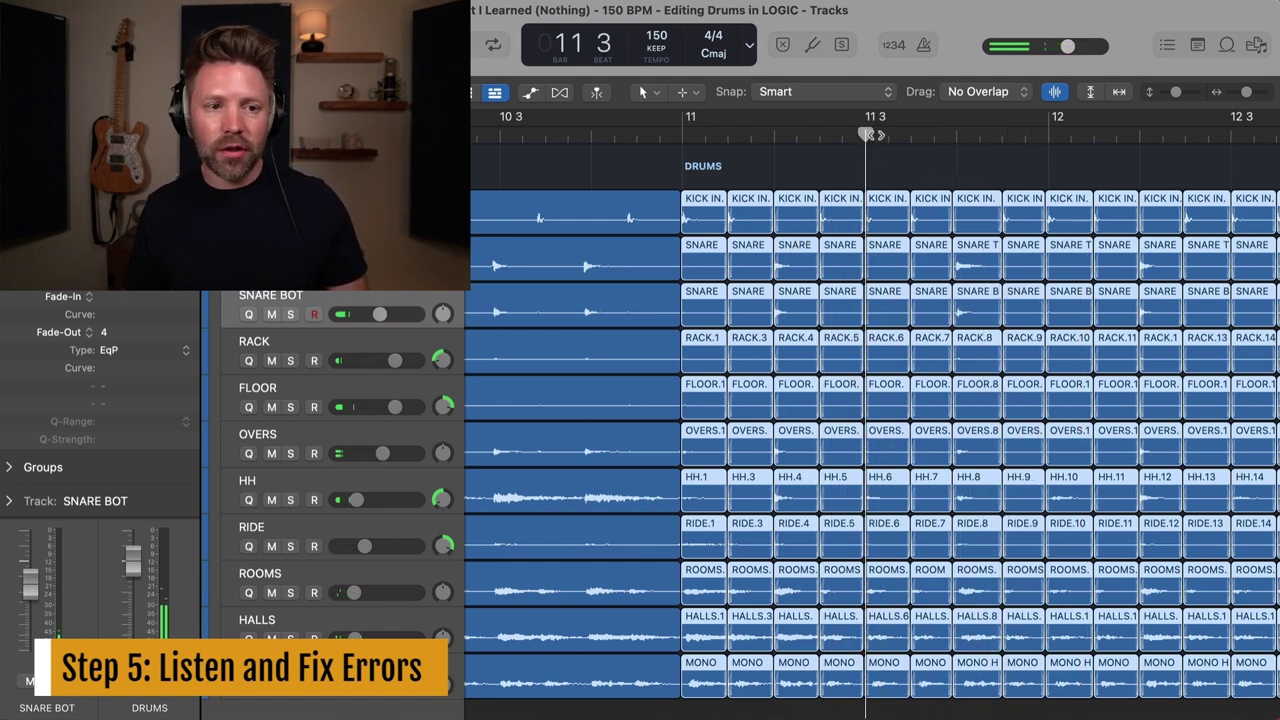
pyautogui.scroll(5, 914, 166)
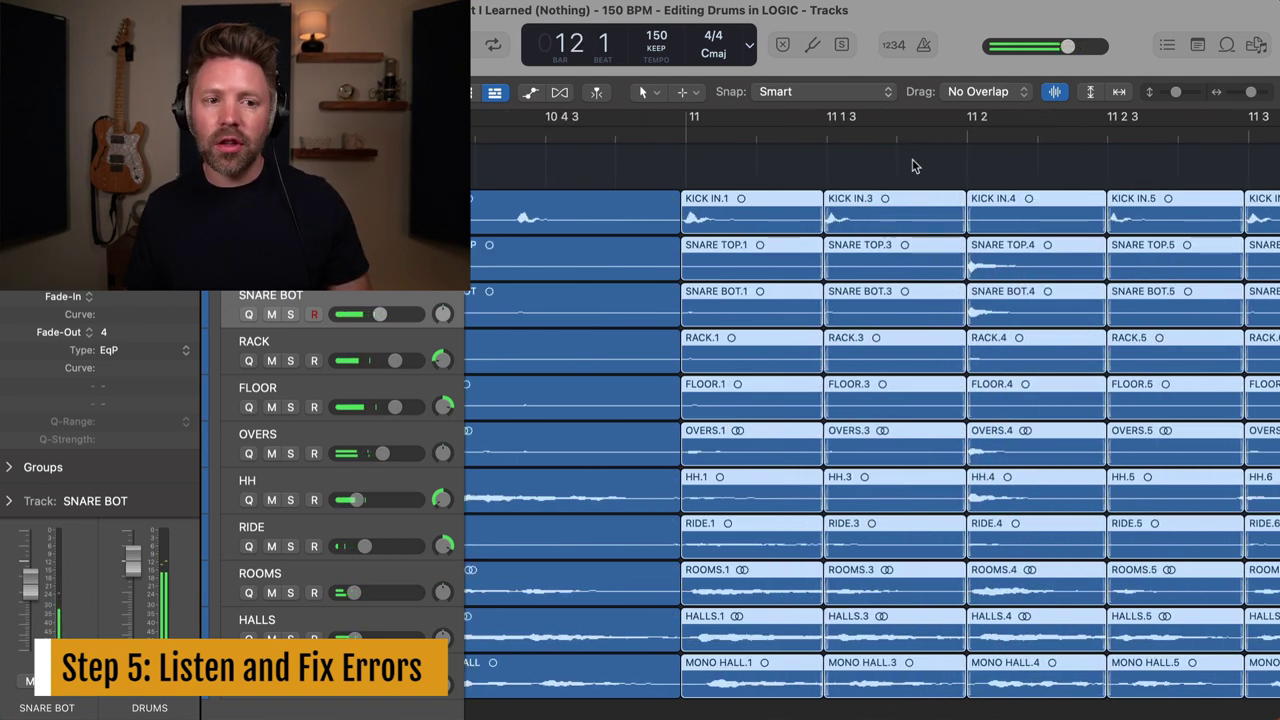
pyautogui.hscroll(7, 911, 165)
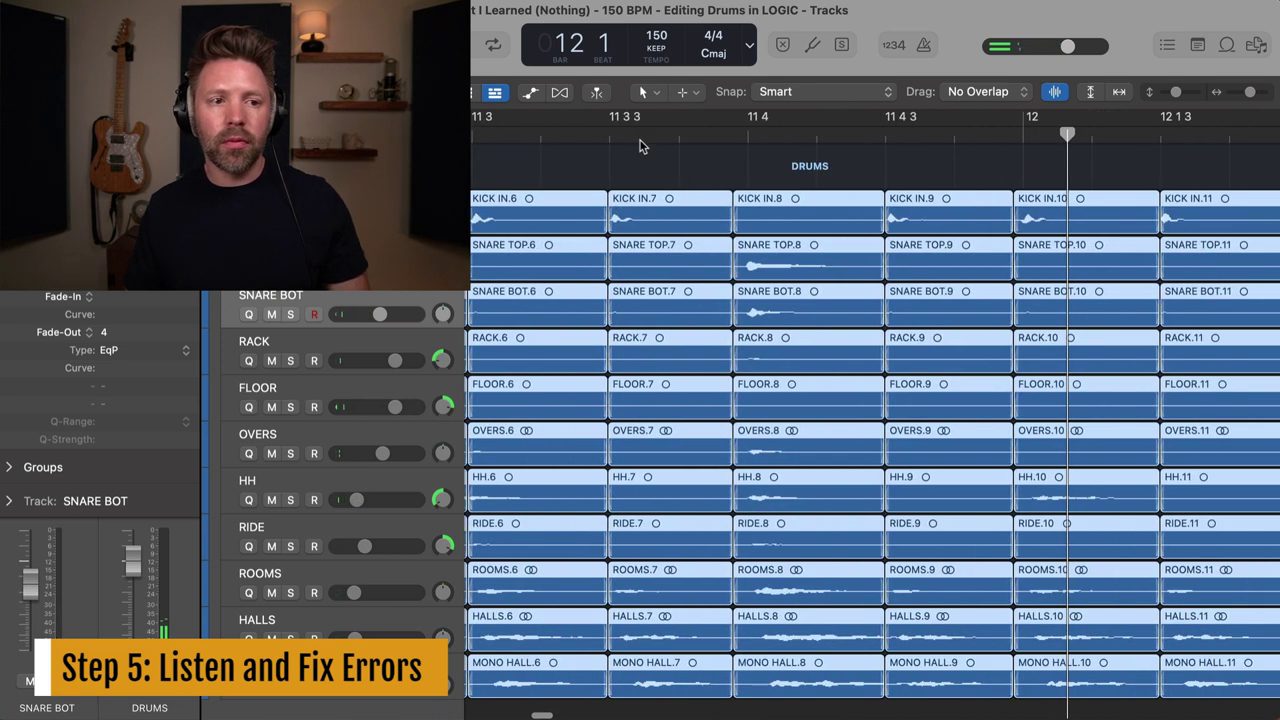
pyautogui.click(575, 132)
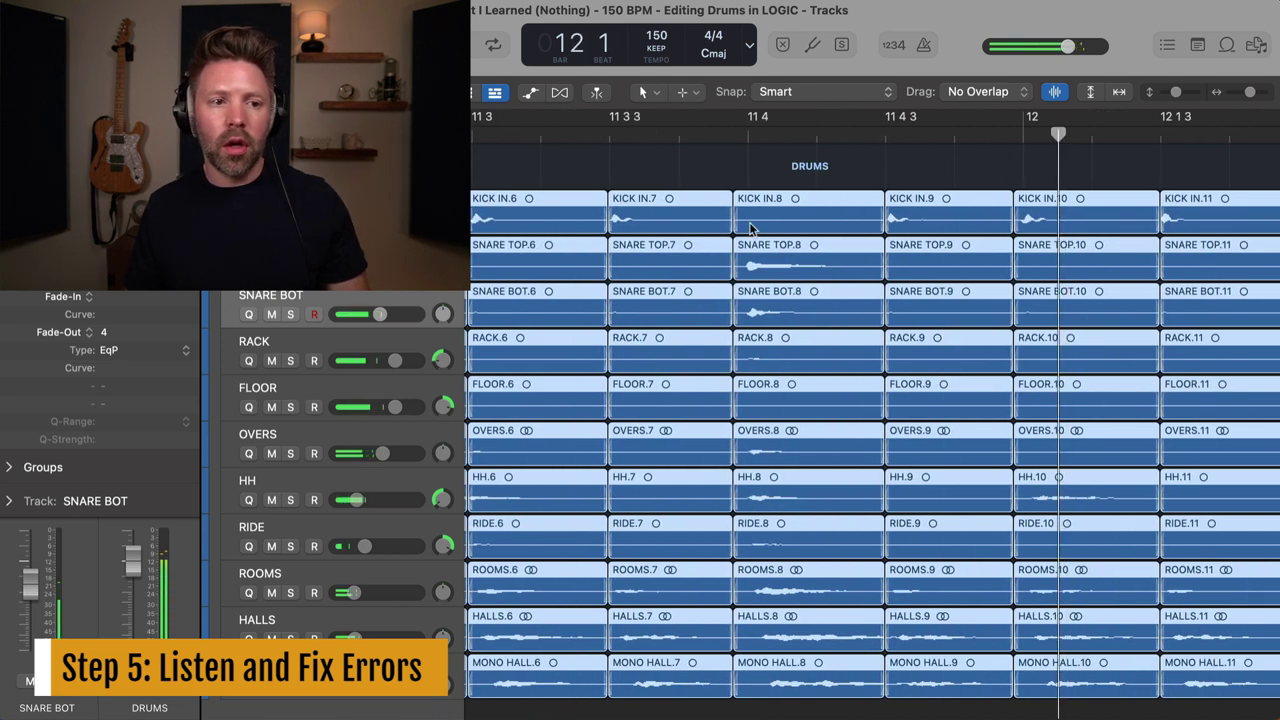
pyautogui.click(722, 178)
pyautogui.moveTo(733, 218); pyautogui.dragTo(727, 218)
# Replay the passage leading into 11 4 to check the adjusted slice boundary, and keep listening into bar 12
pyautogui.doubleClick(535, 132)
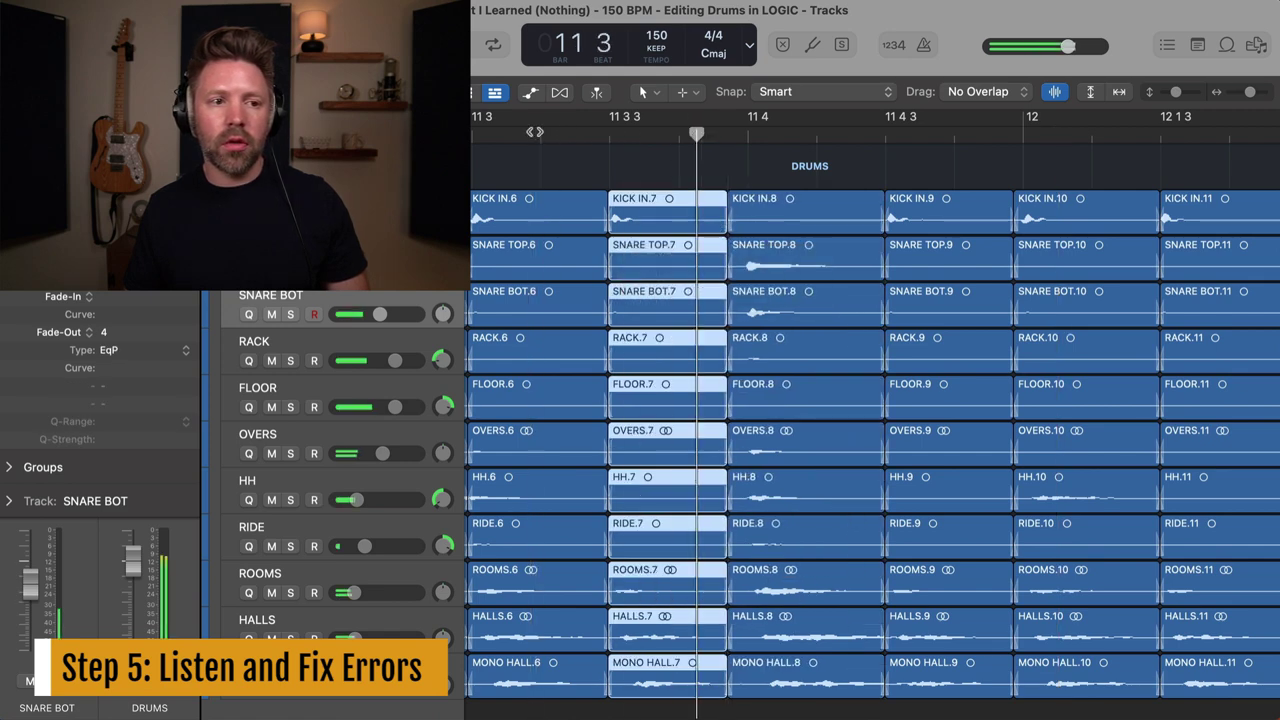
pyautogui.press('space')
pyautogui.hscroll(-3, 511, 132)
pyautogui.click(512, 133)
pyautogui.press('space')
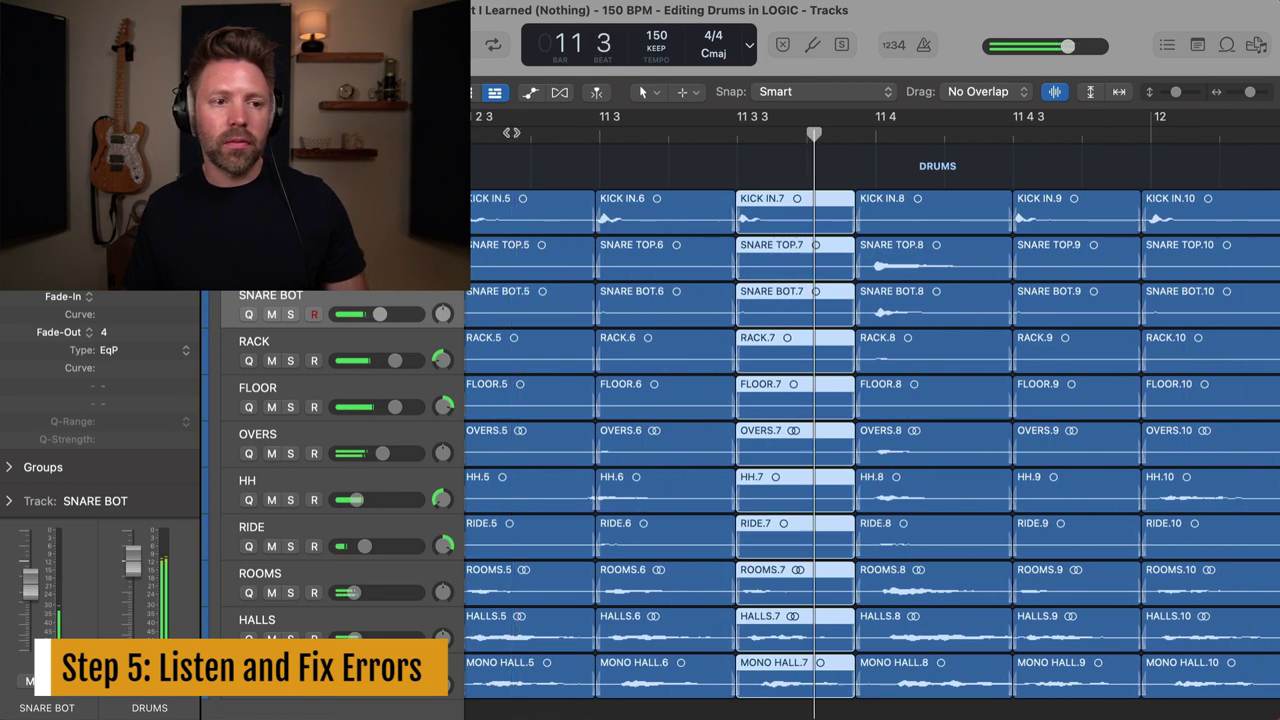
pyautogui.hscroll(9, 700, 215)
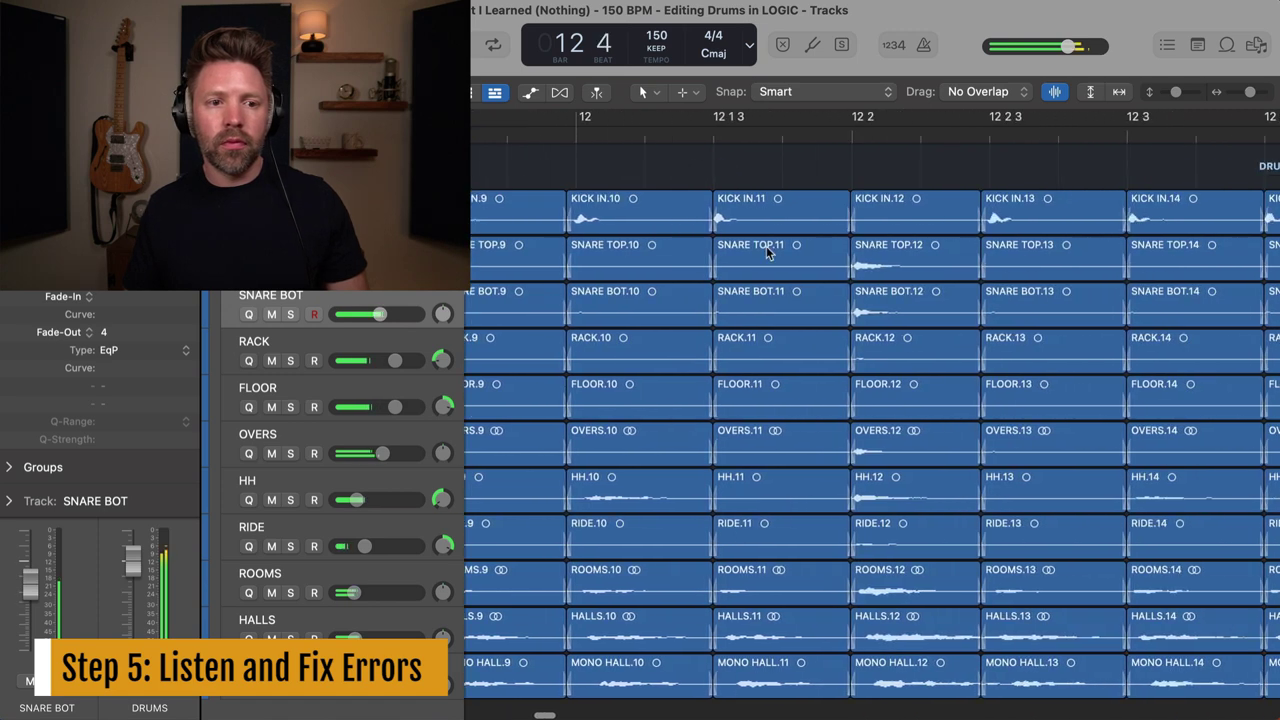
# Listen on through bars 12 and 13 for the next audible edit error and zoom in around it
pyautogui.press('super+Left')
pyautogui.press('super+Left')
pyautogui.press('super+Left')
pyautogui.press('space')
pyautogui.click(854, 133)
pyautogui.scroll(1, 855, 133)
pyautogui.moveTo(855, 133); pyautogui.dragTo(857, 190)
pyautogui.press('space')
# Try moving the slice boundary near 13 4 later, onto the grid line, and undo it
pyautogui.hscroll(2, 1052, 258)
pyautogui.moveTo(1095, 218); pyautogui.dragTo(1106, 300)
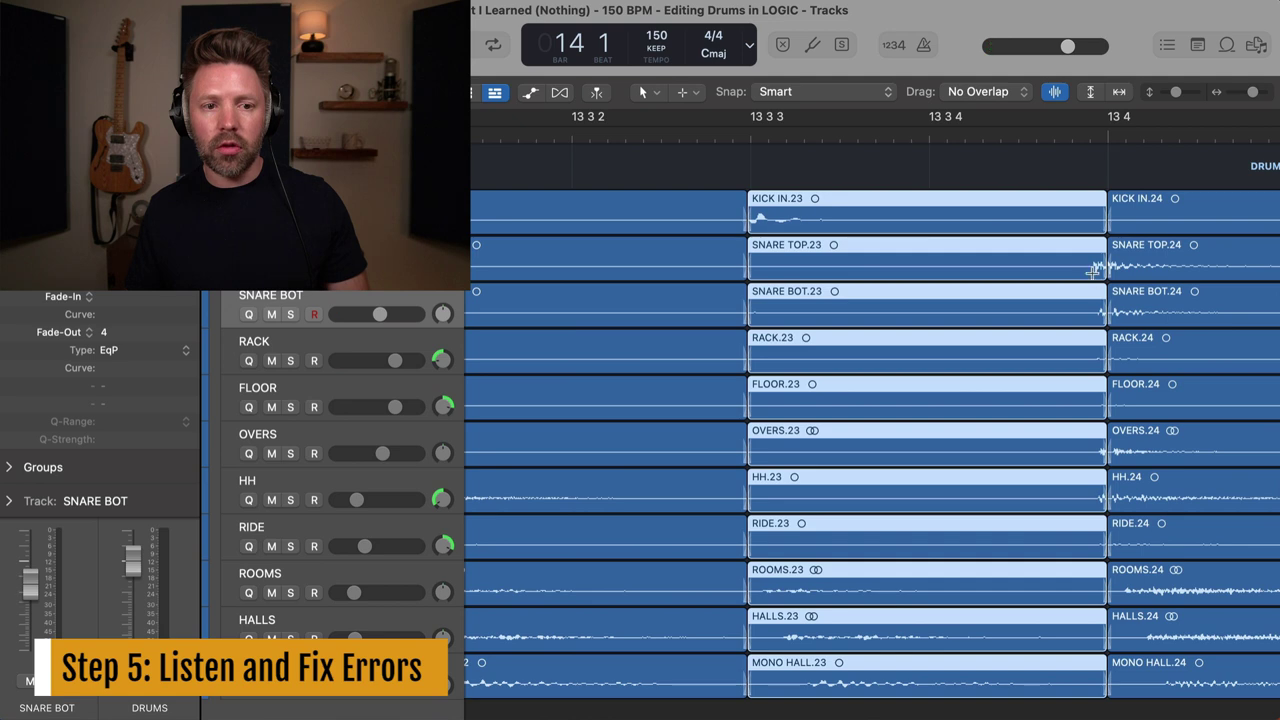
pyautogui.press('super+z')
# Move the slice boundary before the snare hit at 13 4 slightly earlier on all tracks and replay the drums from before it
pyautogui.click(1095, 203)
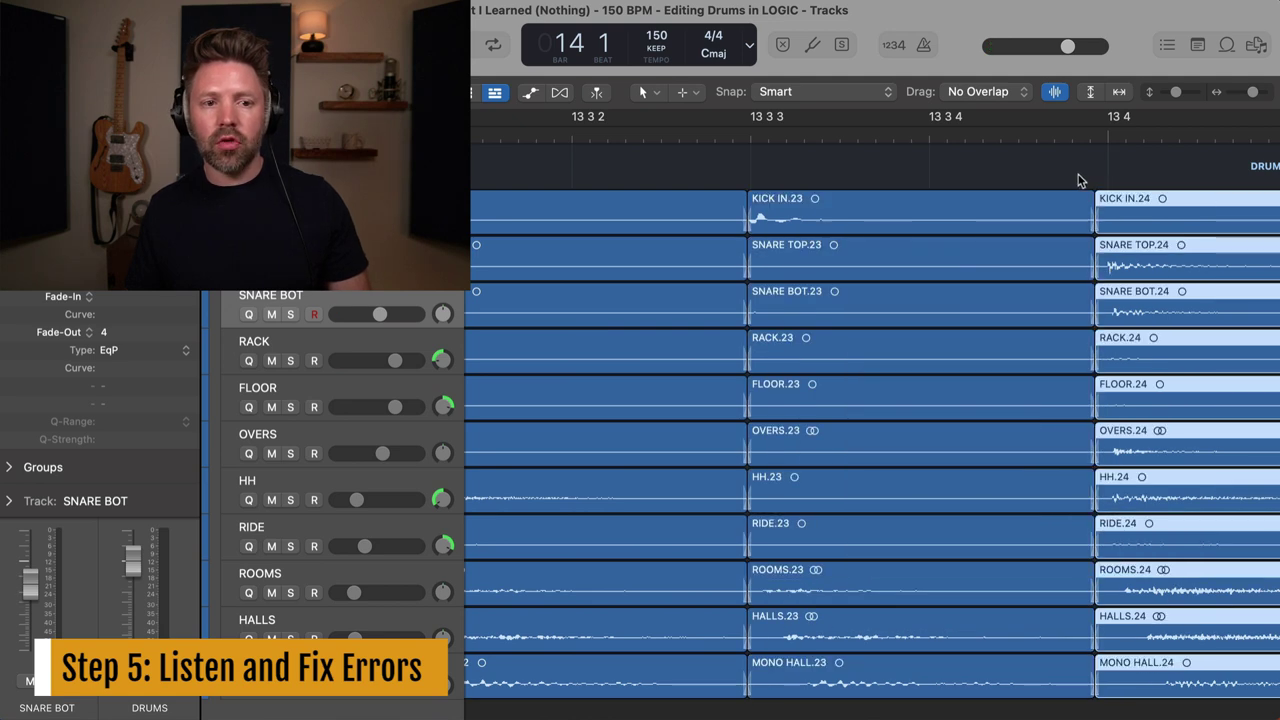
pyautogui.moveTo(1094, 210); pyautogui.dragTo(1085, 210)
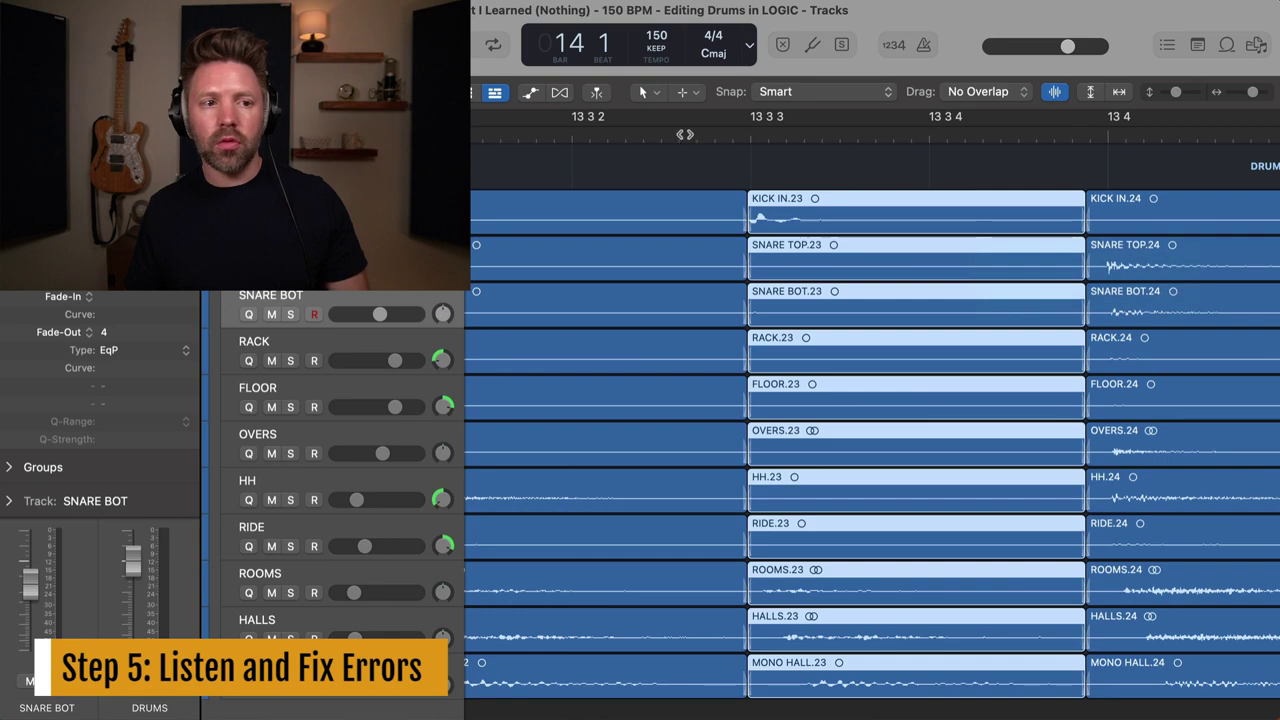
pyautogui.press('space')
pyautogui.press('super+Left')
pyautogui.press('super+Left')
pyautogui.press('super+Left')
pyautogui.press('super+Left')
pyautogui.press('super+Left')
pyautogui.press('super+Left')
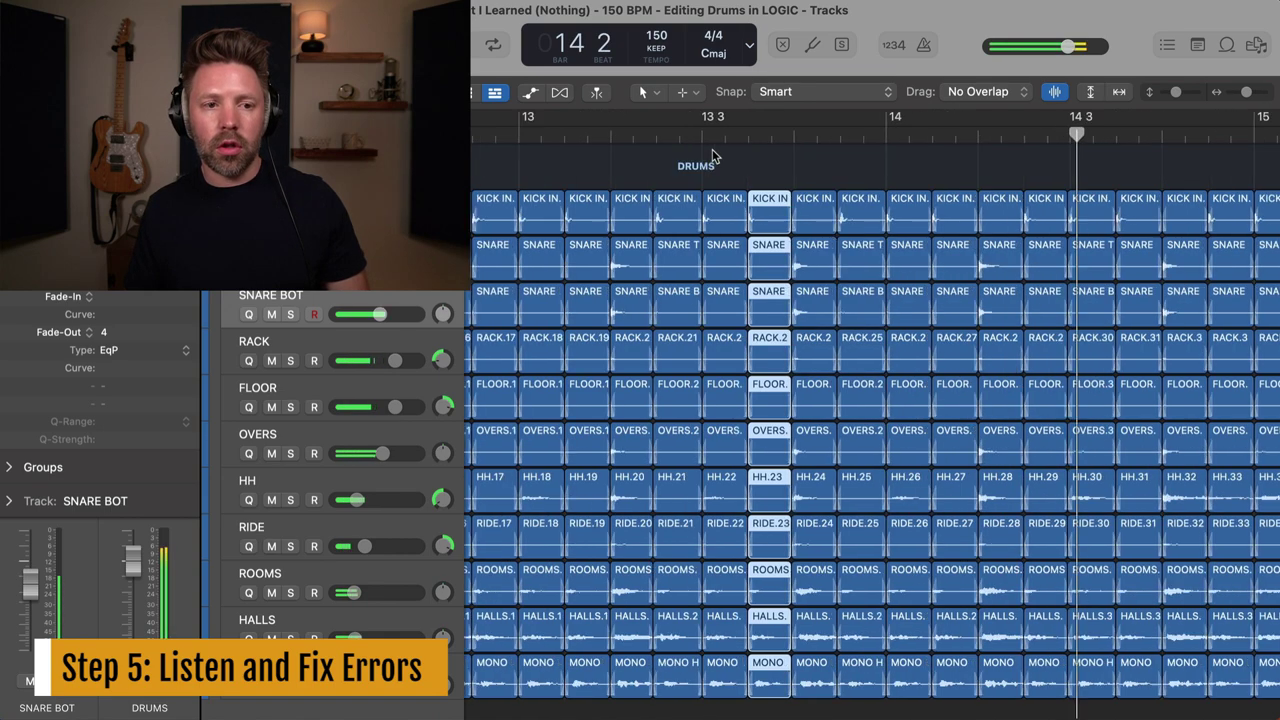
# Move the slice boundary before the snare hit at 19 2 slightly earlier on all tracks and continue listening through bar 20
pyautogui.hscroll(3, 713, 151)
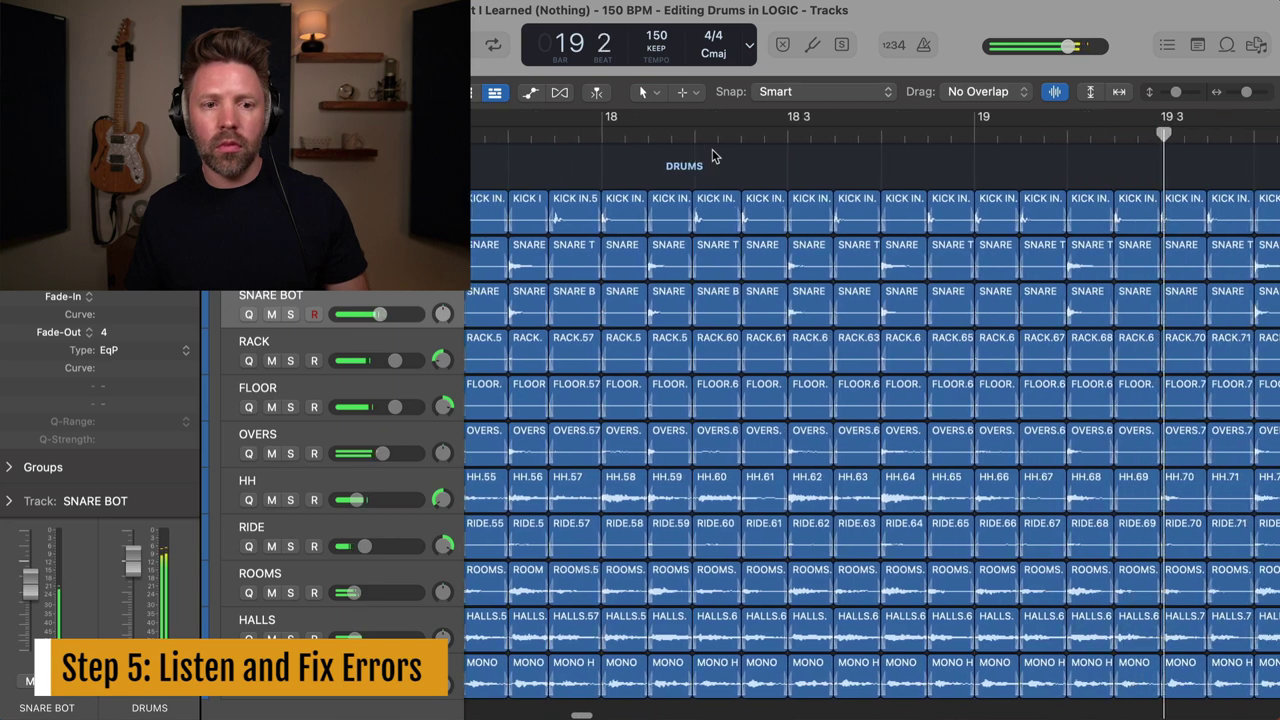
pyautogui.moveTo(1008, 133); pyautogui.dragTo(1080, 215)
pyautogui.press('space')
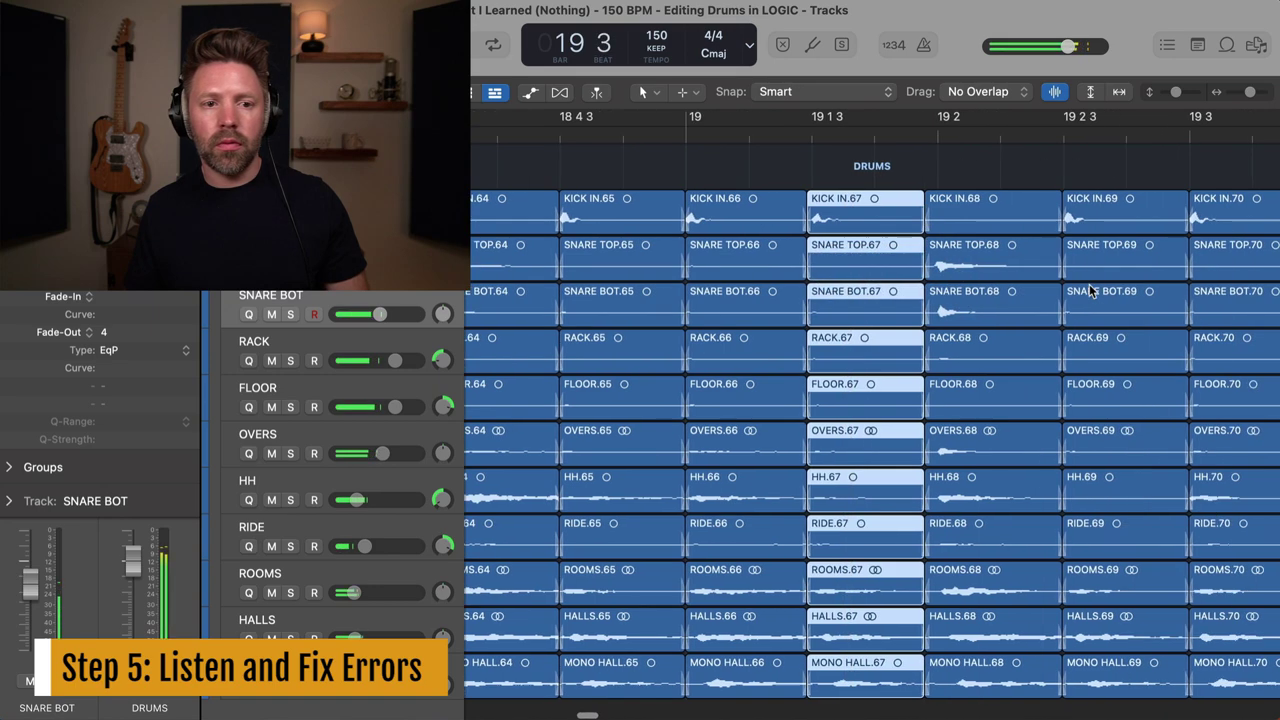
pyautogui.press('super+Left')
pyautogui.press('super+Left')
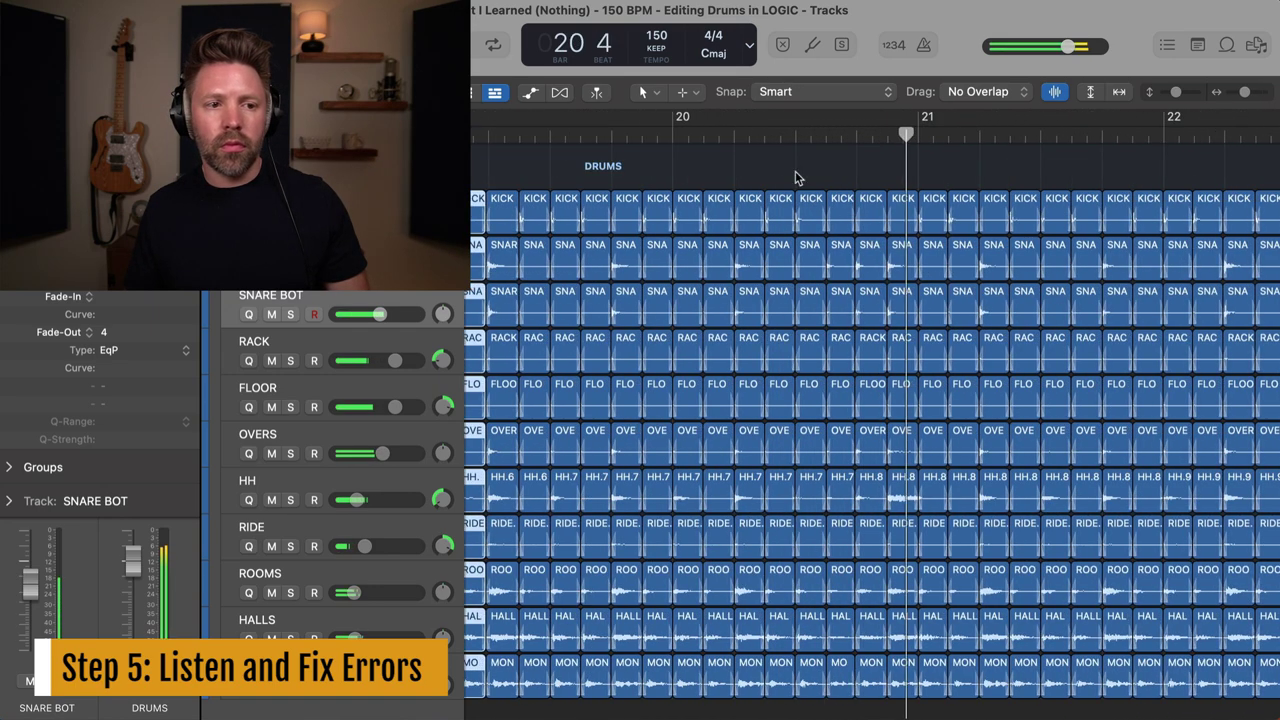
# Replay bar 20, move the slice boundary before the snare hit at 20 2 slightly earlier on all tracks, and listen again
pyautogui.click(703, 136)
pyautogui.press('super+Right')
pyautogui.press('super+Right')
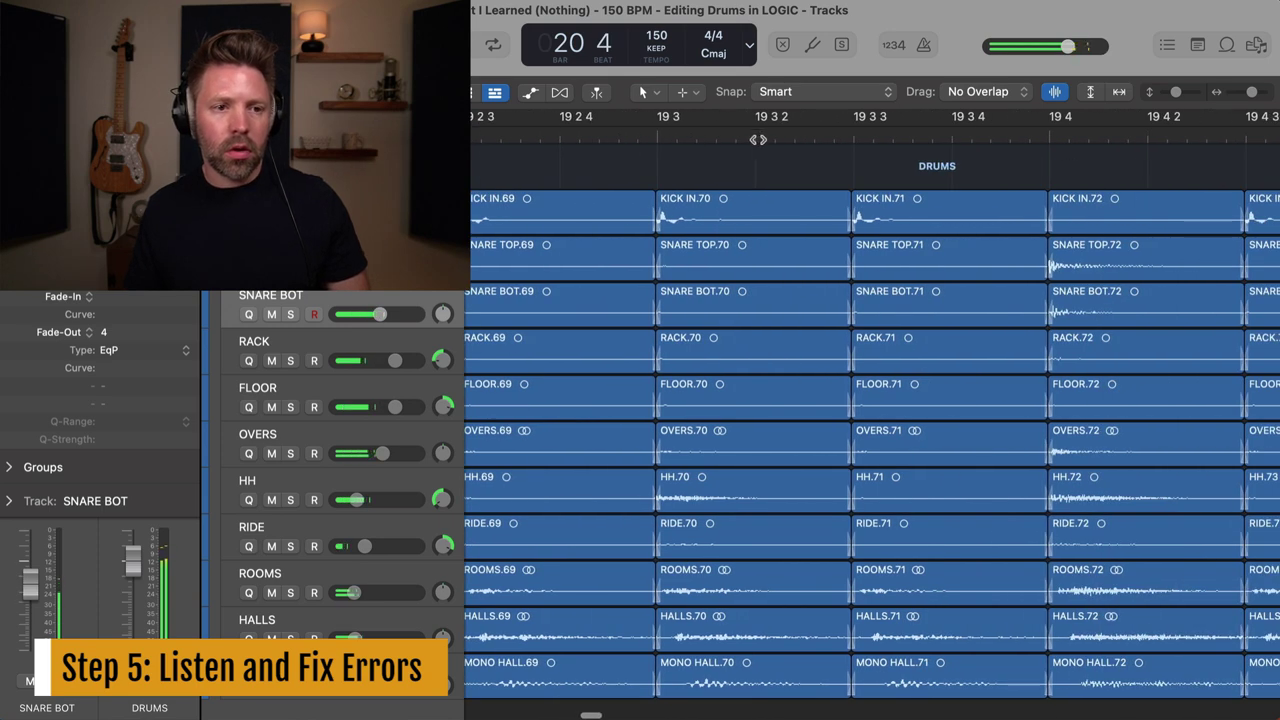
pyautogui.press('super+Left')
pyautogui.press('super+Left')
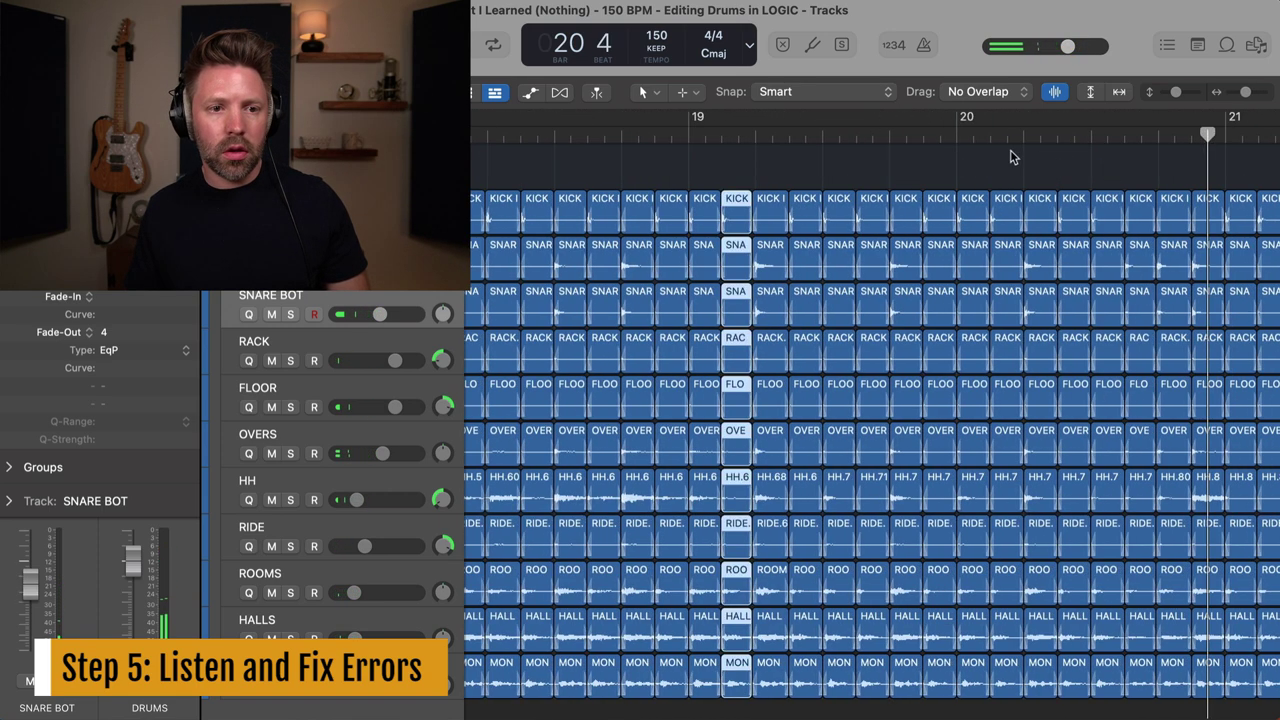
pyautogui.press('super+Right')
pyautogui.press('super+Right')
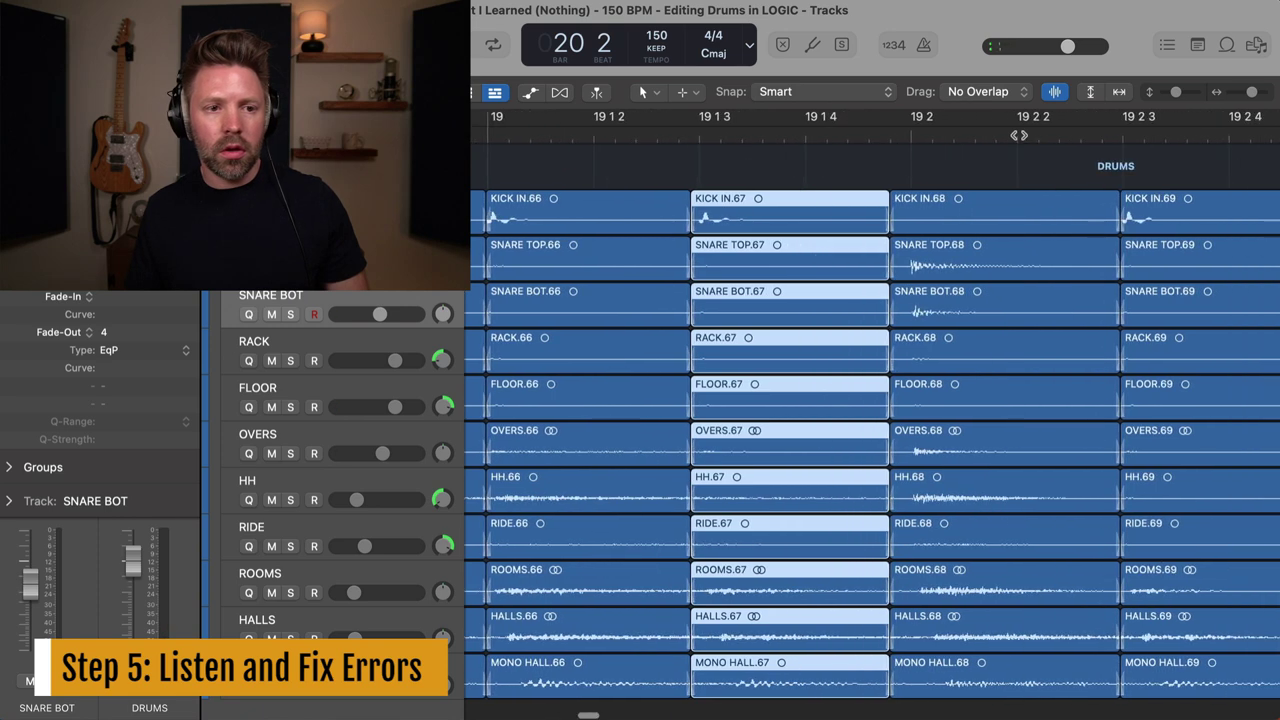
pyautogui.hscroll(3, 1020, 150)
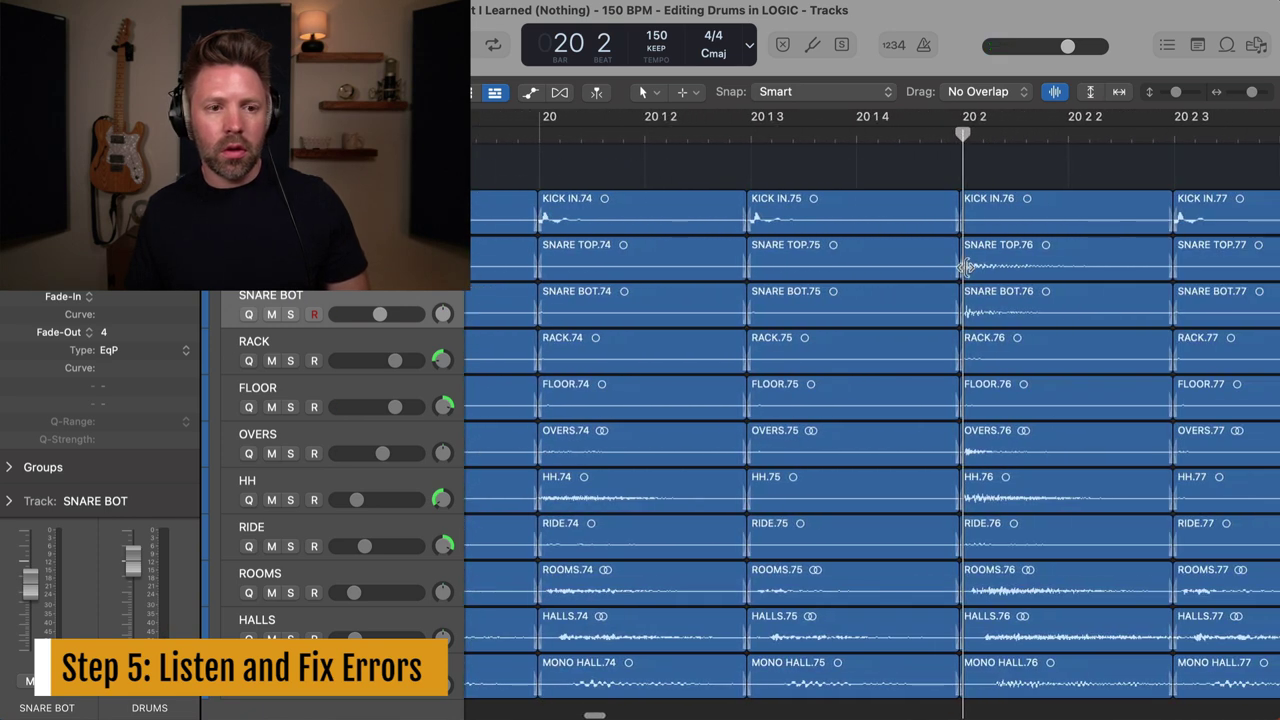
pyautogui.moveTo(960, 266); pyautogui.dragTo(945, 268)
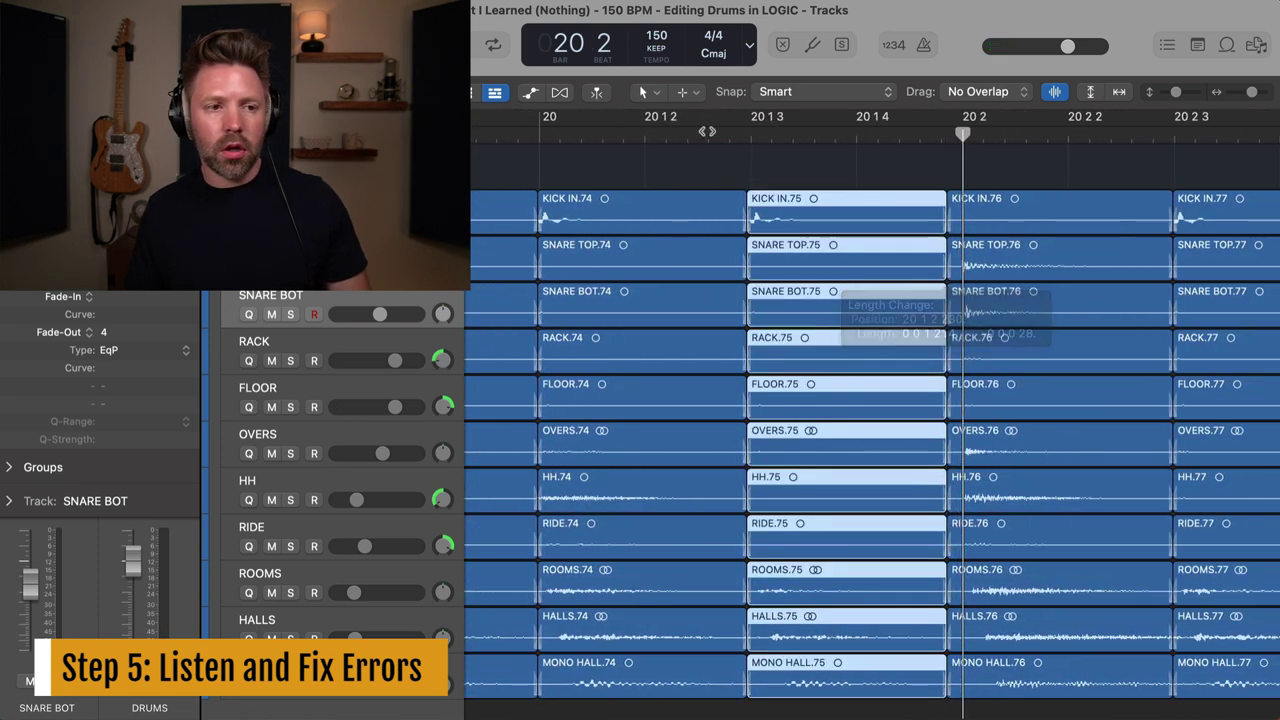
pyautogui.click(679, 126)
pyautogui.press('space')
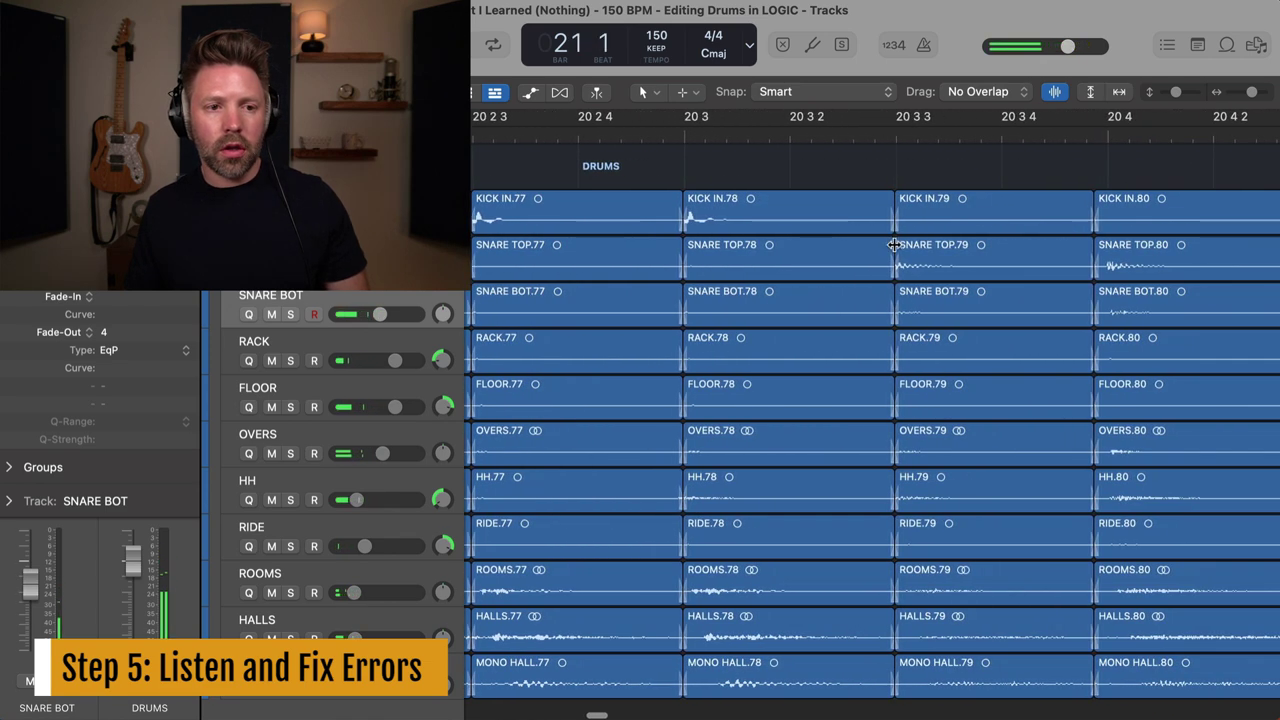
# Move the slice boundaries before the snare hits at 20 3 3 and 20 4 3 slightly earlier on all drum tracks
pyautogui.click(897, 258)
pyautogui.moveTo(893, 258); pyautogui.dragTo(877, 258)
pyautogui.moveTo(1096, 263); pyautogui.dragTo(1006, 258)
pyautogui.hscroll(5, 1058, 256)
pyautogui.hscroll(-8, 900, 236)
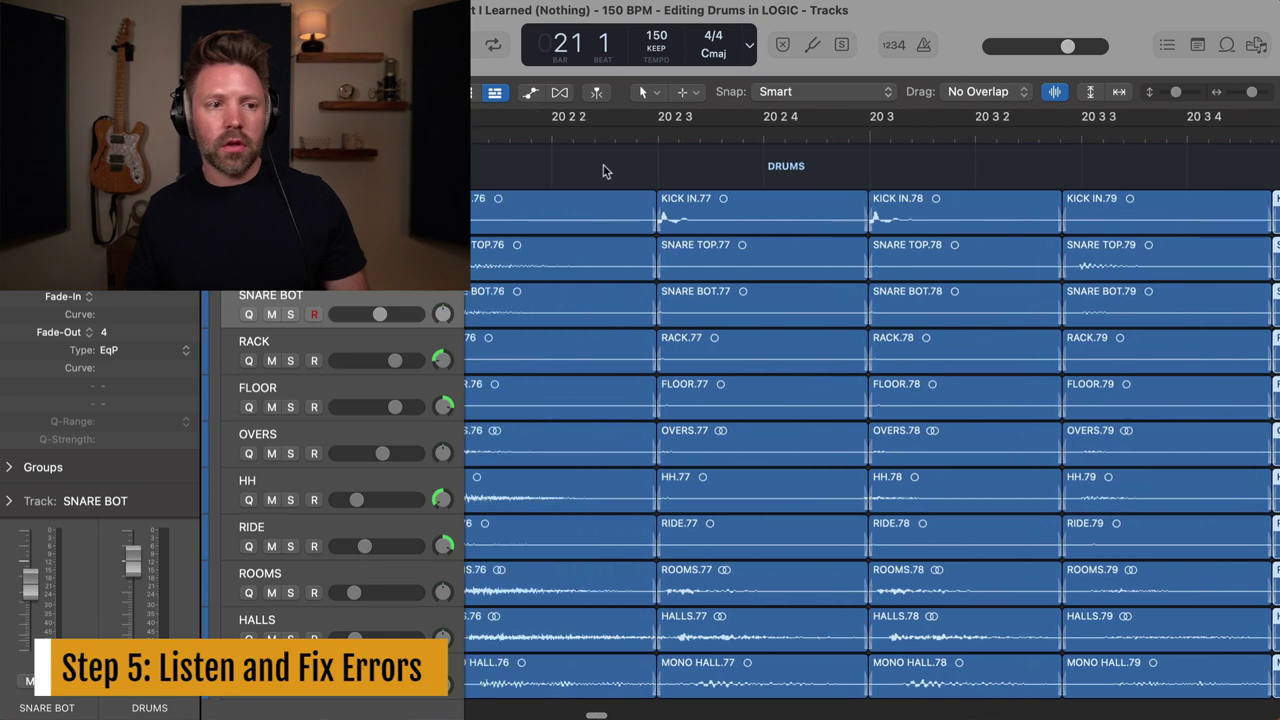
# Listen through bar 21 and move the slice boundary before the snare hit at 21 4 slightly earlier on all tracks
pyautogui.press('space')
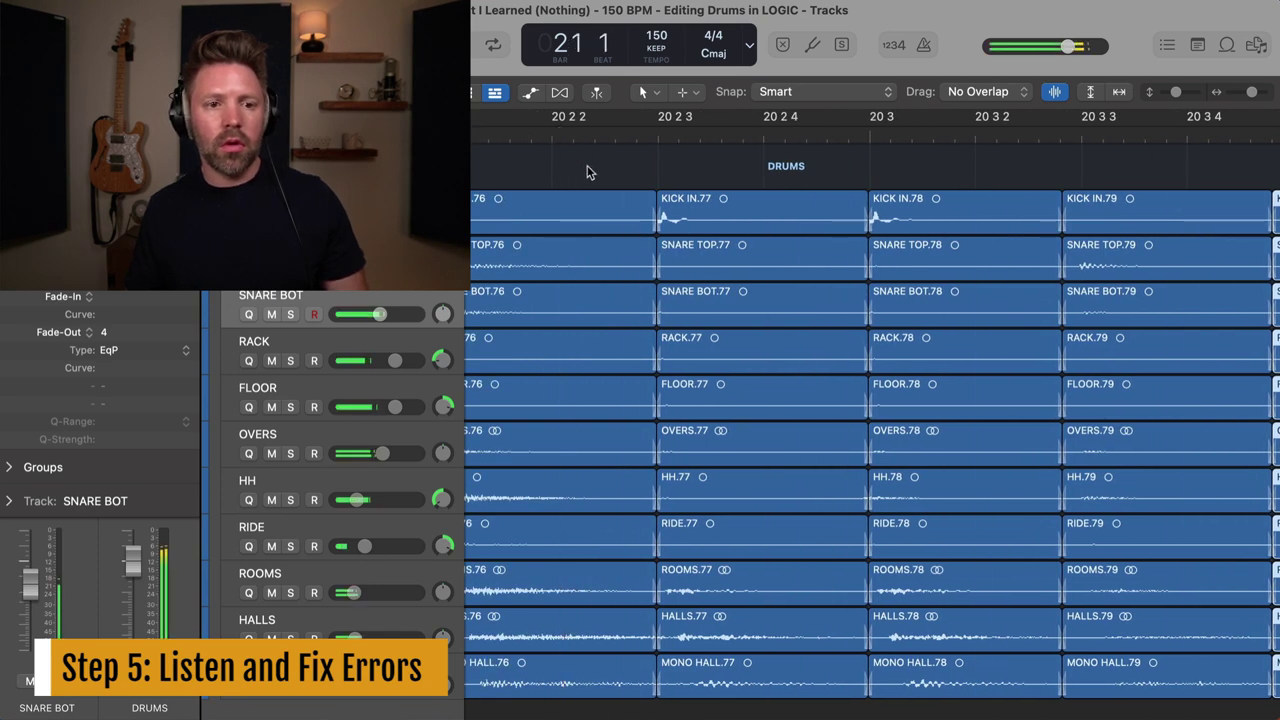
pyautogui.hscroll(12, 704, 232)
pyautogui.press('space')
pyautogui.press('super+Left')
pyautogui.press('super+Left')
pyautogui.press('super+Left')
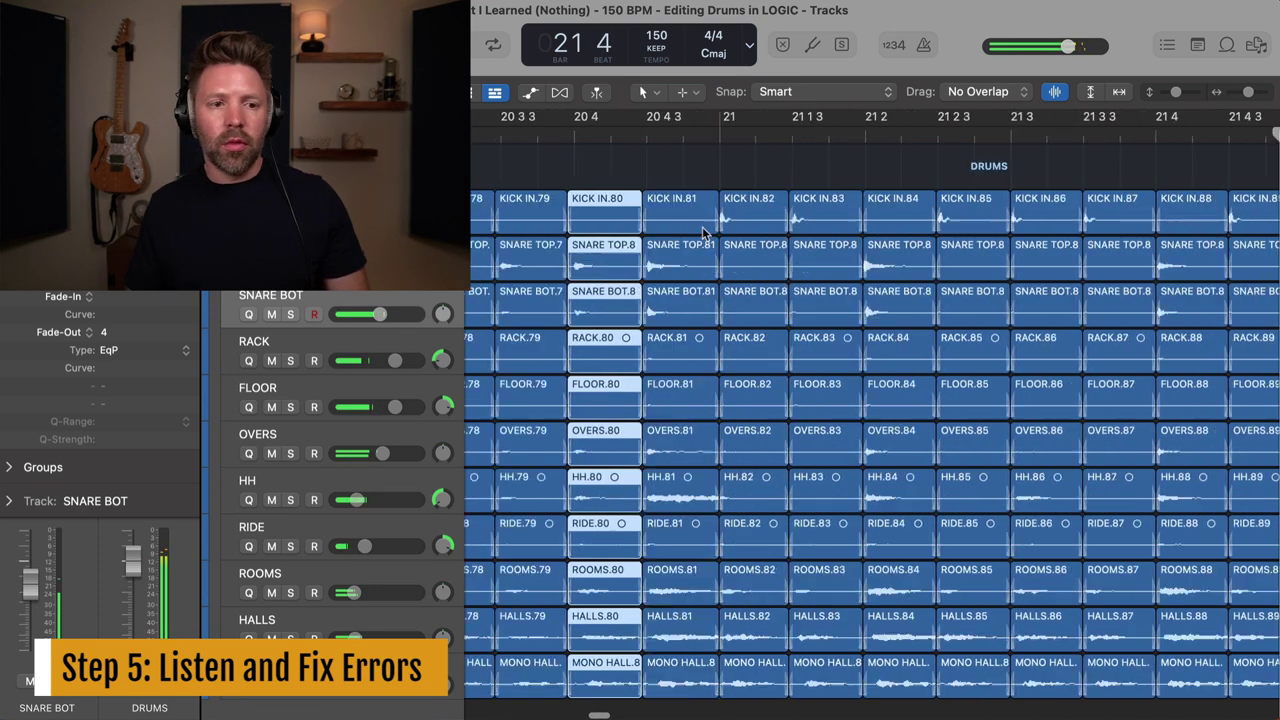
pyautogui.hscroll(4, 703, 232)
pyautogui.hscroll(2, 702, 226)
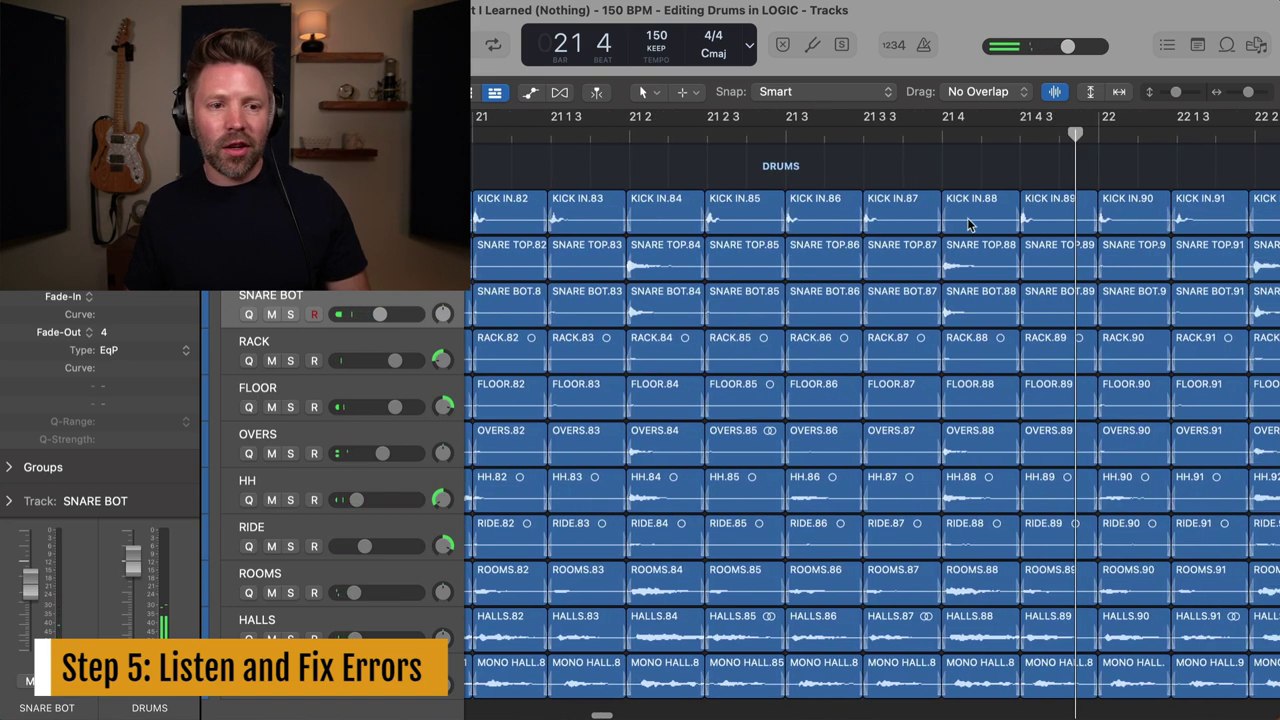
pyautogui.moveTo(942, 218); pyautogui.dragTo(932, 218)
pyautogui.press('space')
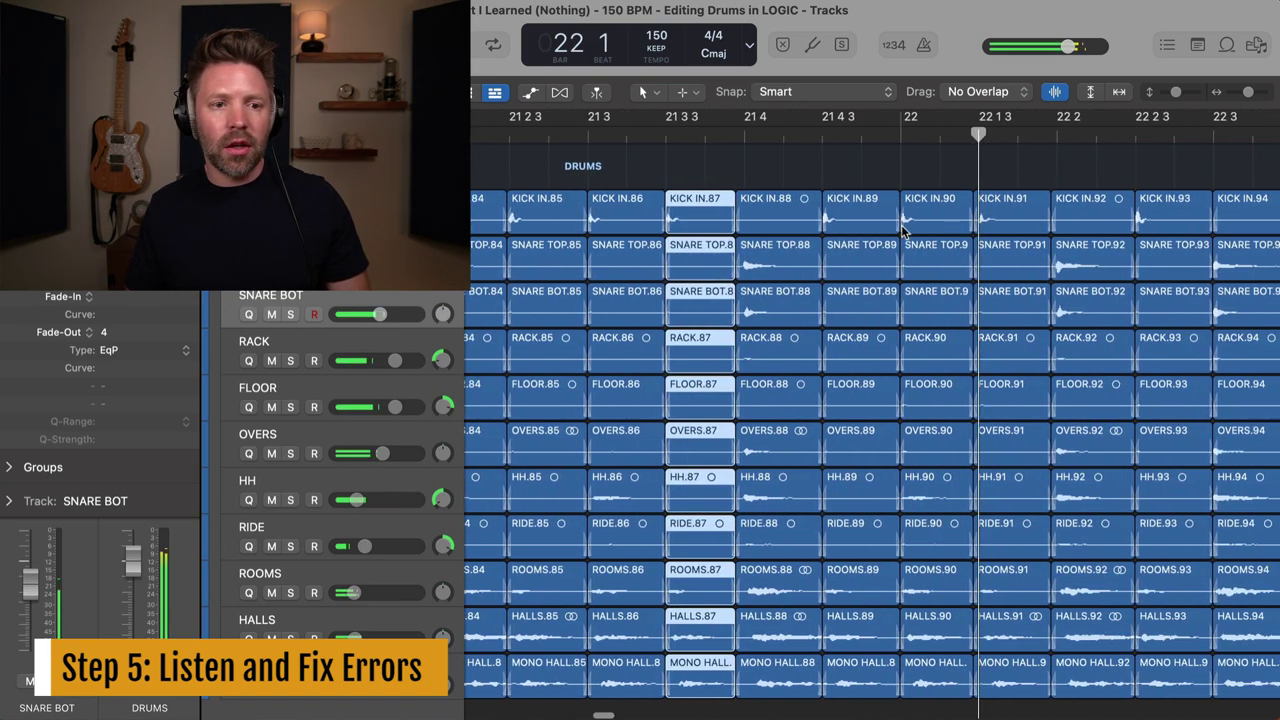
# Move the slice boundary before the snare hit at 22 2 slightly earlier on all tracks and replay from bar 22
pyautogui.hscroll(2, 902, 231)
pyautogui.press('space')
pyautogui.click(959, 218)
pyautogui.moveTo(957, 218); pyautogui.dragTo(955, 218)
pyautogui.doubleClick(806, 141)
pyautogui.hscroll(4, 831, 176)
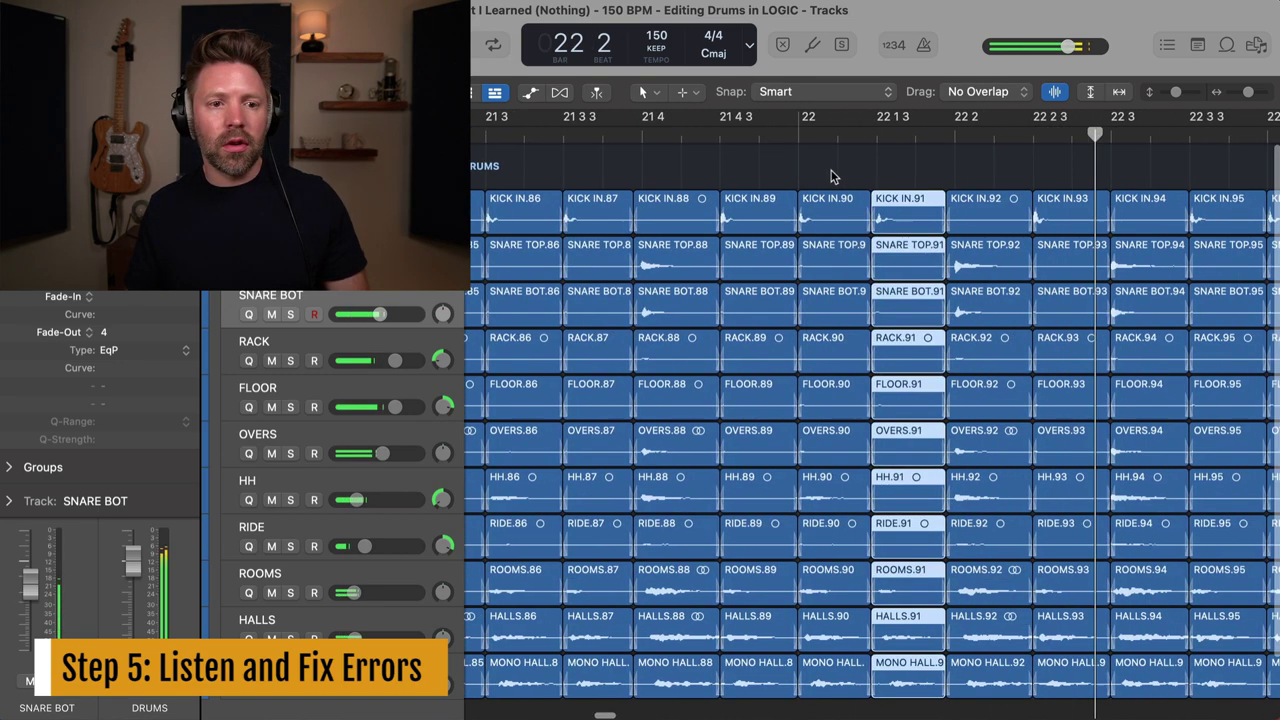
# Move the slice boundaries before the snare hits at 24 4 and 26 1 3 slightly earlier, and replay from bar 26
pyautogui.moveTo(915, 222); pyautogui.dragTo(904, 208)
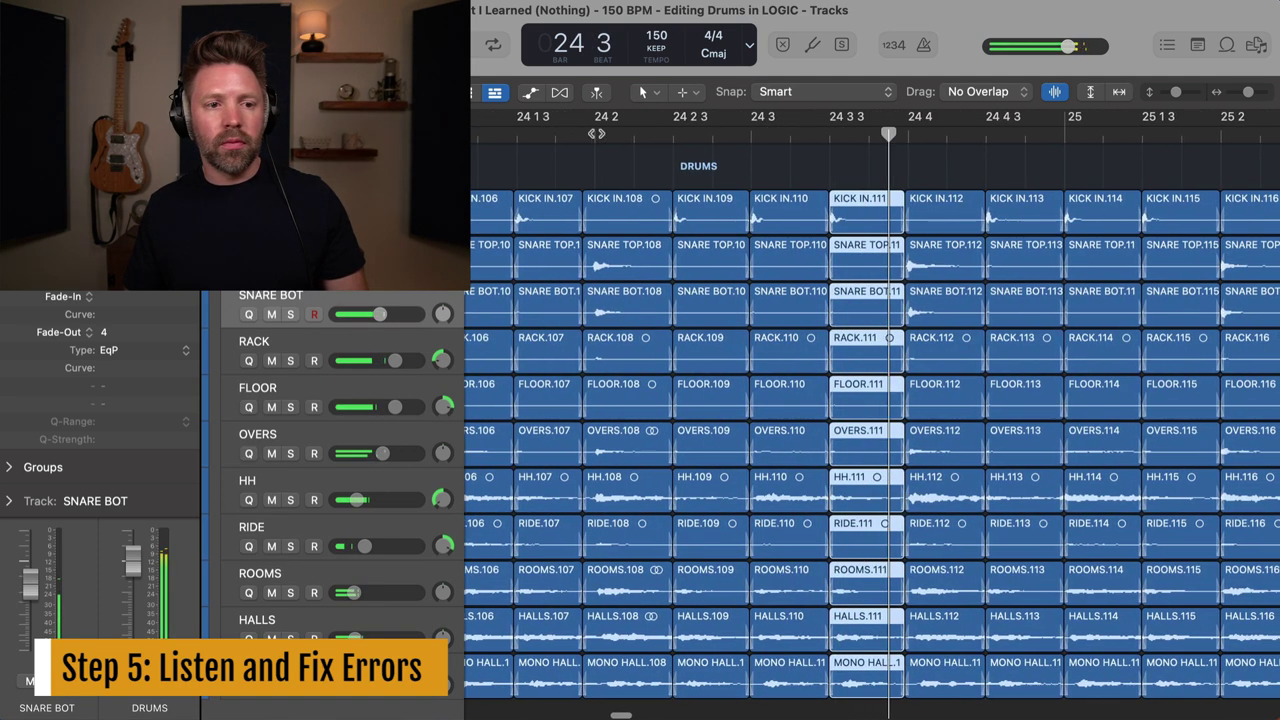
pyautogui.moveTo(900, 218); pyautogui.dragTo(893, 218)
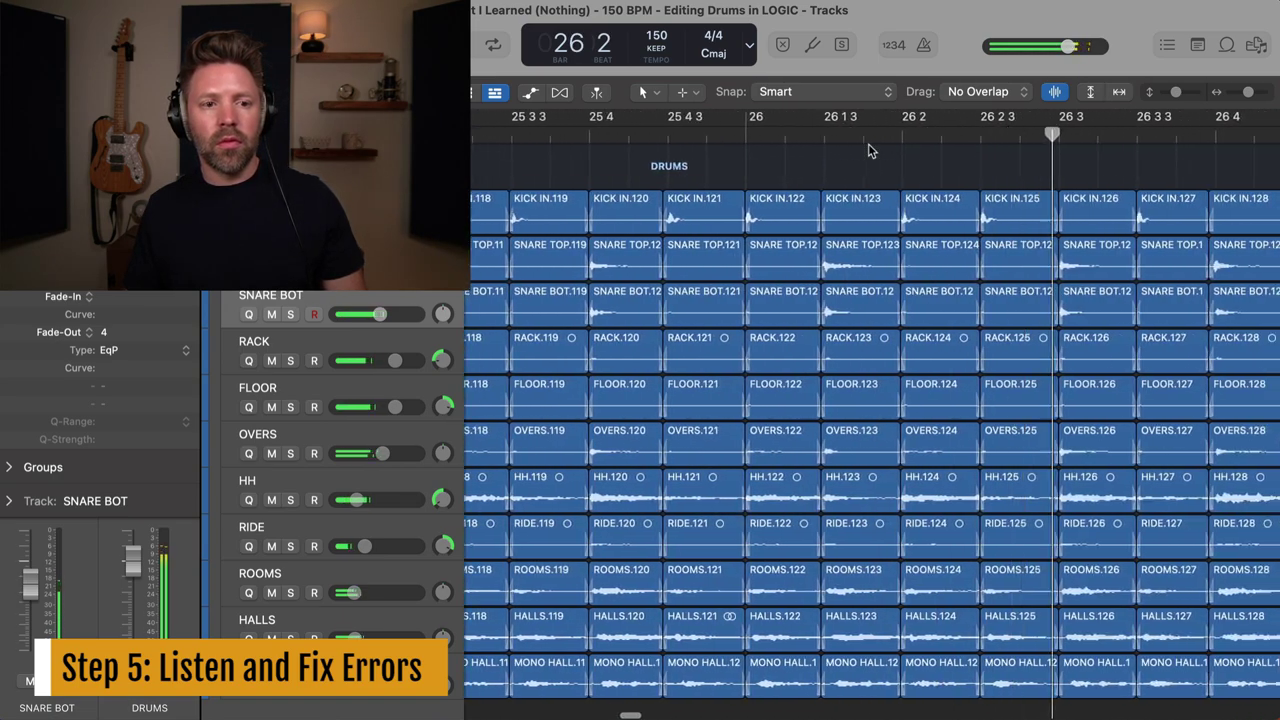
pyautogui.click(820, 221)
pyautogui.moveTo(818, 208); pyautogui.dragTo(814, 208)
pyautogui.click(749, 134)
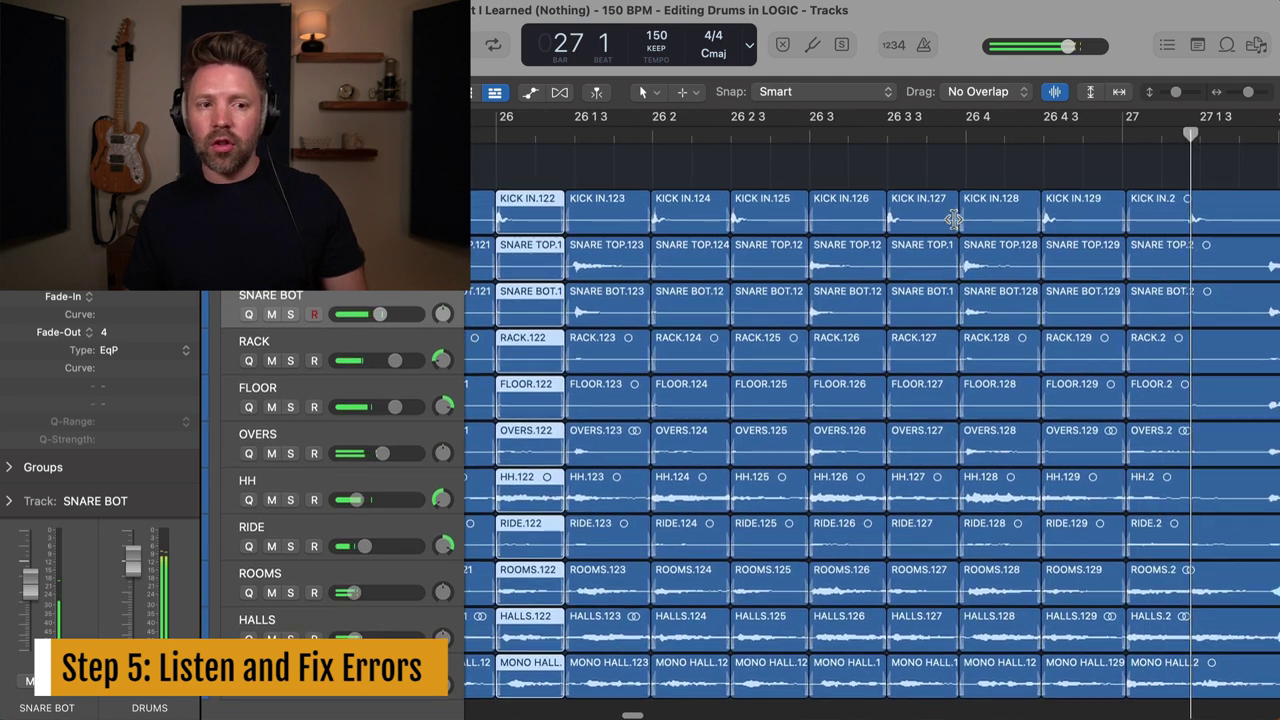
# Move the slice boundary before the snare hit at 26 4 slightly earlier on all tracks and replay to the end of the slices
pyautogui.moveTo(958, 221); pyautogui.dragTo(952, 213)
pyautogui.doubleClick(741, 134)
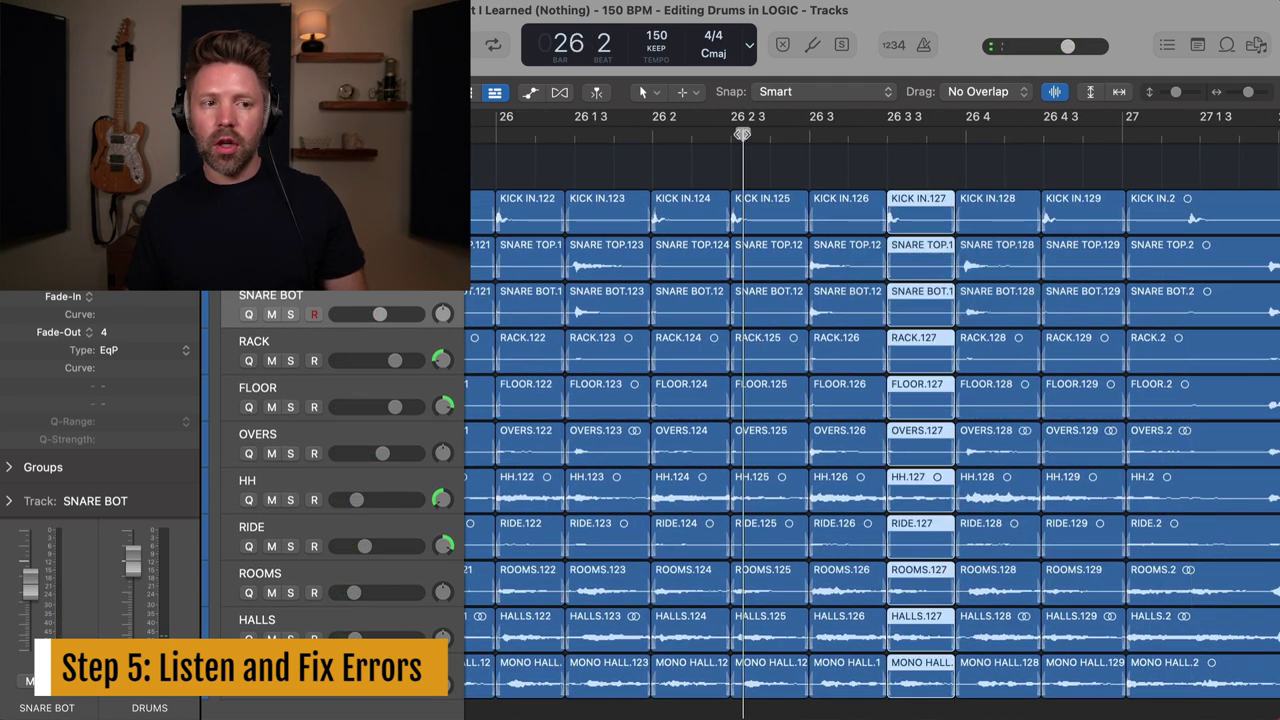
pyautogui.press('super+Left')
pyautogui.press('super+Left')
pyautogui.press('super+Left')
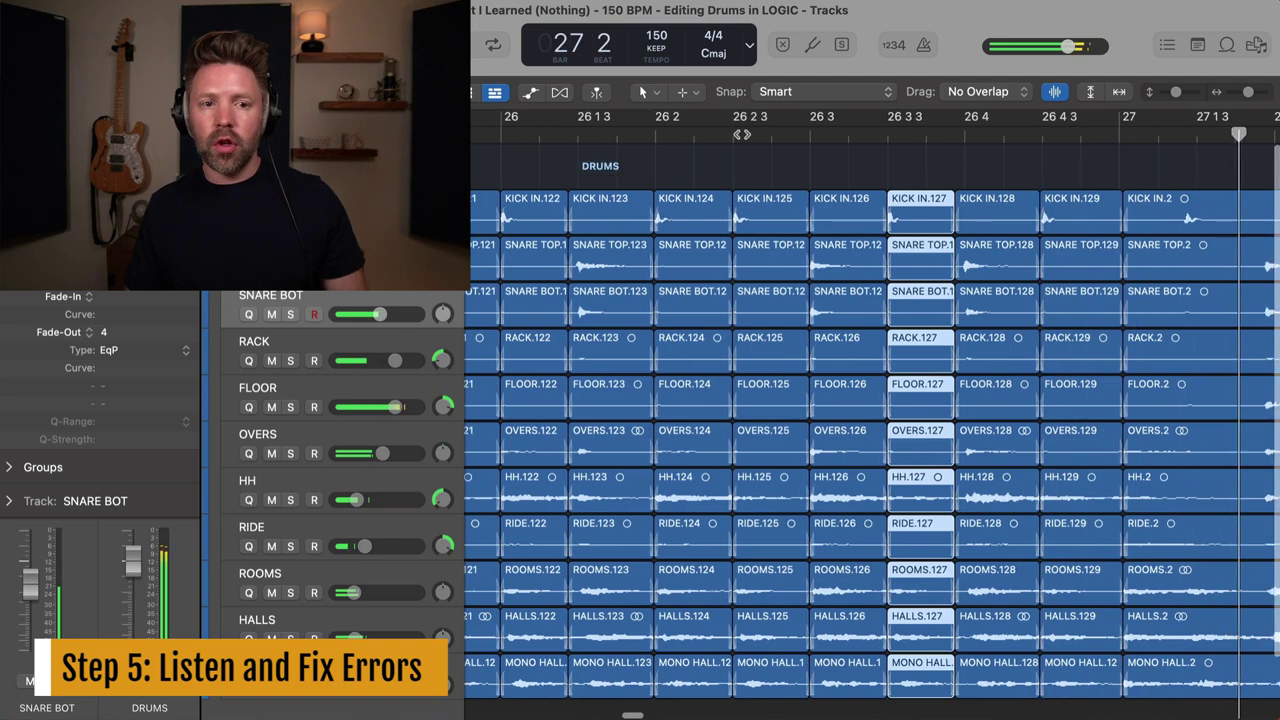
pyautogui.press('super+Left')
pyautogui.press('super+Left')
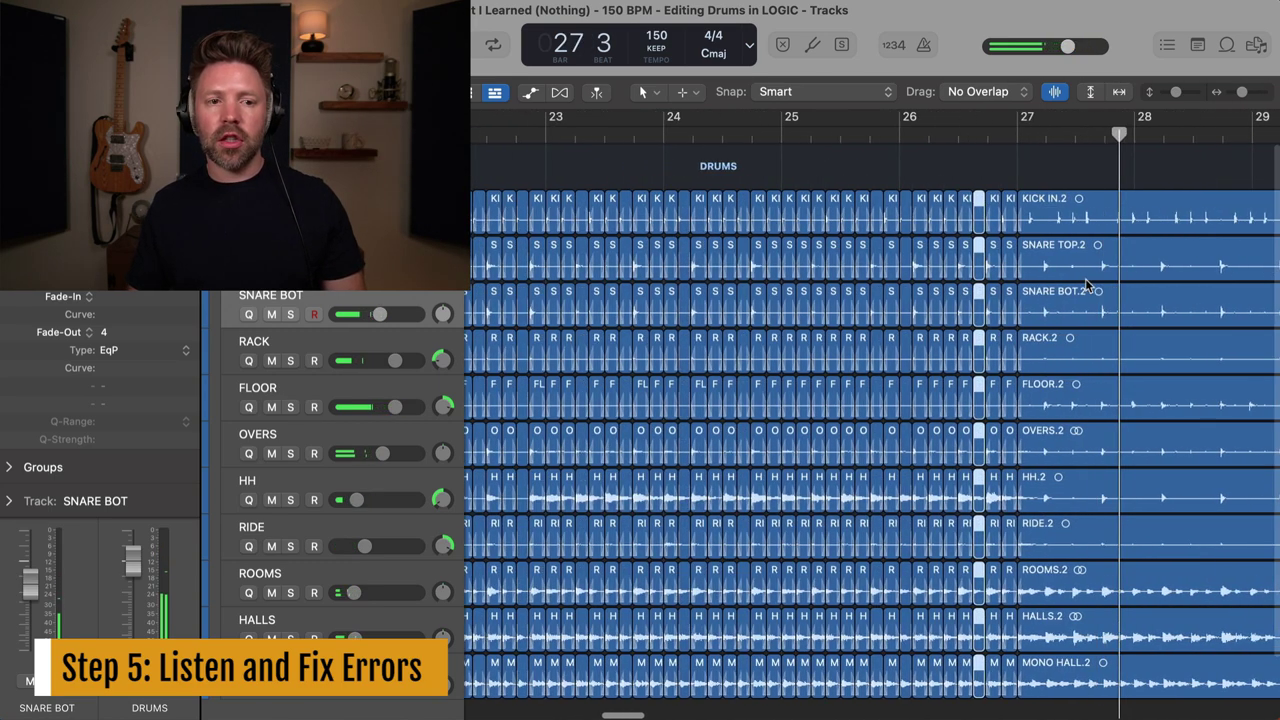
# Set the playhead to bar 11 at the start of the quantized slices and turn on the metronome
pyautogui.press('super+Left')
pyautogui.press('super+Left')
pyautogui.press('super+Left')
pyautogui.press('super+Left')
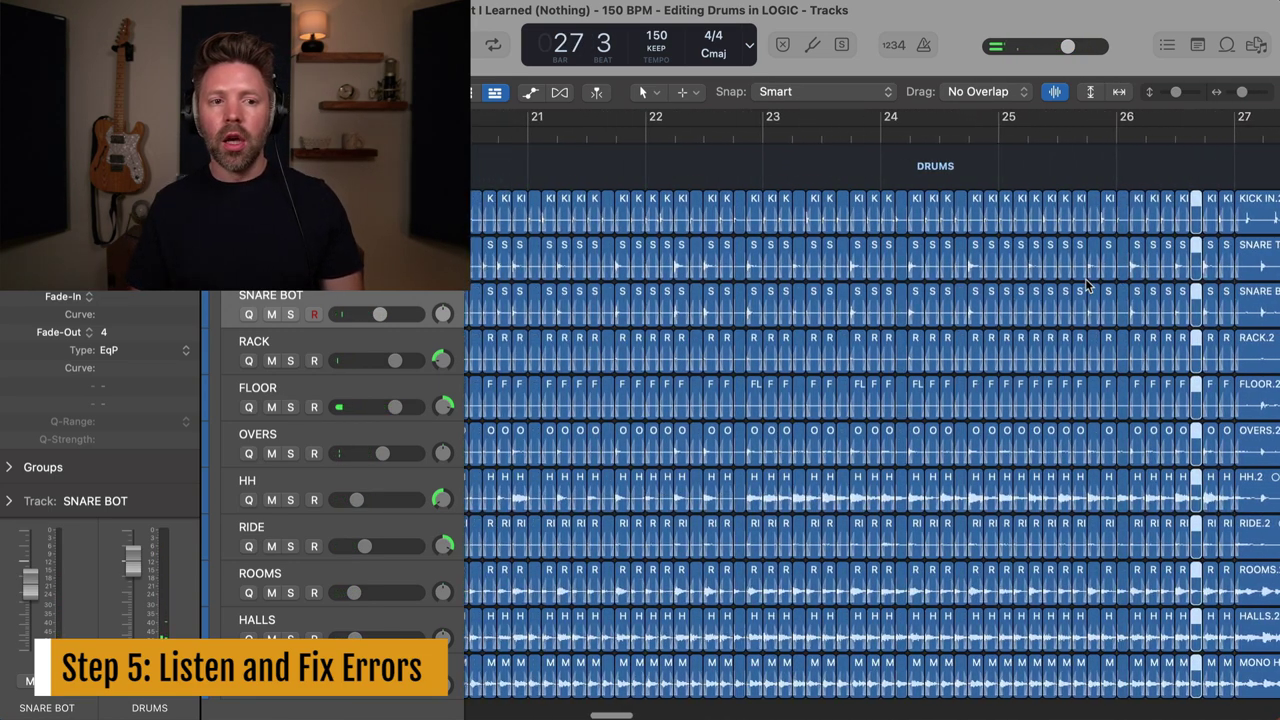
pyautogui.press('super+Left')
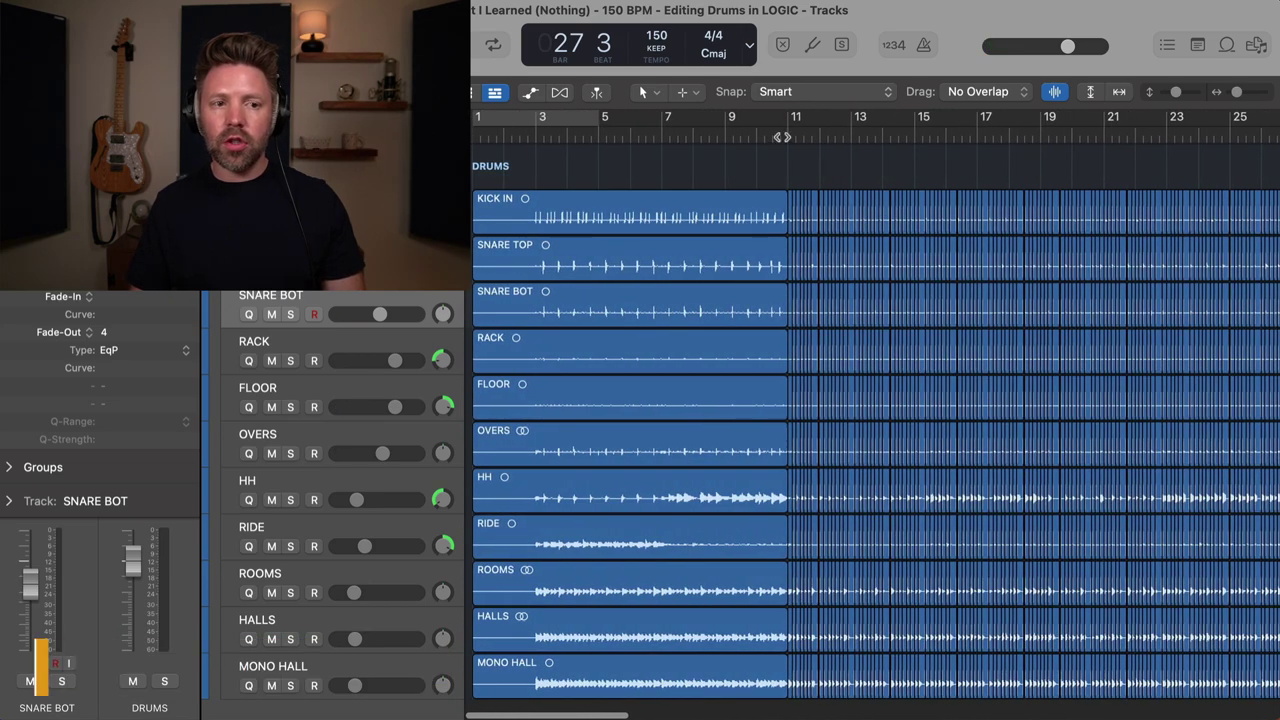
pyautogui.click(785, 136)
pyautogui.hscroll(2, 780, 137)
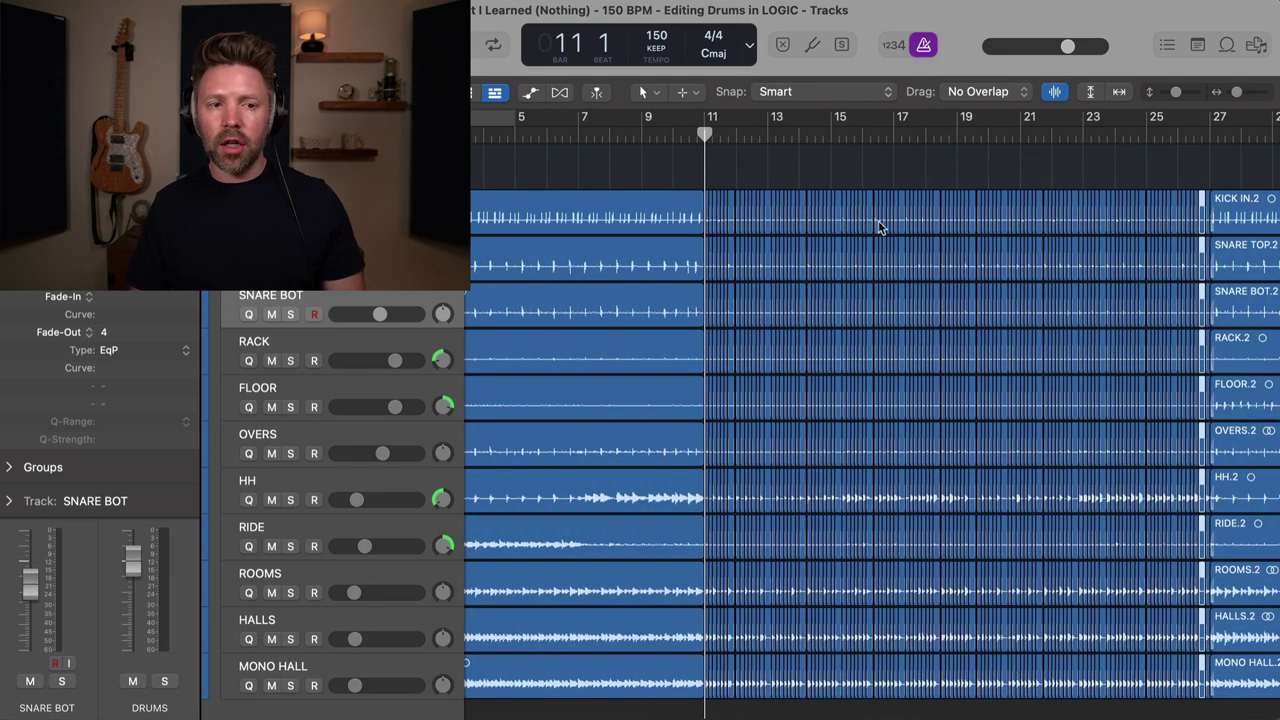
# Play the quantized drum slices from bar 11 against the metronome and follow the playback to check their timing
pyautogui.hscroll(4, 882, 227)
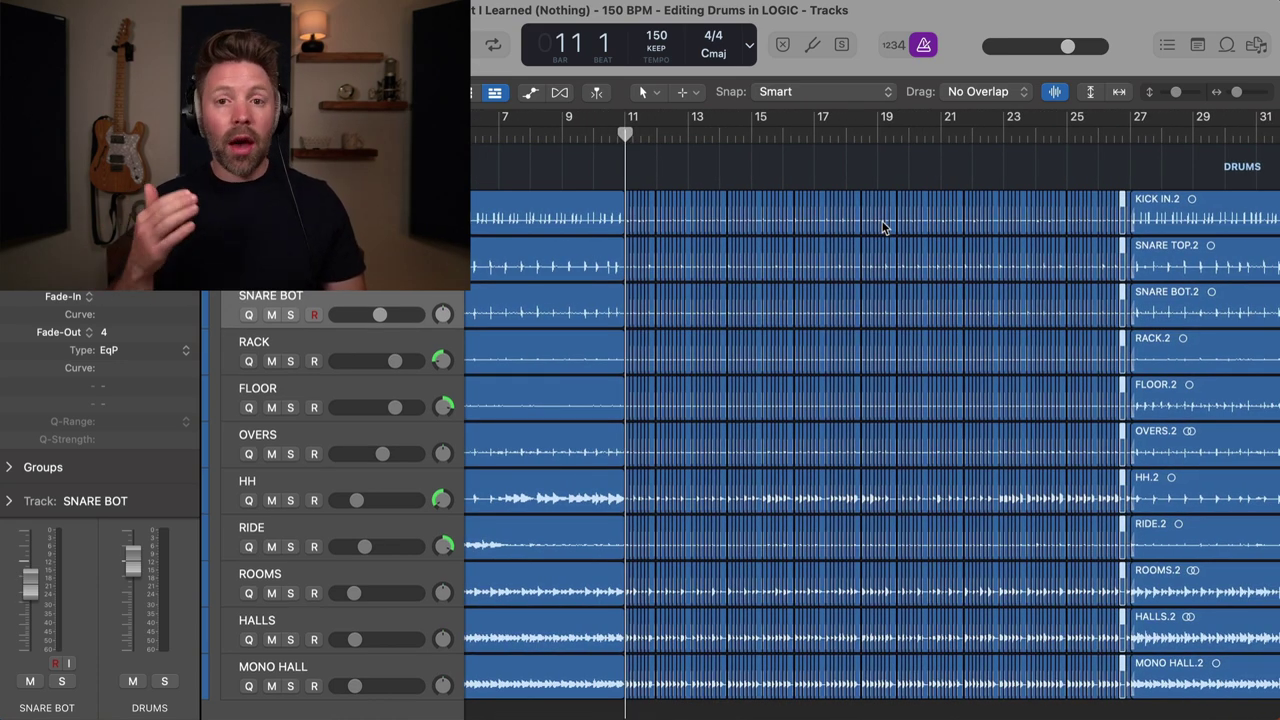
pyautogui.scroll(3, 630, 204)
pyautogui.press('space')
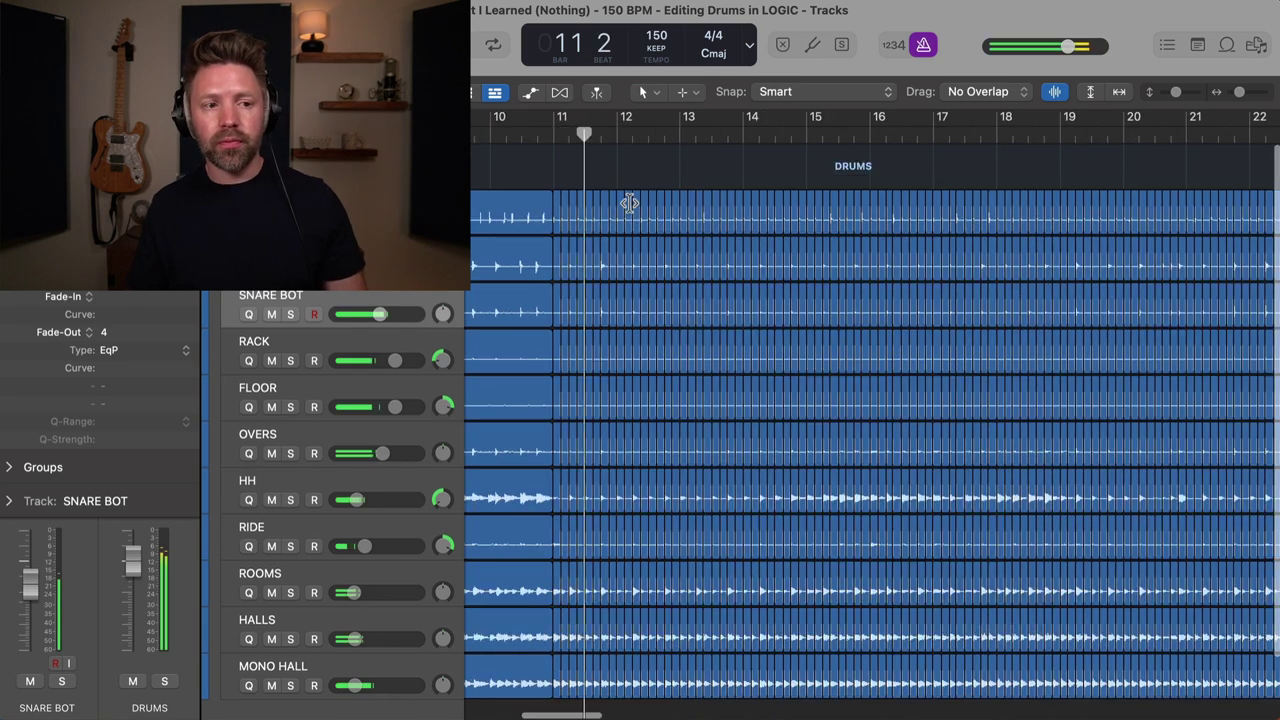
pyautogui.hscroll(1, 630, 204)
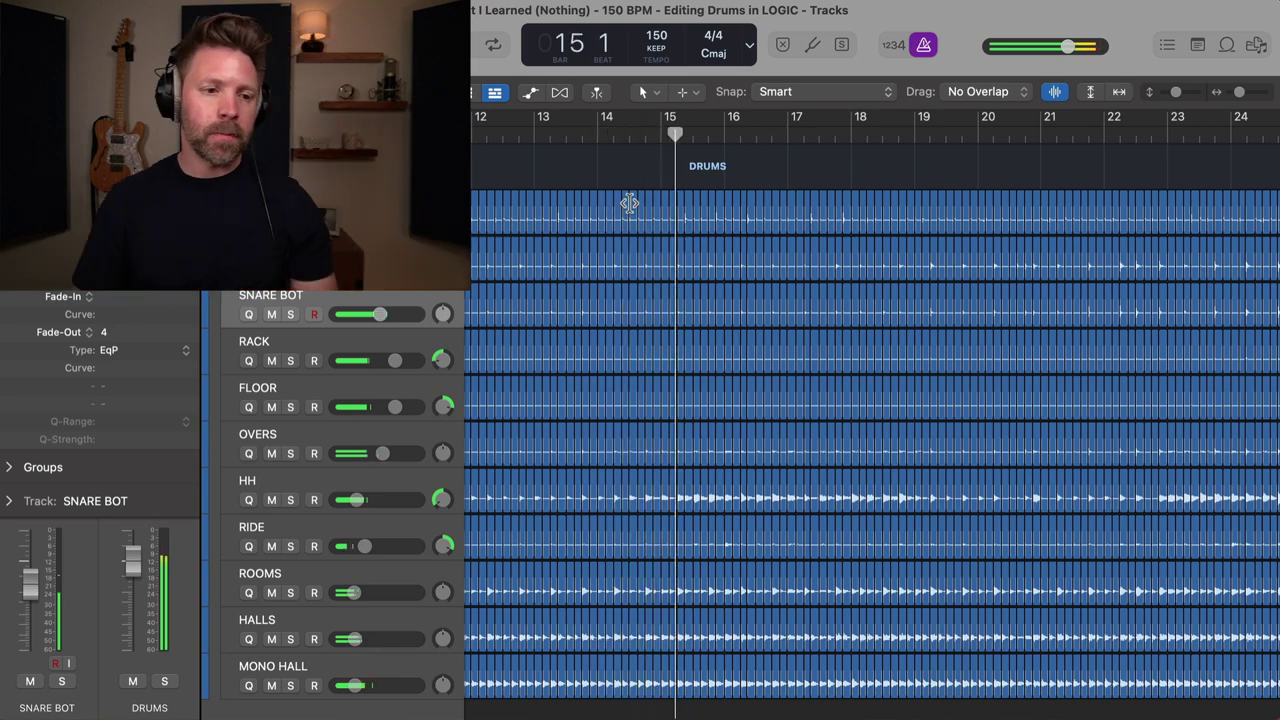
pyautogui.hscroll(3, 629, 203)
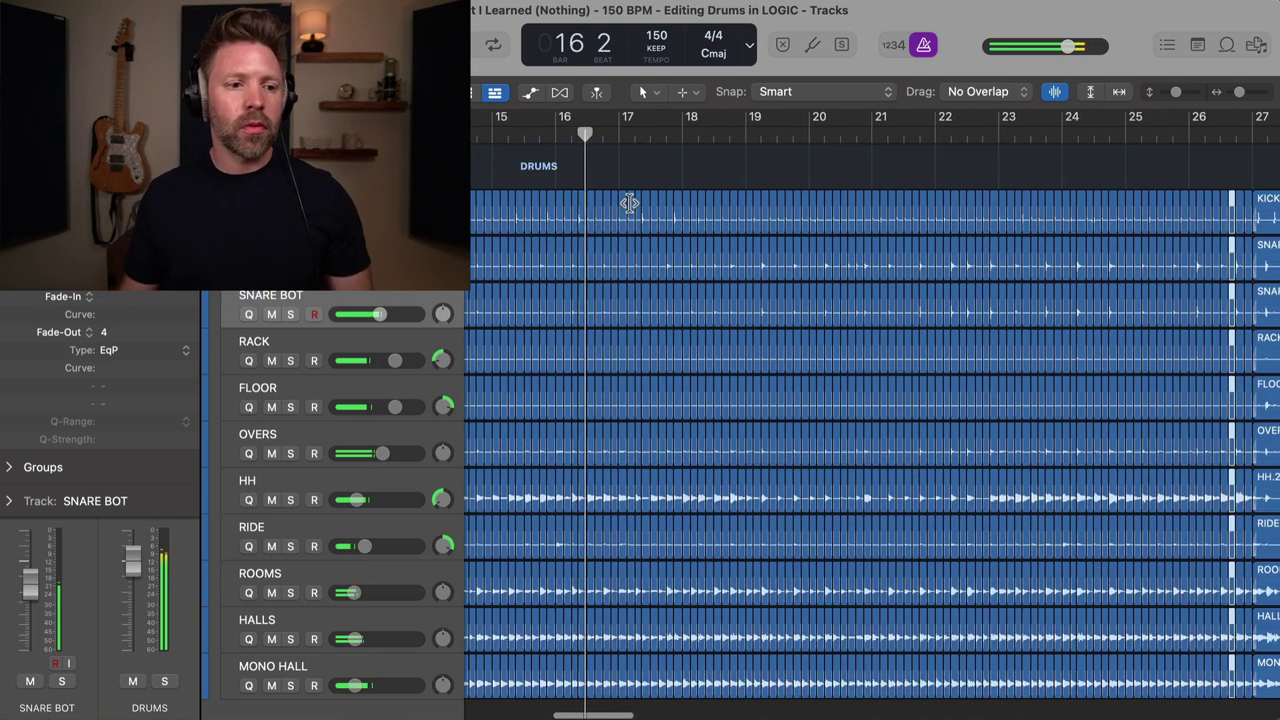
pyautogui.scroll(-1, 629, 203)
pyautogui.hscroll(1, 629, 203)
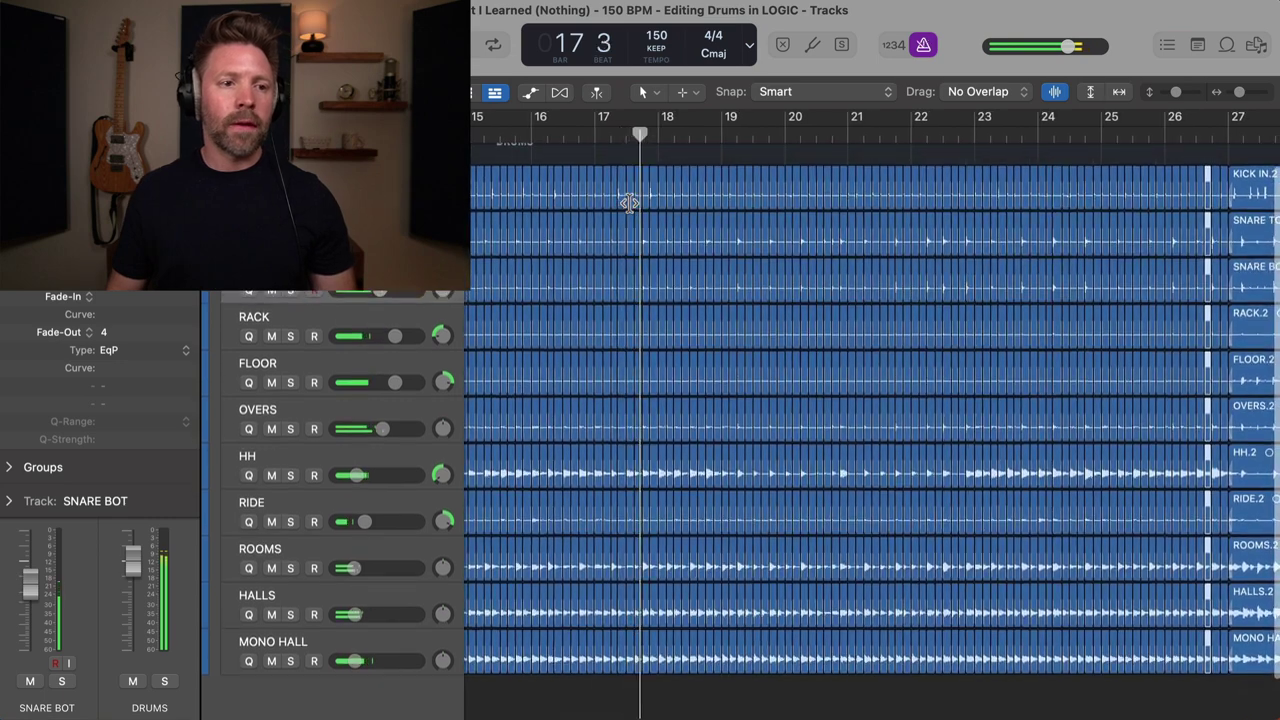
pyautogui.hscroll(1, 629, 203)
pyautogui.scroll(1, 629, 203)
pyautogui.hscroll(2, 629, 203)
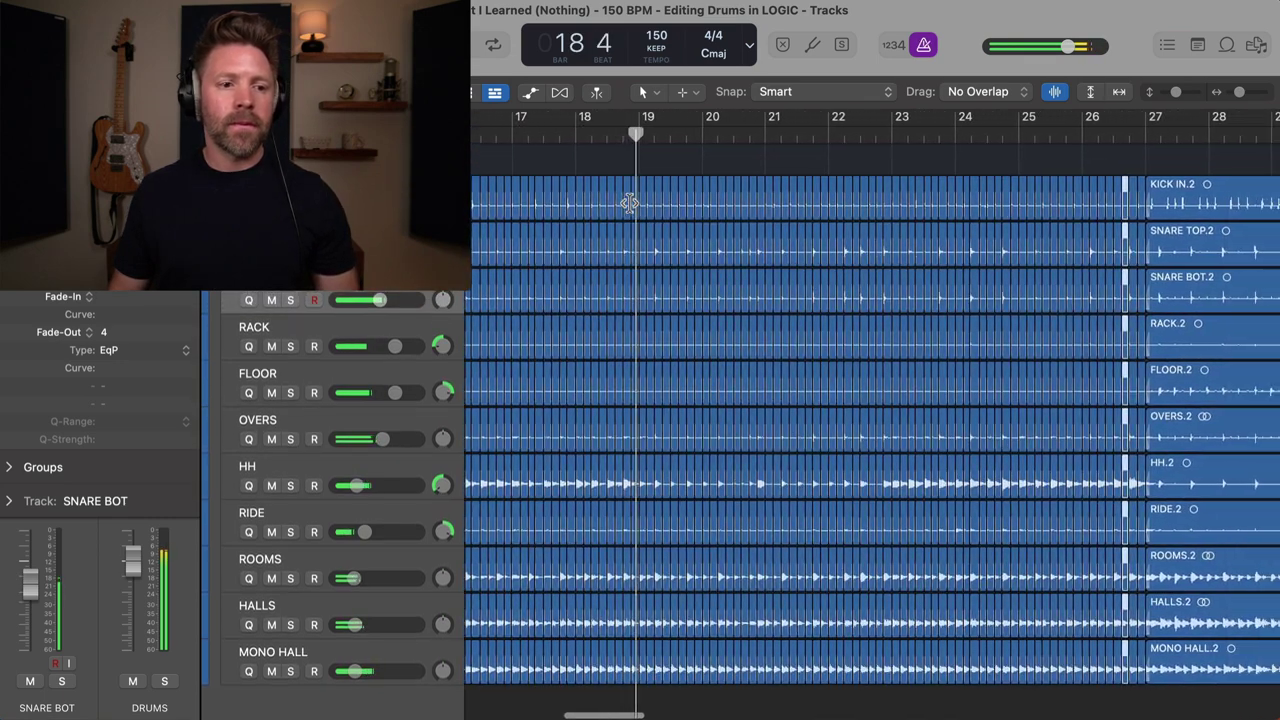